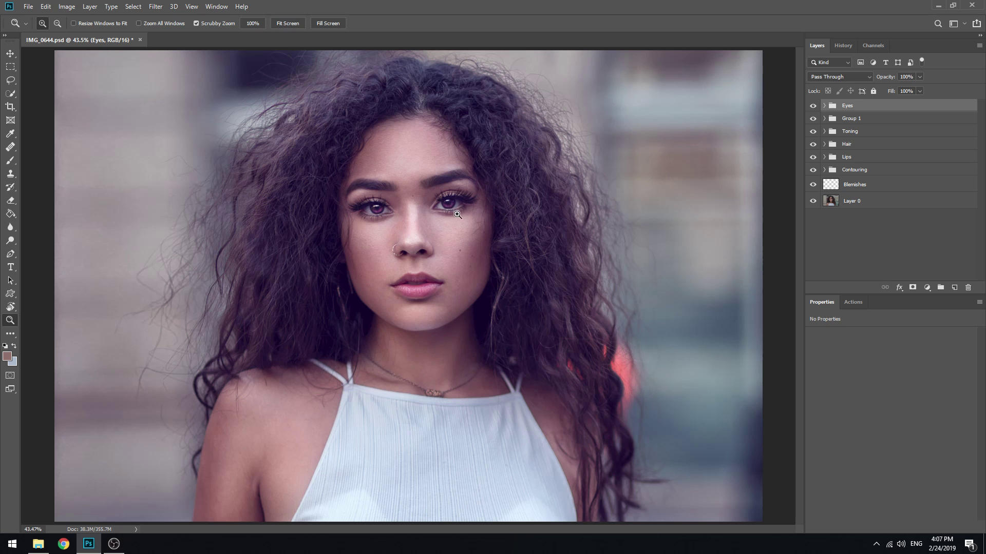
# - Compare the retouched portrait with the original Layer 0 alone and with the Eyes group hidden
pyautogui.keyDown('alt'); pyautogui.click(812, 201); pyautogui.keyUp('alt')
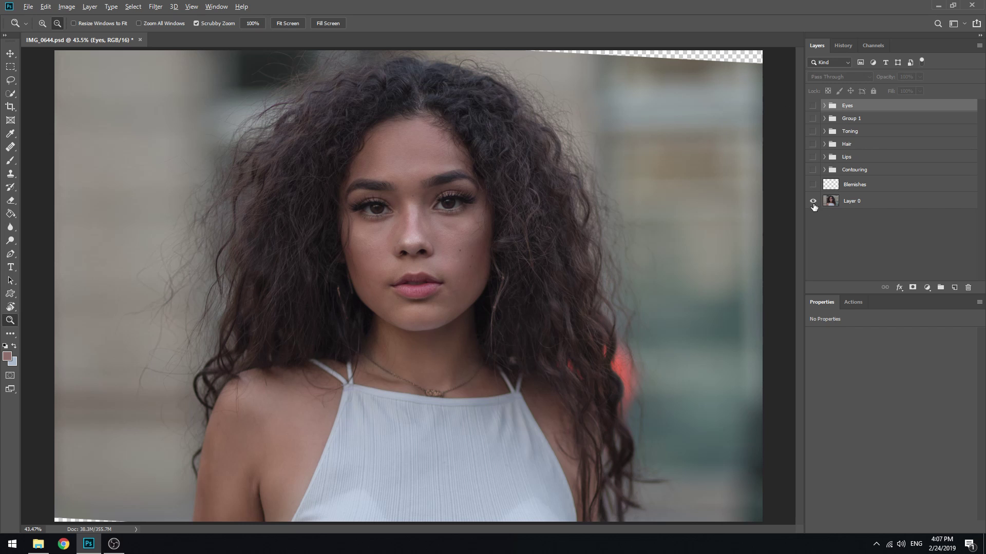
pyautogui.keyDown('alt'); pyautogui.click(813, 200); pyautogui.keyUp('alt')
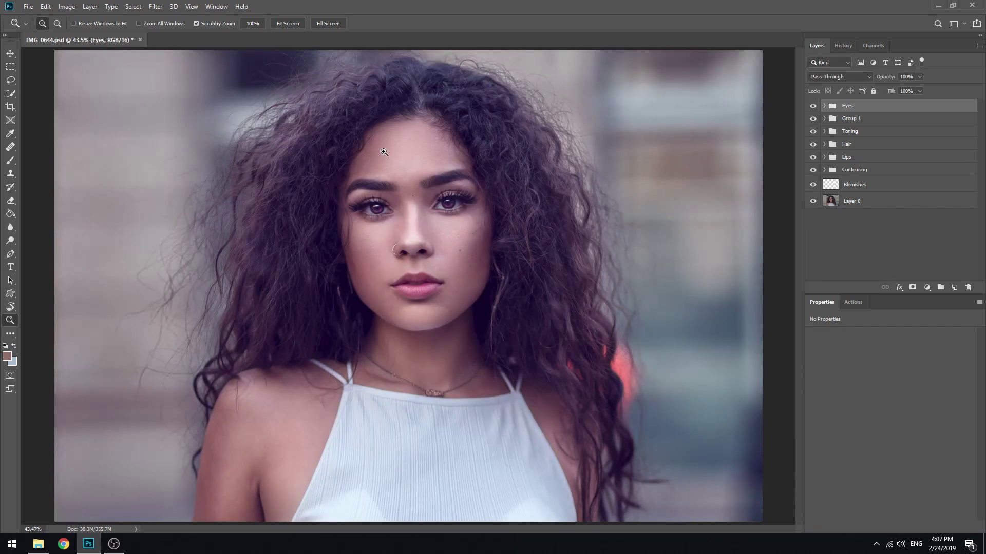
pyautogui.click(812, 107)
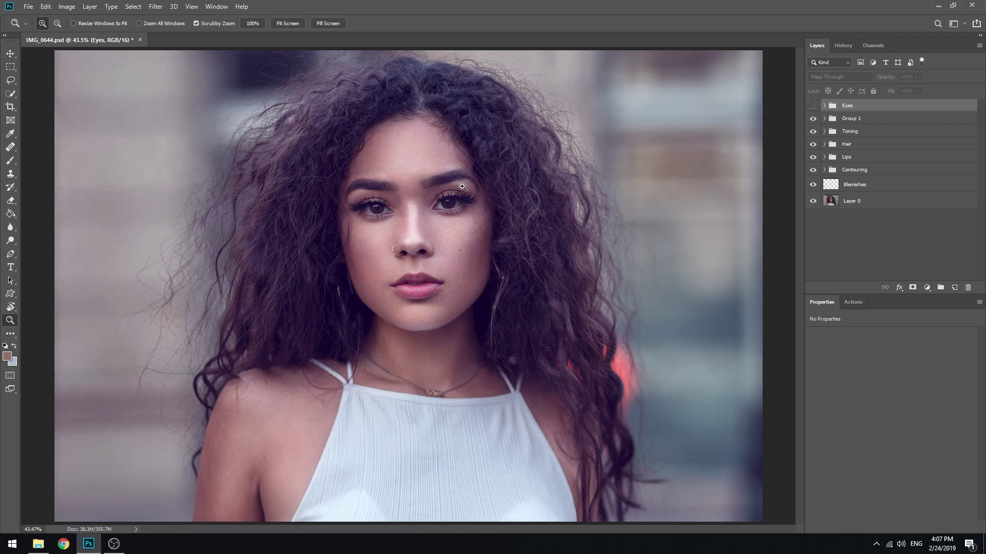
pyautogui.click(813, 107)
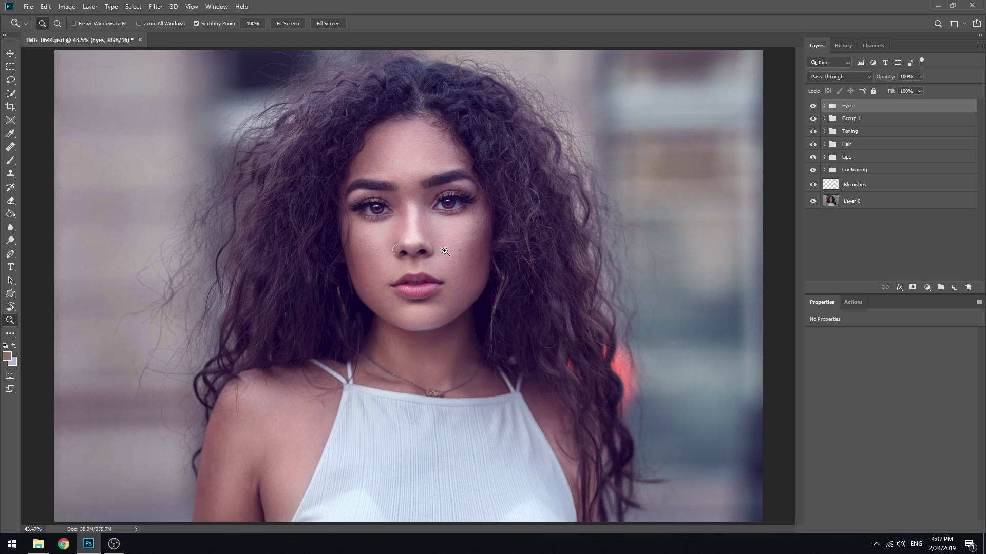
pyautogui.click(814, 107)
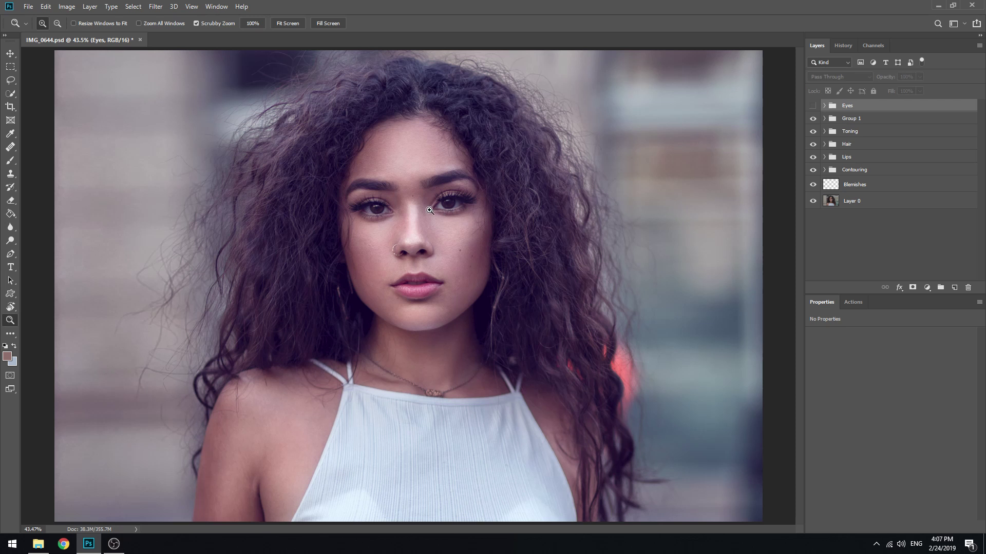
# - Examine the eyes up close and the layers inside the Eyes group, comparing the portrait with the group shown and hidden
pyautogui.moveTo(413, 205); pyautogui.dragTo(468, 204)
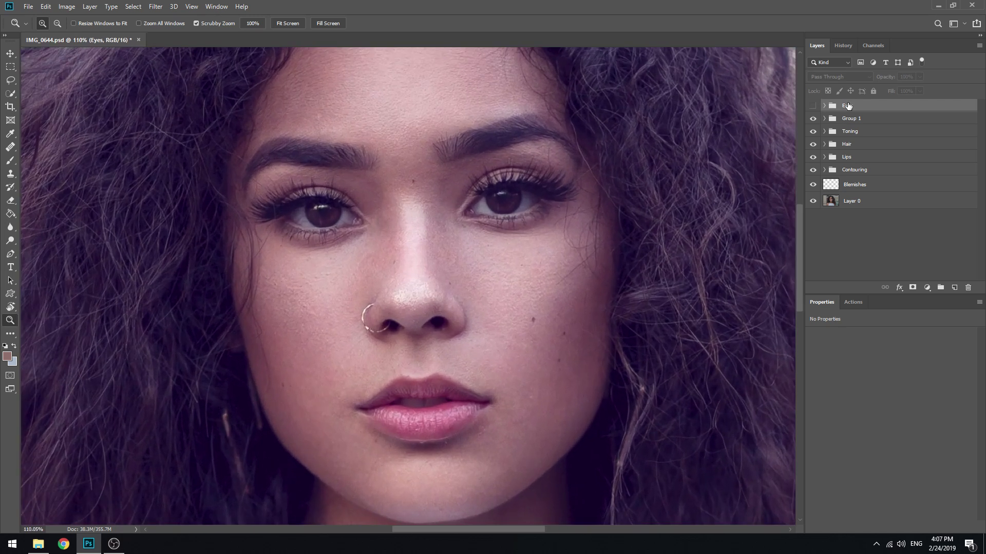
pyautogui.click(825, 106)
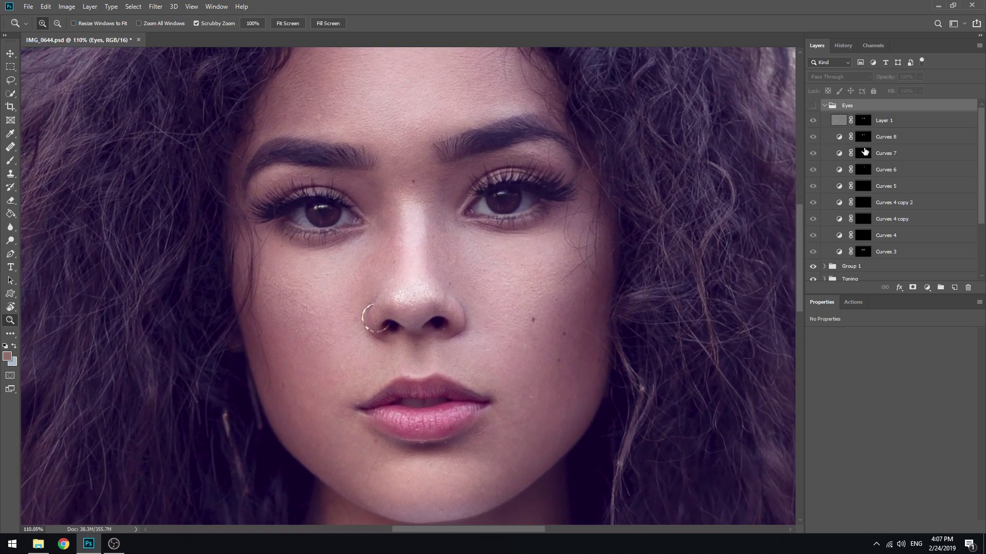
pyautogui.moveTo(503, 213); pyautogui.dragTo(526, 200)
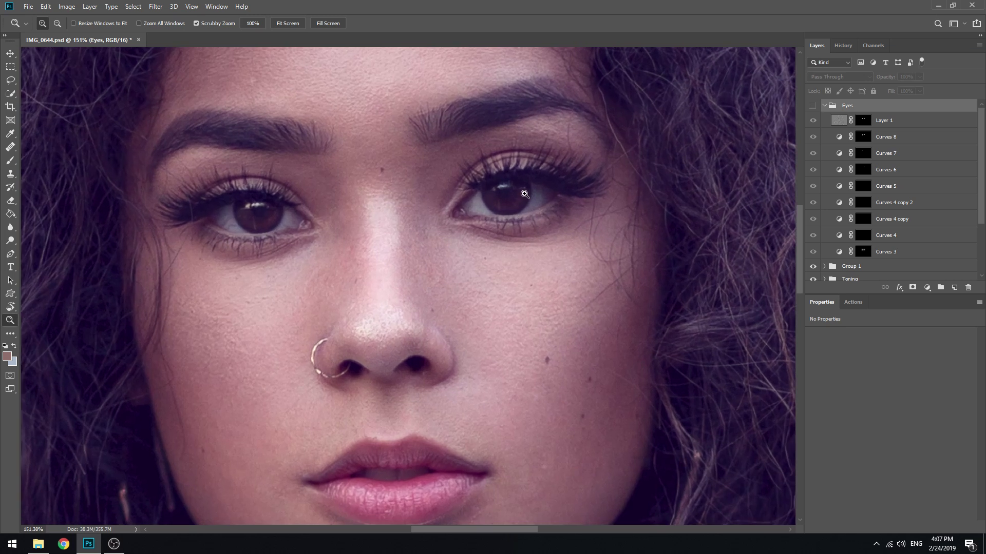
pyautogui.click(288, 24)
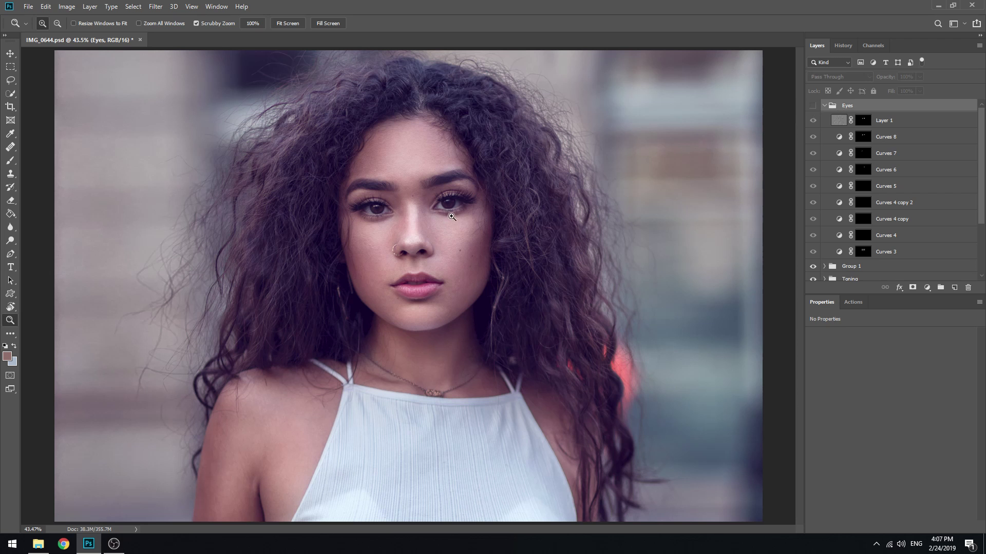
pyautogui.click(813, 107)
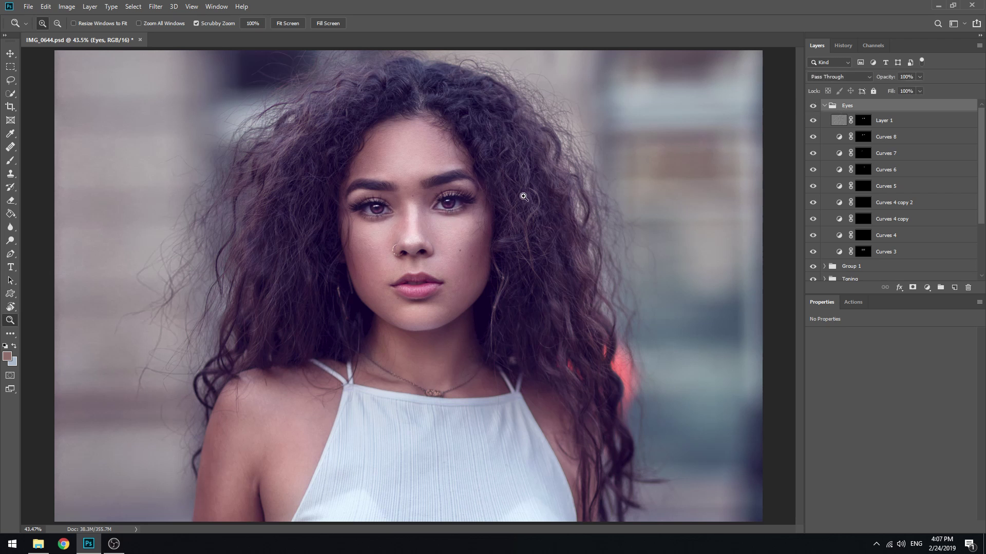
pyautogui.click(812, 106)
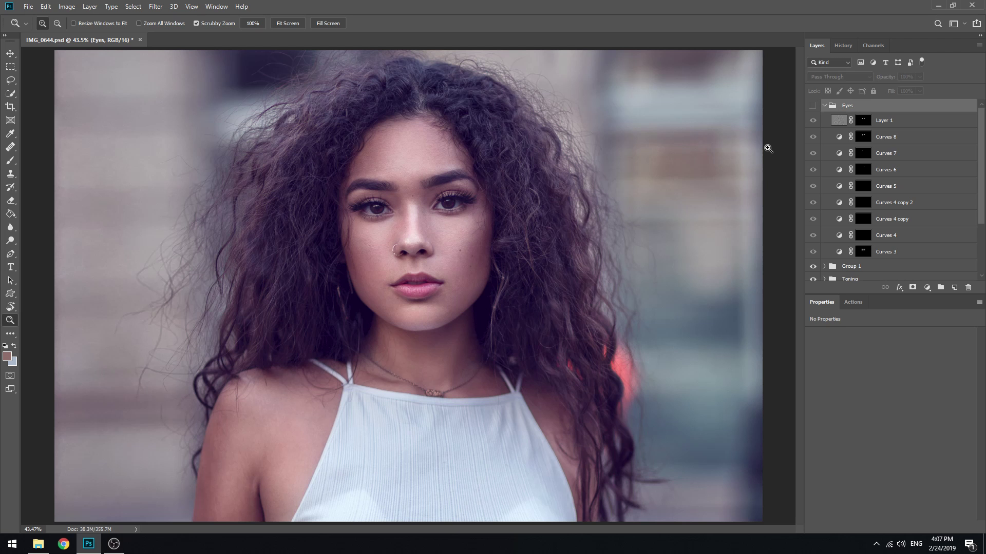
pyautogui.click(811, 106)
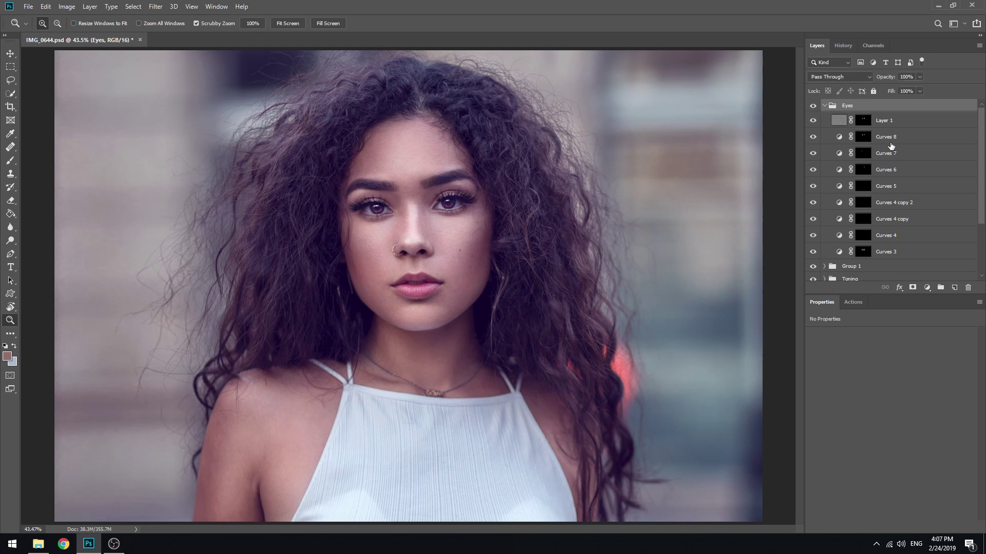
# - Add a Curves adjustment layer above Layer 1 in the Eyes group and try bending its curve
pyautogui.click(890, 252)
pyautogui.click(892, 123)
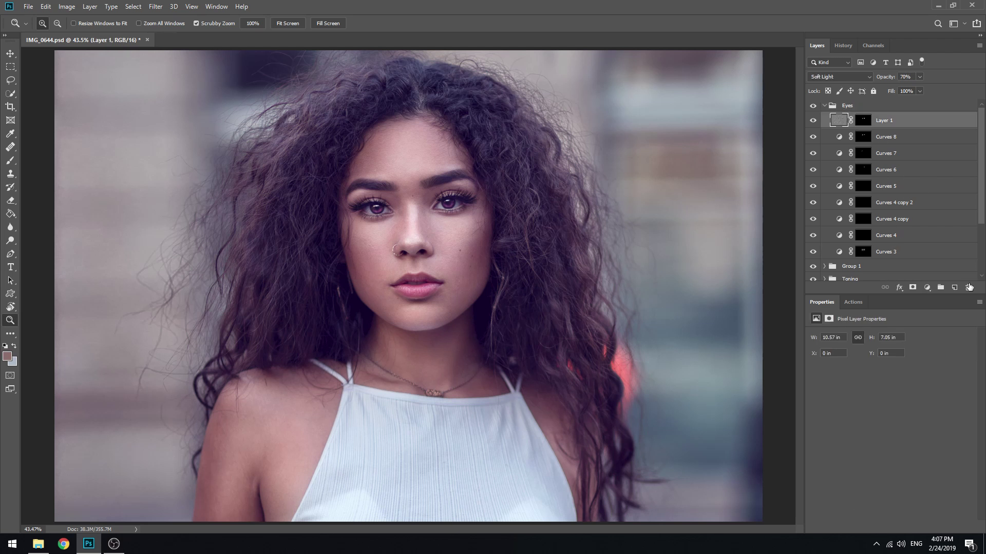
pyautogui.click(928, 289)
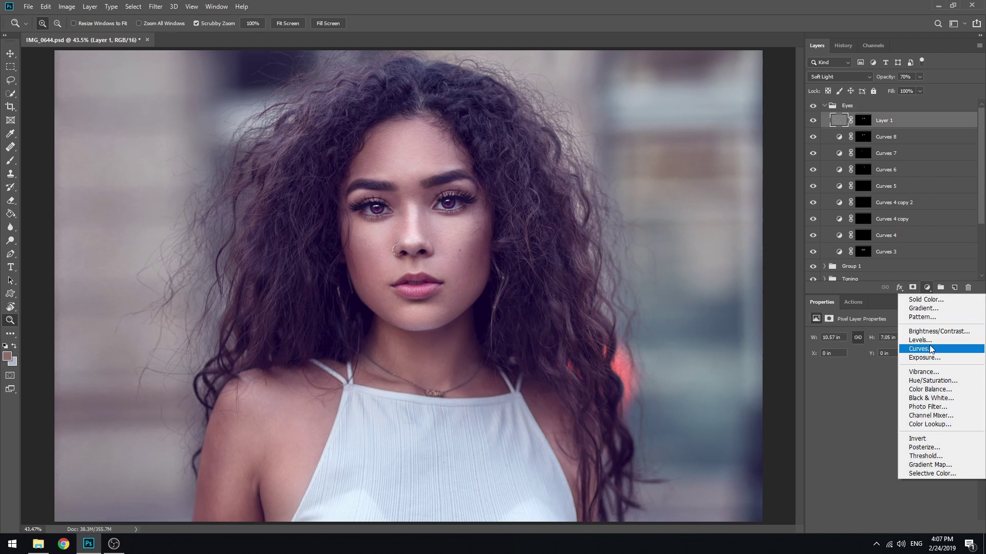
pyautogui.click(928, 352)
pyautogui.moveTo(905, 428); pyautogui.dragTo(825, 299)
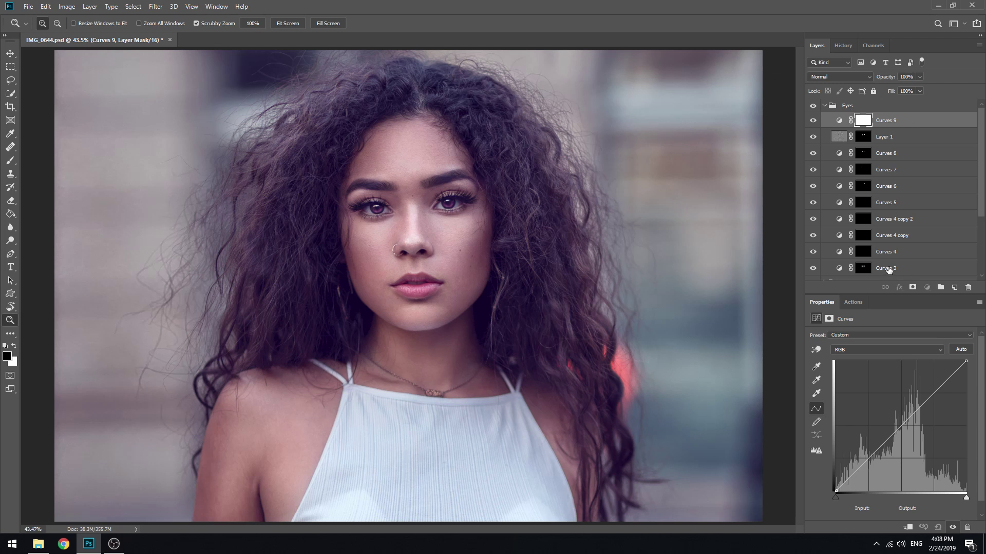
# - Add a Curves adjustment layer in the Eyes group and raise the midtones from input 120 to output 141
pyautogui.click(833, 107)
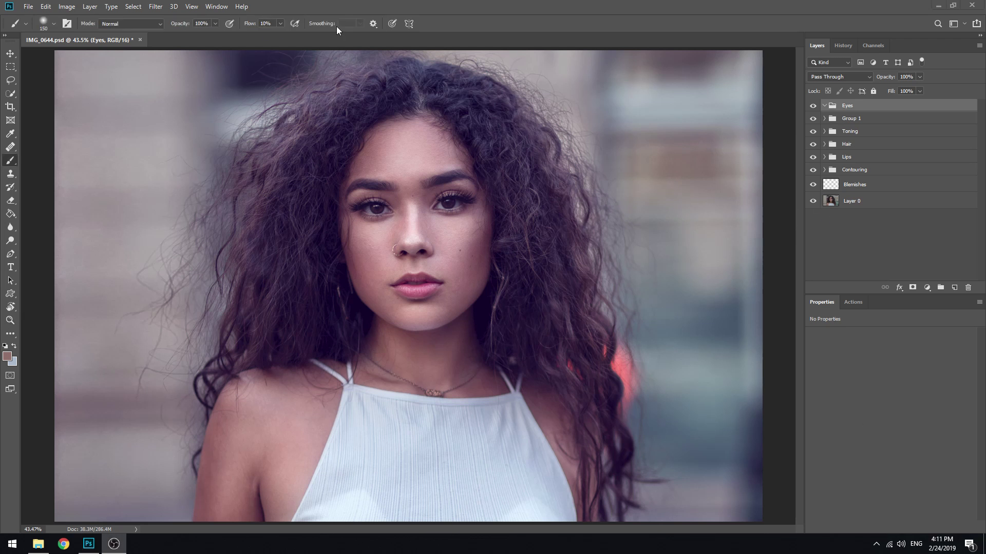
pyautogui.press('z')
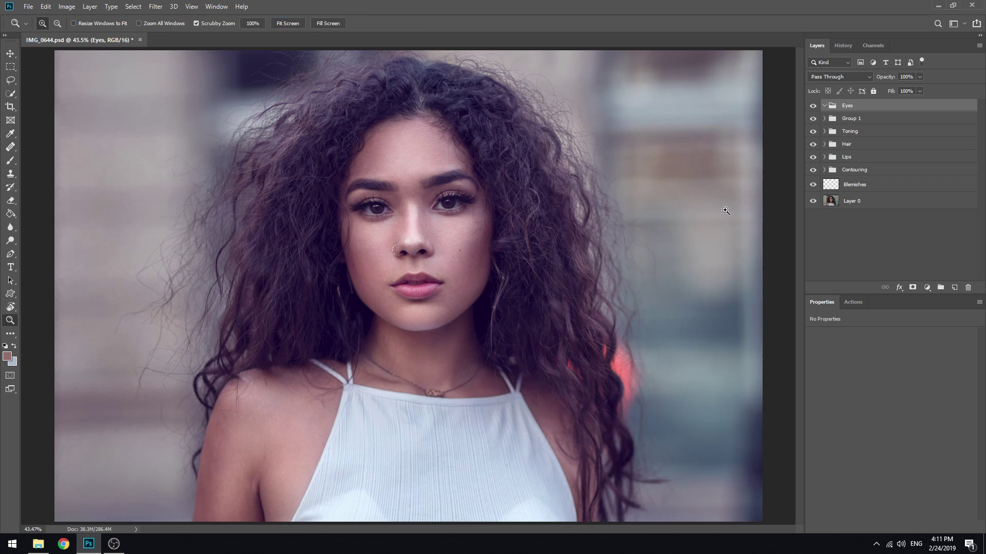
pyautogui.click(926, 287)
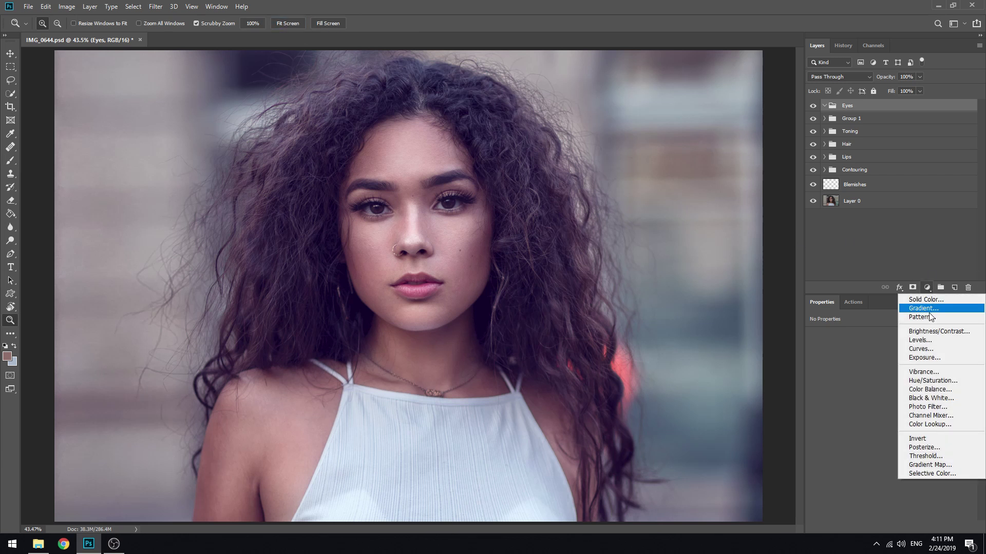
pyautogui.click(918, 348)
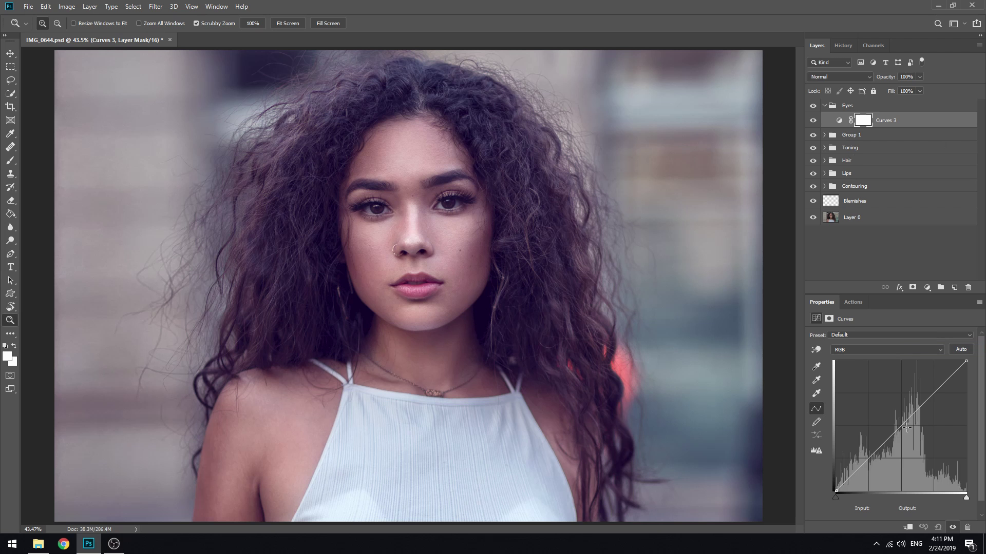
pyautogui.moveTo(902, 426); pyautogui.dragTo(897, 419)
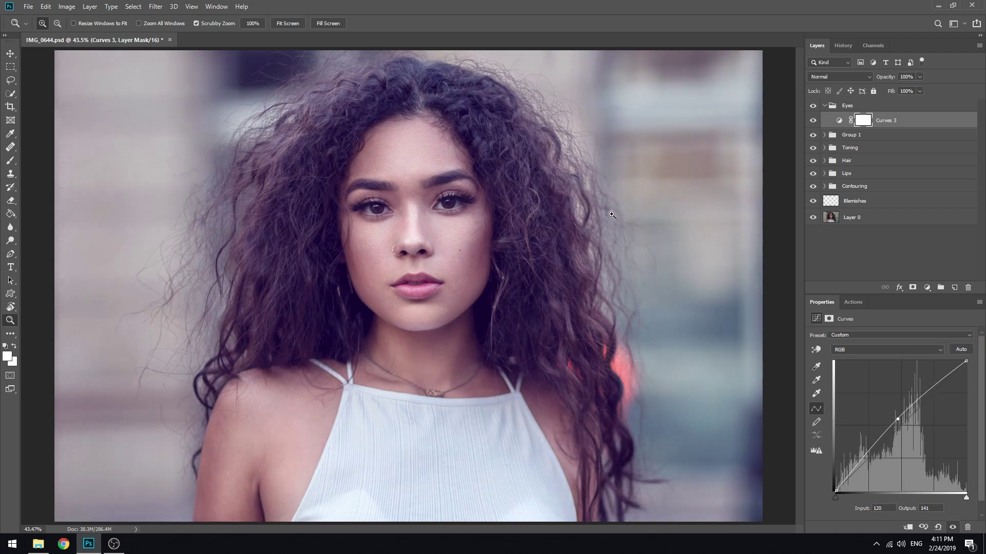
# - Invert the mask of the Curves 3 layer to black
pyautogui.click(864, 121)
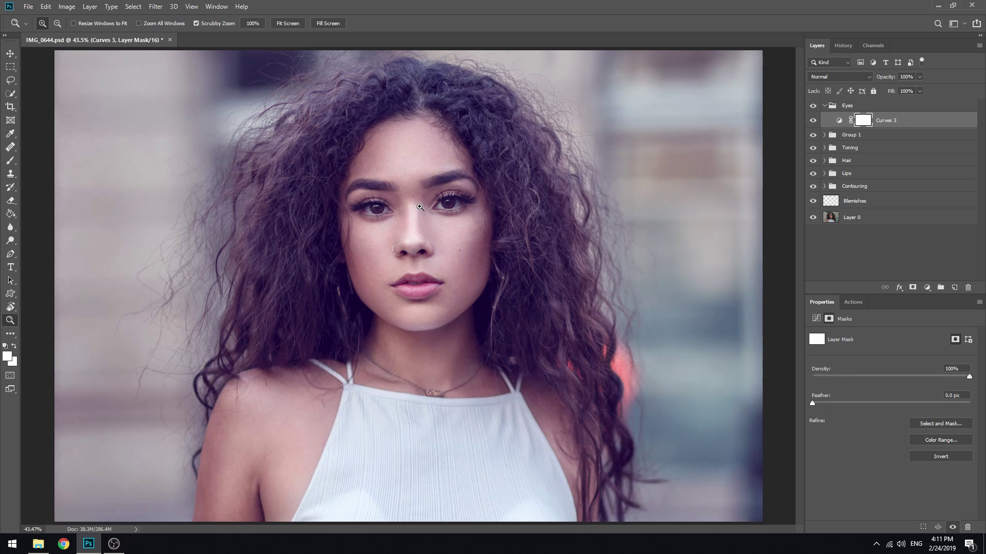
pyautogui.click(839, 121)
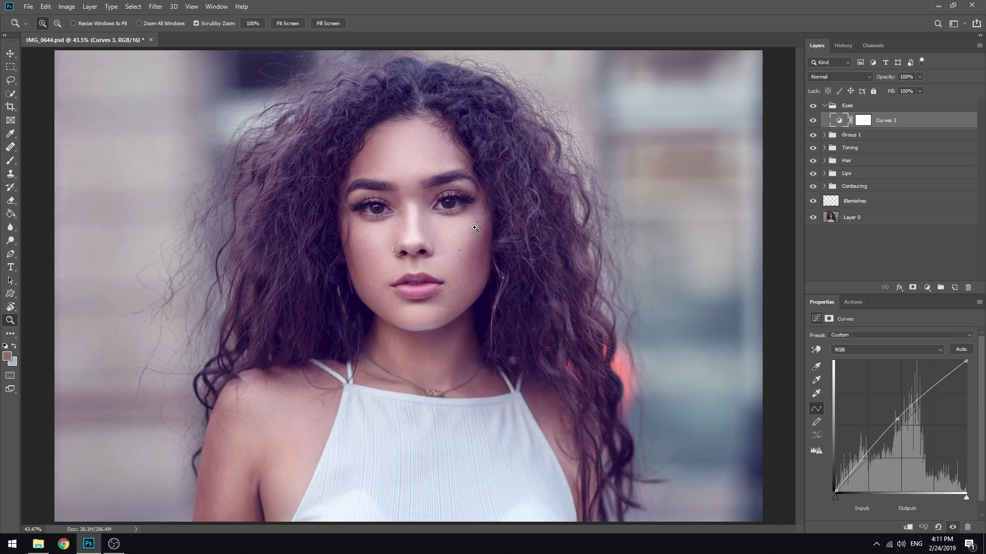
pyautogui.click(864, 121)
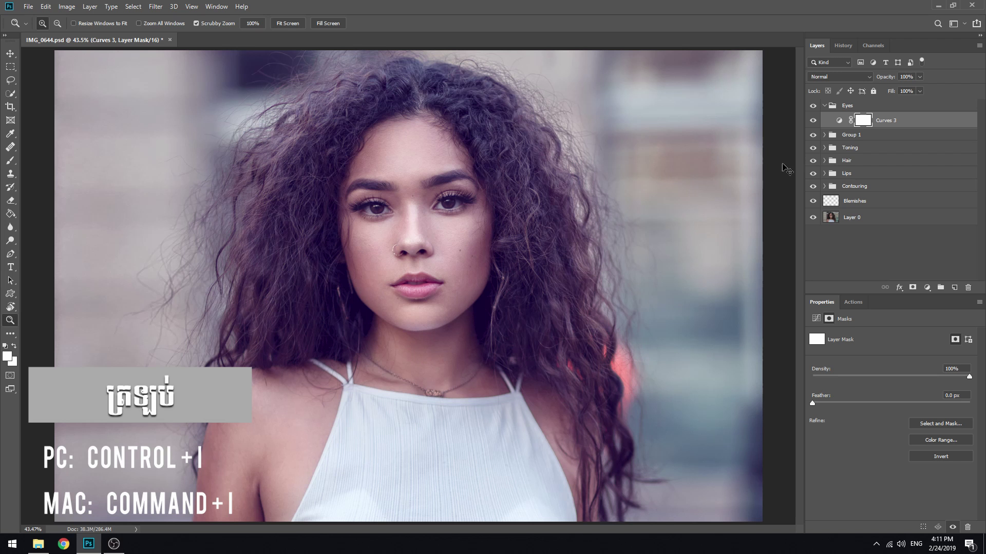
pyautogui.hotkey('ctrl', 'i')
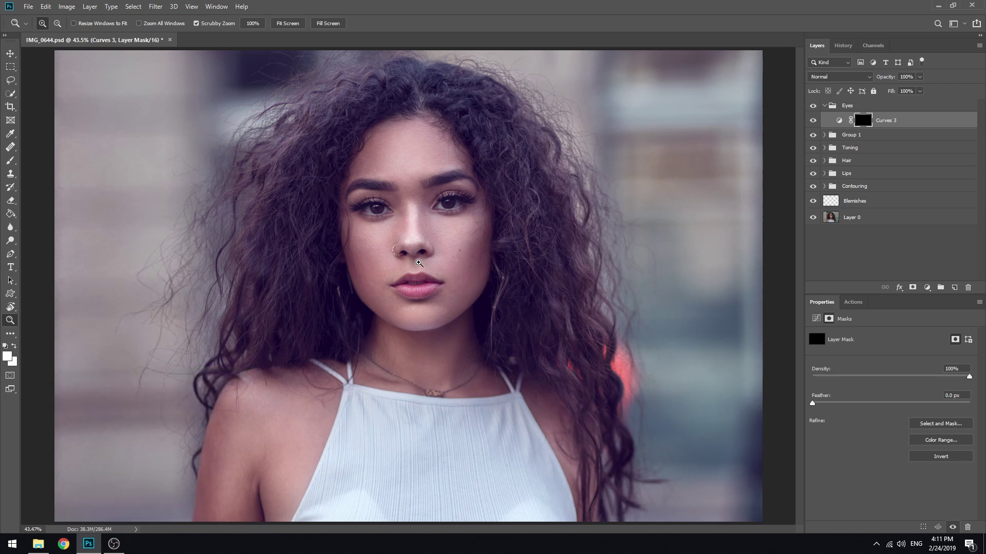
# - Choose the Brush tool with white (ffffff) as the foreground color for painting on the mask
pyautogui.press('b')
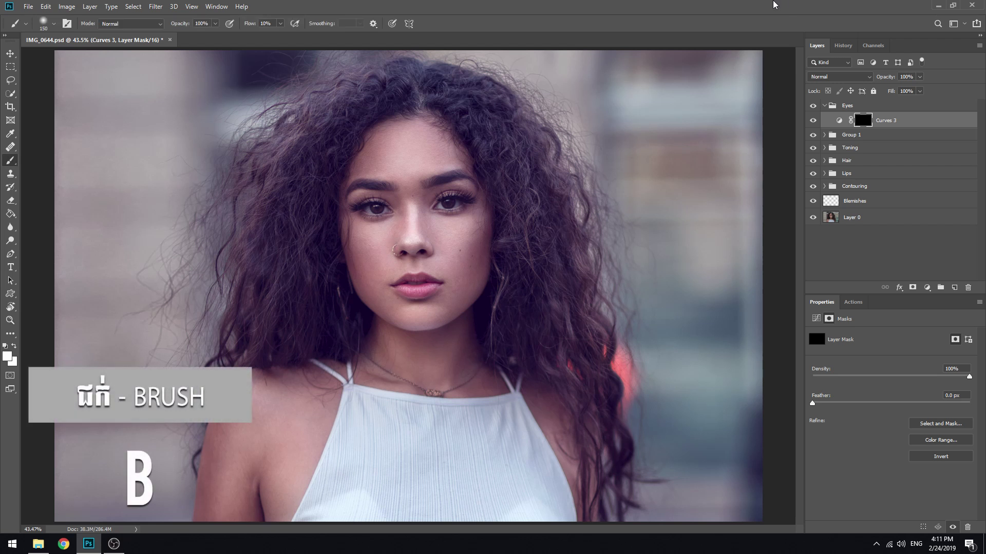
pyautogui.click(7, 358)
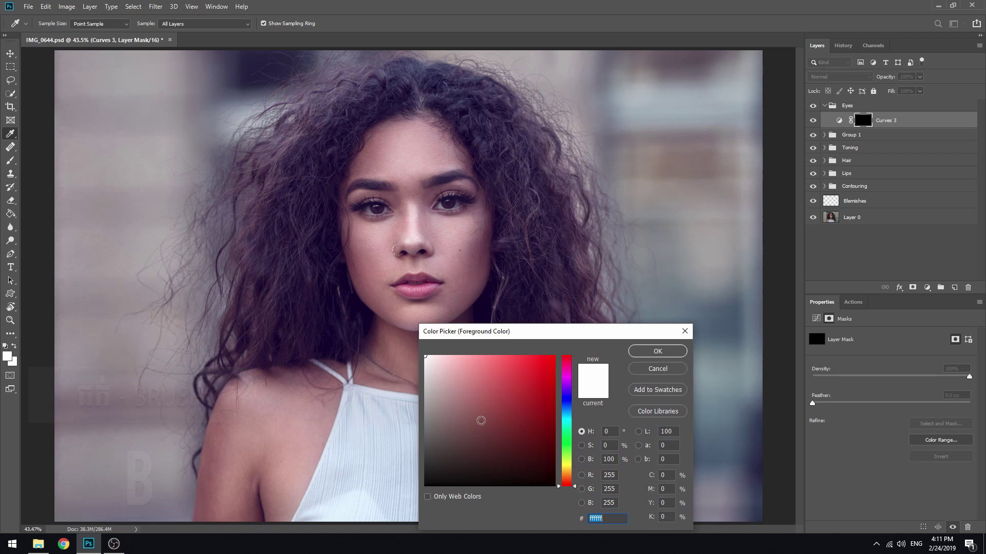
pyautogui.click(425, 356)
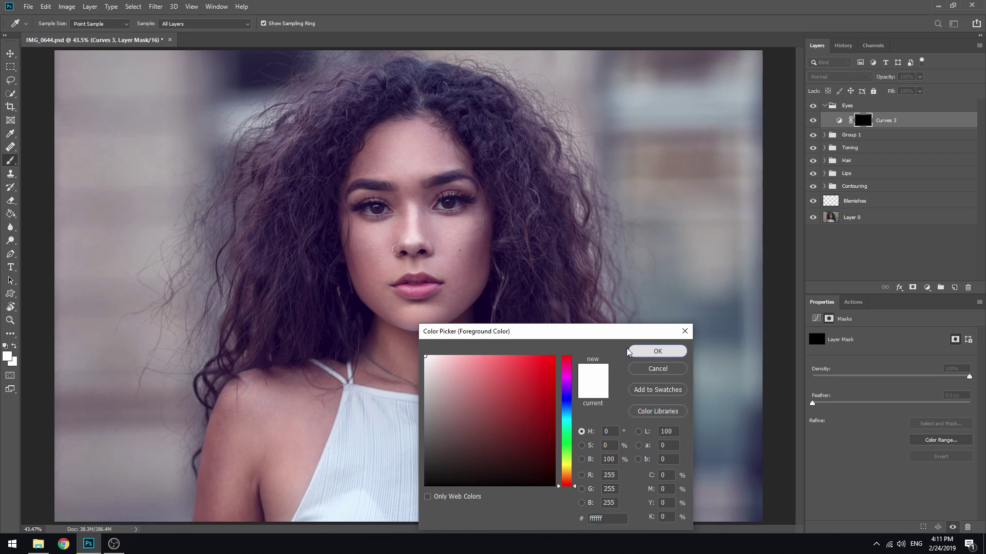
pyautogui.click(656, 351)
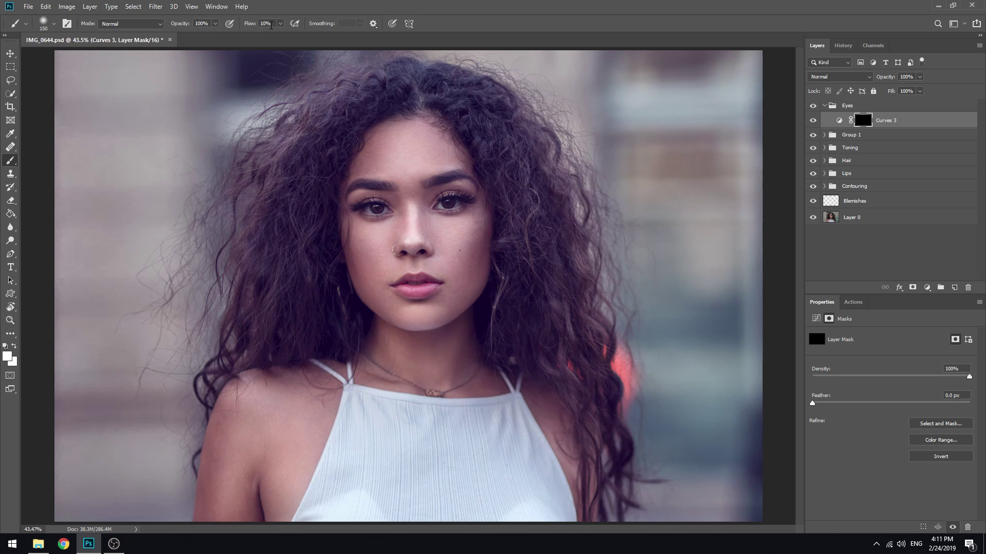
# - Brighten the left-hand eye in the portrait by painting white on the Curves 3 mask with a resized soft brush, and compare before and after
pyautogui.press(']')
pyautogui.press(']')
pyautogui.press(']')
pyautogui.press(']')
pyautogui.press(']')
pyautogui.press(']')
pyautogui.press('[')
pyautogui.hotkey('ctrl', 'z')
pyautogui.press('[')
pyautogui.press('[')
pyautogui.press('[')
pyautogui.press('[')
pyautogui.press('[')
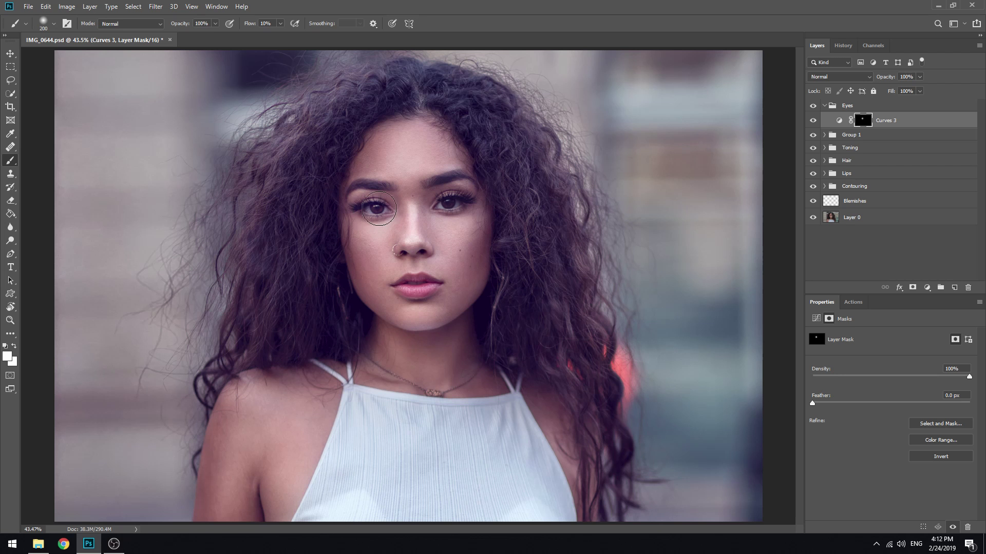
pyautogui.press('[')
pyautogui.click(815, 123)
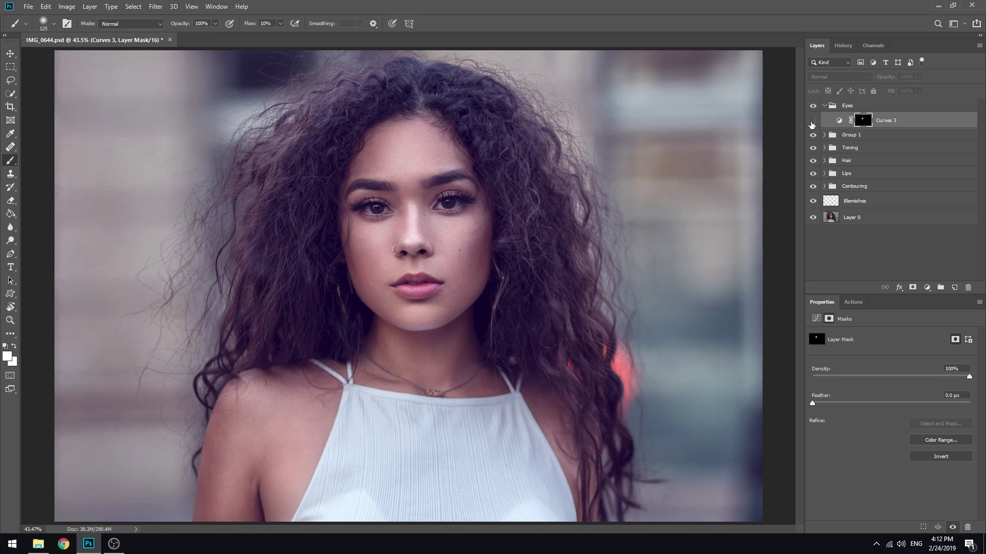
pyautogui.click(812, 122)
# - Brighten the right-hand eye in the portrait by painting white on the Curves 3 mask, adjusting the brush between 600 and 150
pyautogui.press(']')
pyautogui.press(']')
pyautogui.press(']')
pyautogui.press(']')
pyautogui.press(']')
pyautogui.press(']')
pyautogui.press(']')
pyautogui.press(']')
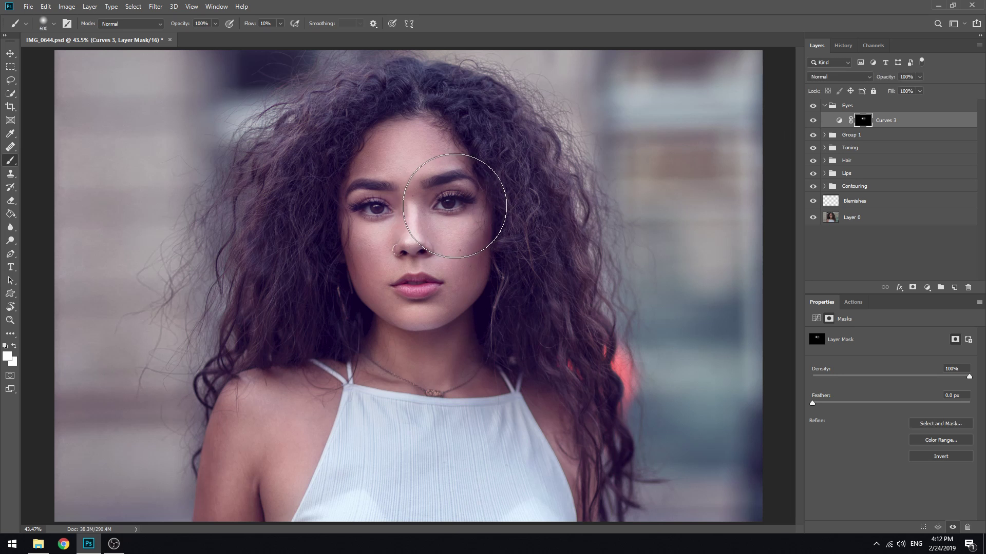
pyautogui.press('[')
pyautogui.press('[')
pyautogui.press('[')
pyautogui.press('[')
pyautogui.press('[')
pyautogui.press('[')
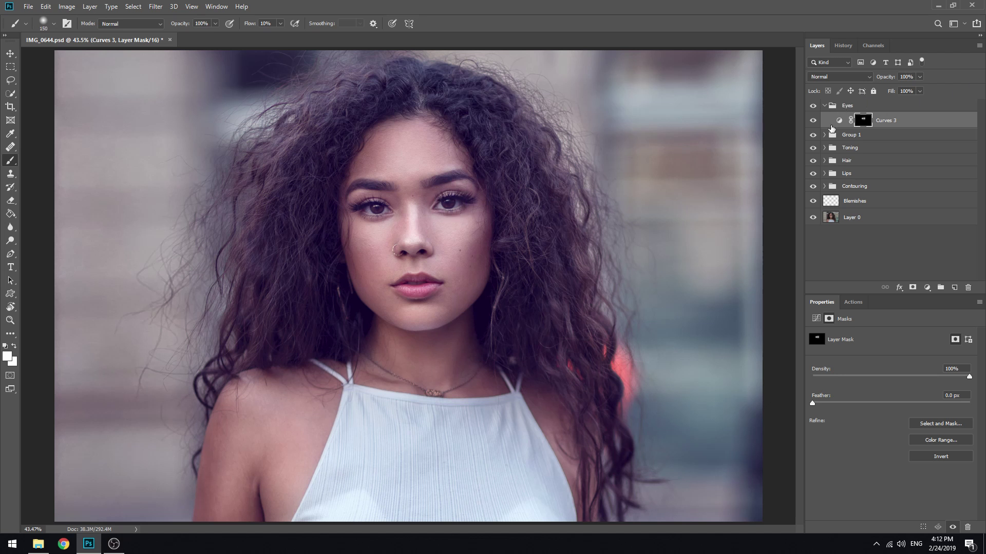
# - Compare the portrait with Curves 3 shown and hidden, and examine the brightened eyes up close
pyautogui.click(813, 121)
pyautogui.click(813, 121)
pyautogui.press('z')
pyautogui.click(448, 206)
pyautogui.moveTo(447, 206); pyautogui.dragTo(487, 203)
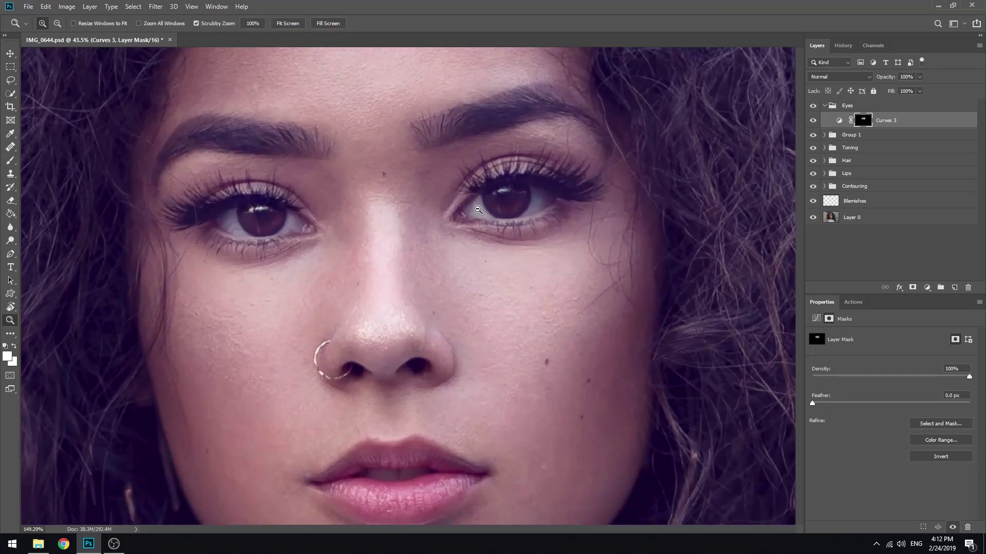
pyautogui.click(289, 24)
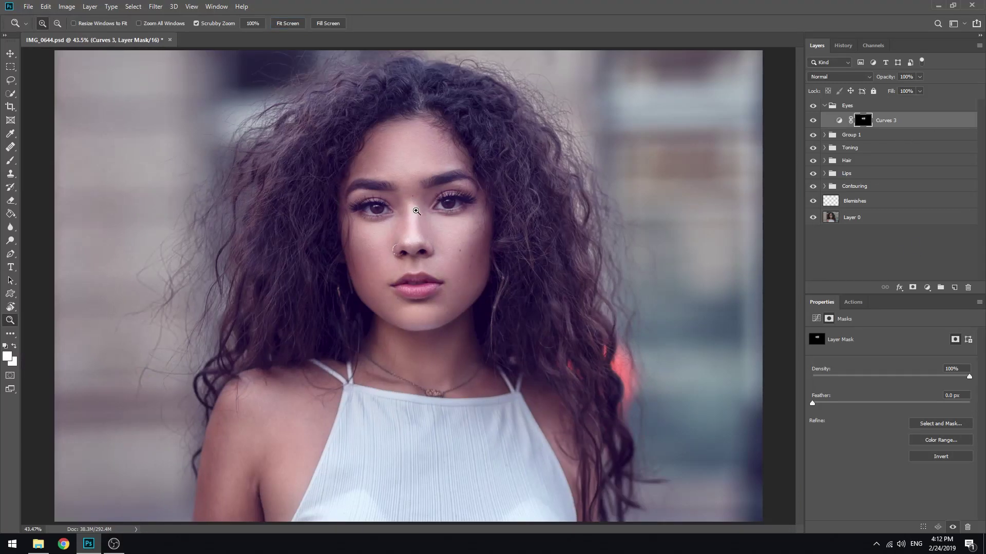
# - Add a Curves adjustment above Curves 3 with a point at input 113, output 142, and invert its mask to black
pyautogui.click(922, 290)
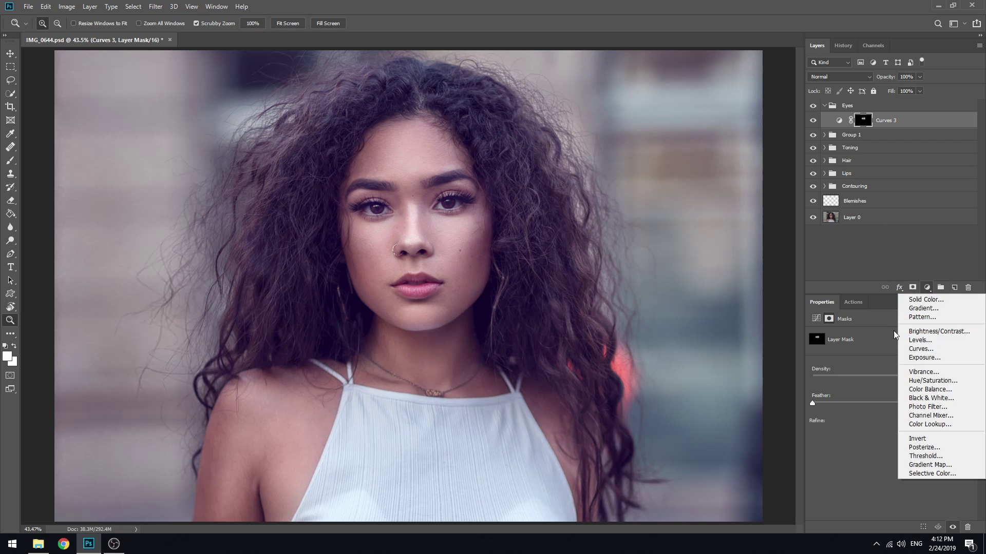
pyautogui.click(920, 350)
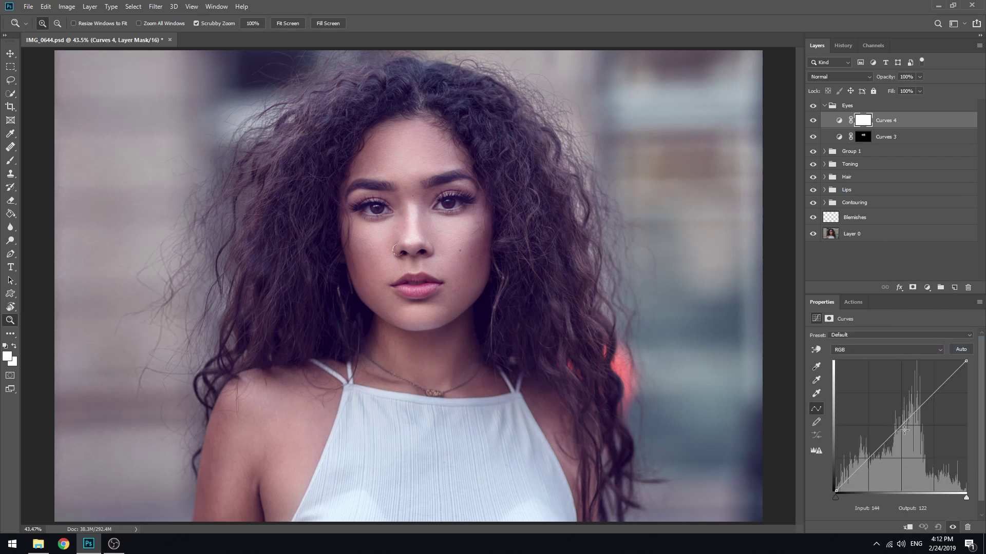
pyautogui.moveTo(894, 432); pyautogui.dragTo(901, 415)
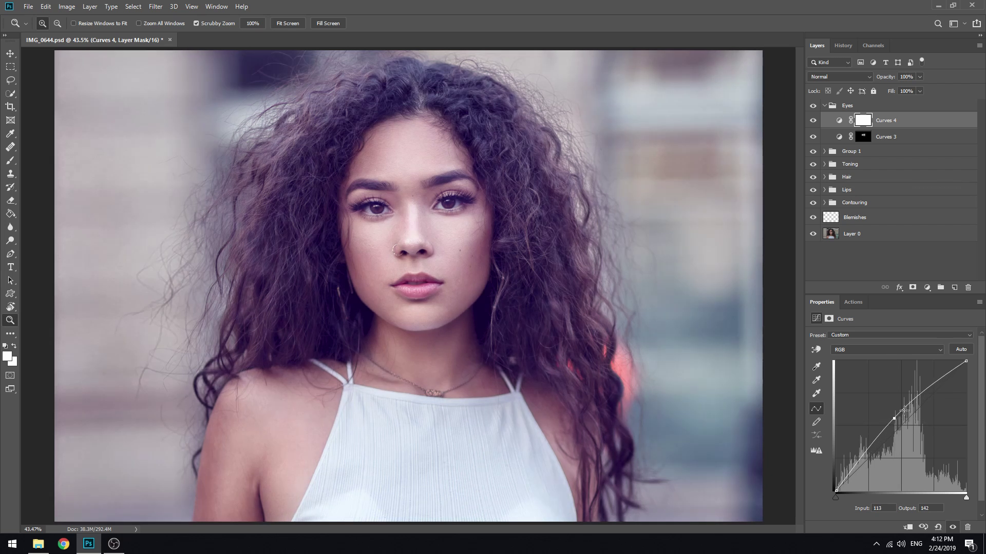
pyautogui.click(866, 120)
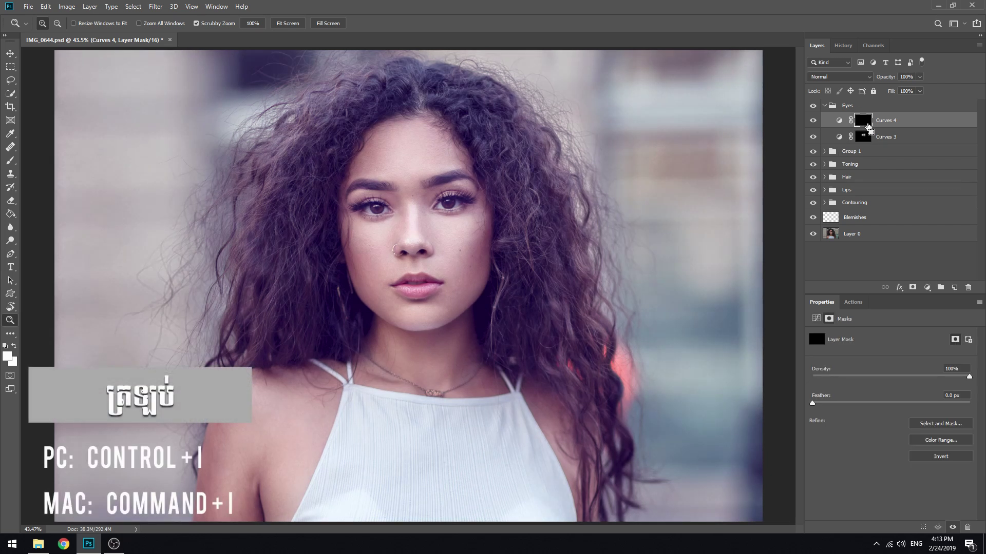
pyautogui.hotkey('ctrl', 'i')
# - Brighten the catchlights of the left-hand eye by painting white on the Curves 4 mask with a very small brush
pyautogui.moveTo(384, 207); pyautogui.dragTo(401, 243)
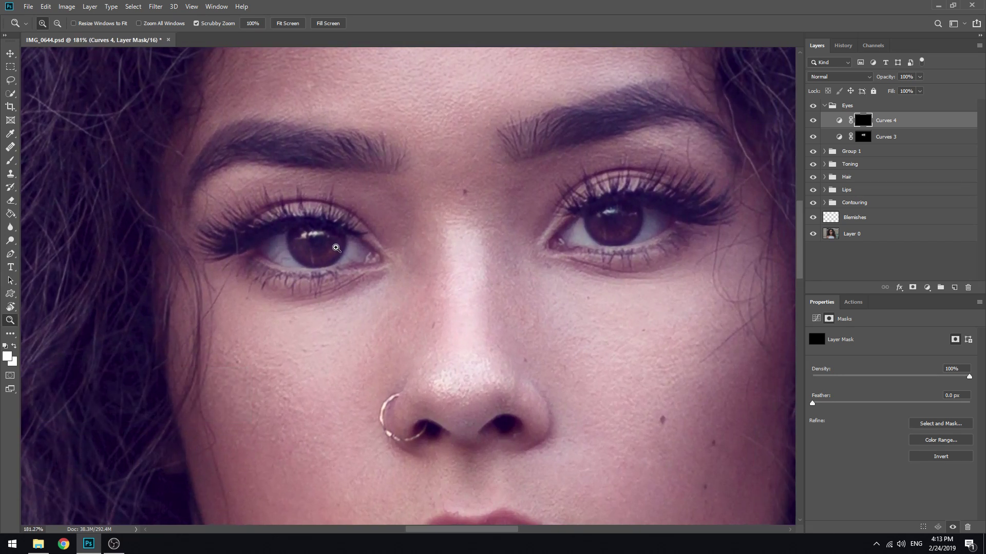
pyautogui.press('b')
pyautogui.press('[')
pyautogui.press('[')
pyautogui.press('[')
pyautogui.press('[')
pyautogui.press('[')
pyautogui.press('[')
pyautogui.press('[')
pyautogui.press('[')
pyautogui.press('[')
pyautogui.press('[')
pyautogui.press('[')
pyautogui.press('[')
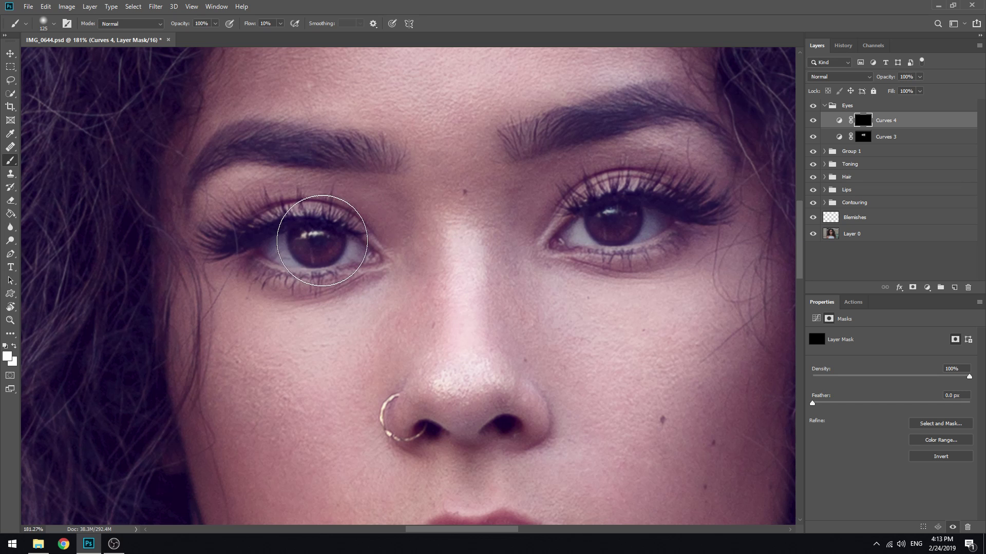
pyautogui.moveTo(336, 250); pyautogui.dragTo(304, 248)
pyautogui.hotkey('shift', '0')
pyautogui.moveTo(310, 244); pyautogui.dragTo(375, 241)
pyautogui.moveTo(275, 228); pyautogui.dragTo(367, 247)
pyautogui.press('z')
pyautogui.press('b')
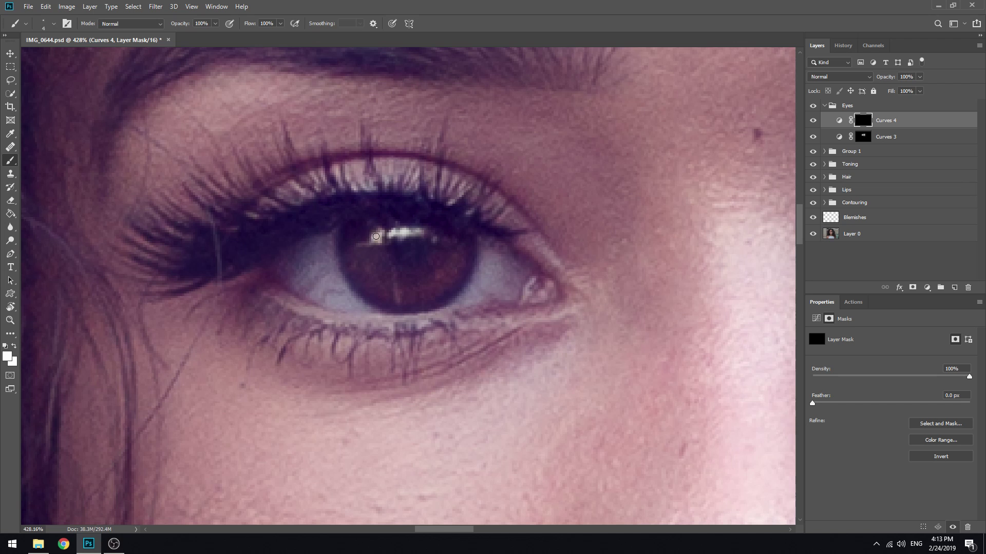
pyautogui.moveTo(388, 236); pyautogui.dragTo(401, 236)
# - Brighten the catchlight of the right-hand eye by painting white on the Curves 4 mask with the same small brush
pyautogui.moveTo(713, 239); pyautogui.dragTo(325, 268)
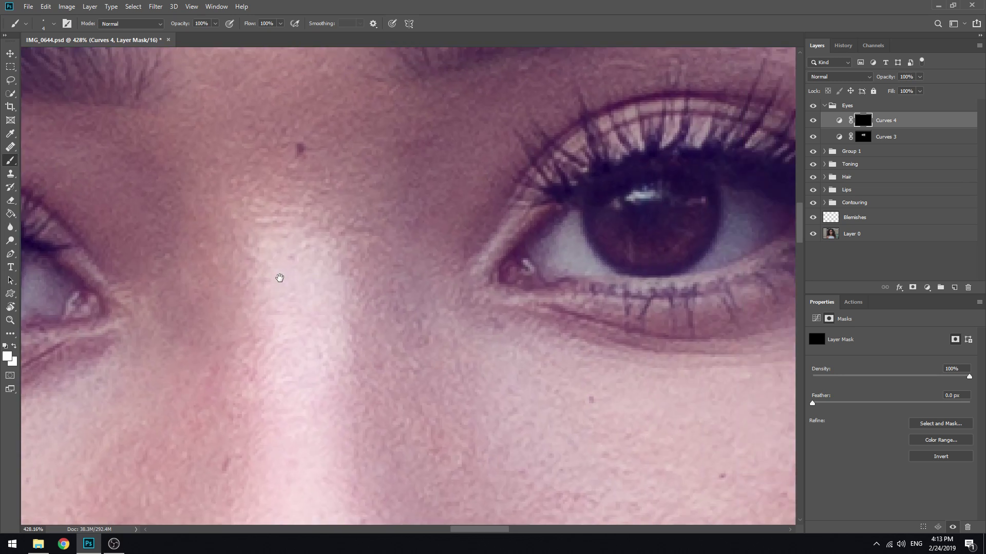
pyautogui.moveTo(544, 209); pyautogui.dragTo(542, 212)
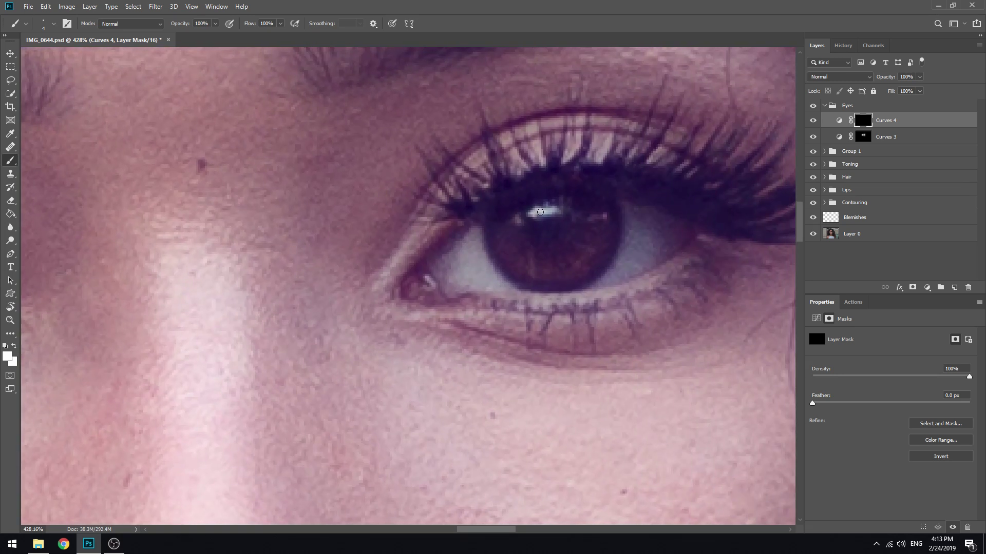
pyautogui.moveTo(223, 281); pyautogui.dragTo(656, 237)
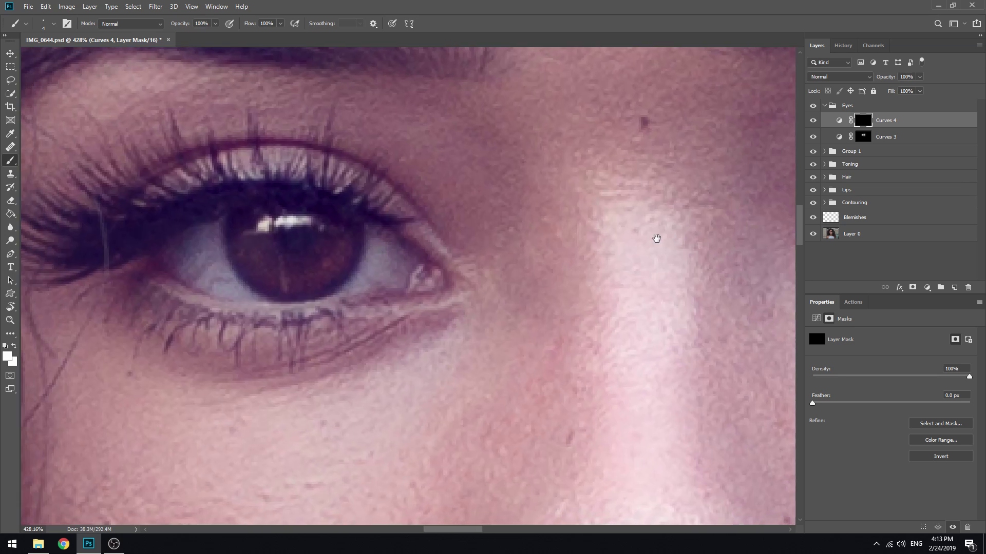
# - Compare the eyes with Curves 4 shown and hidden, and examine the catchlights up close
pyautogui.press('z')
pyautogui.moveTo(432, 185); pyautogui.dragTo(359, 182)
pyautogui.moveTo(473, 161); pyautogui.dragTo(380, 198)
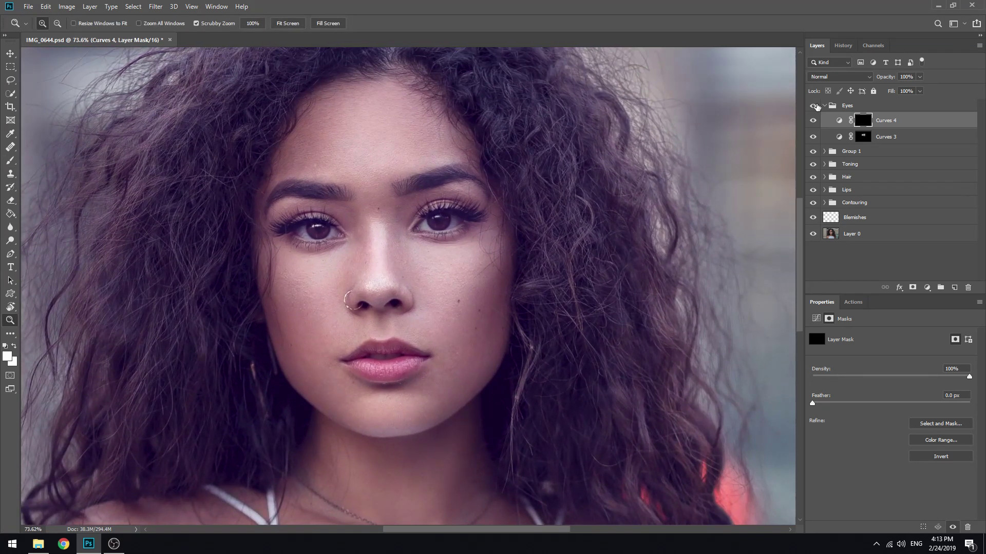
pyautogui.click(812, 121)
pyautogui.click(811, 122)
pyautogui.click(814, 121)
pyautogui.click(812, 121)
pyautogui.moveTo(444, 221); pyautogui.dragTo(451, 229)
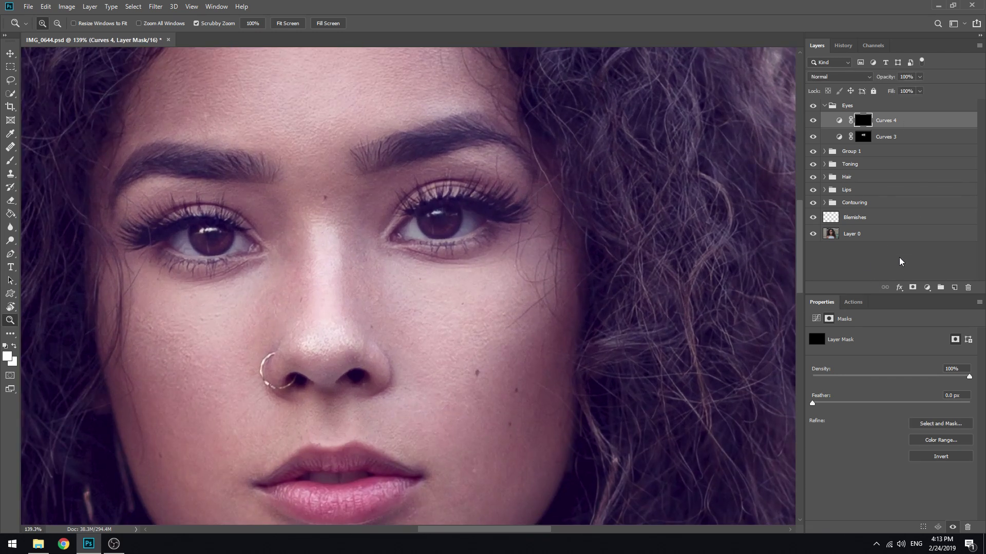
# - Try a stronger Curves 4 brightening with the point at input 96, output 154, check the whole portrait, and undo the change
pyautogui.click(839, 121)
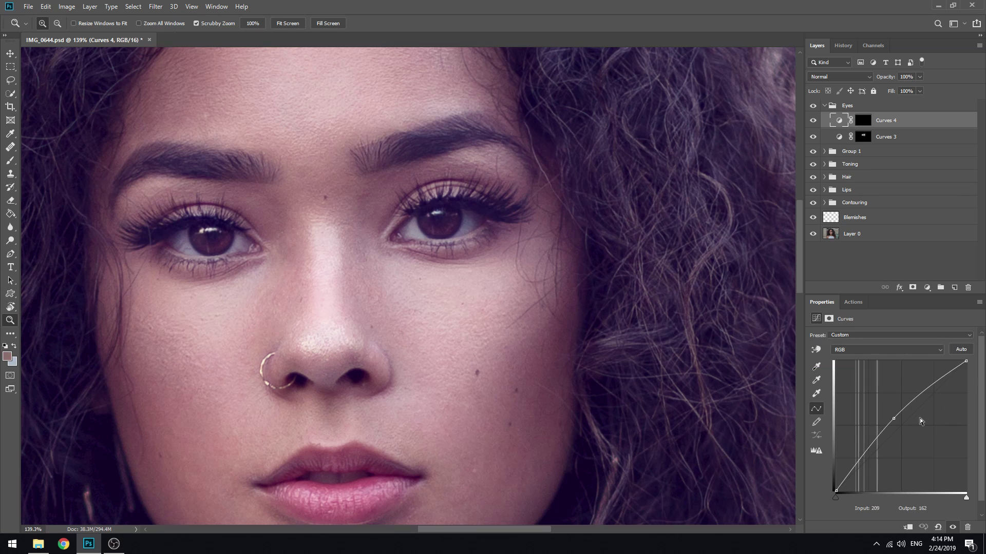
pyautogui.moveTo(893, 416); pyautogui.dragTo(885, 412)
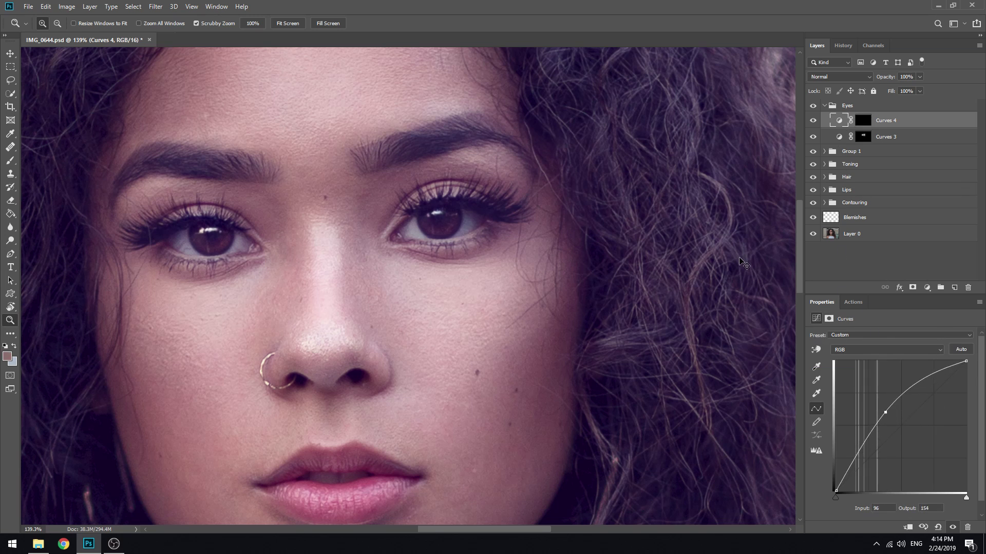
pyautogui.click(278, 25)
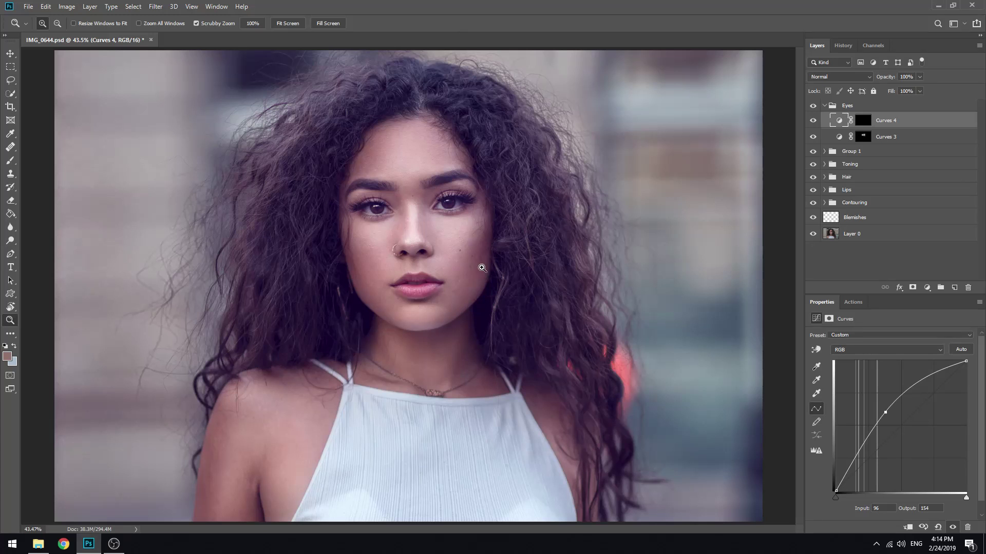
pyautogui.hotkey('ctrl', 'z')
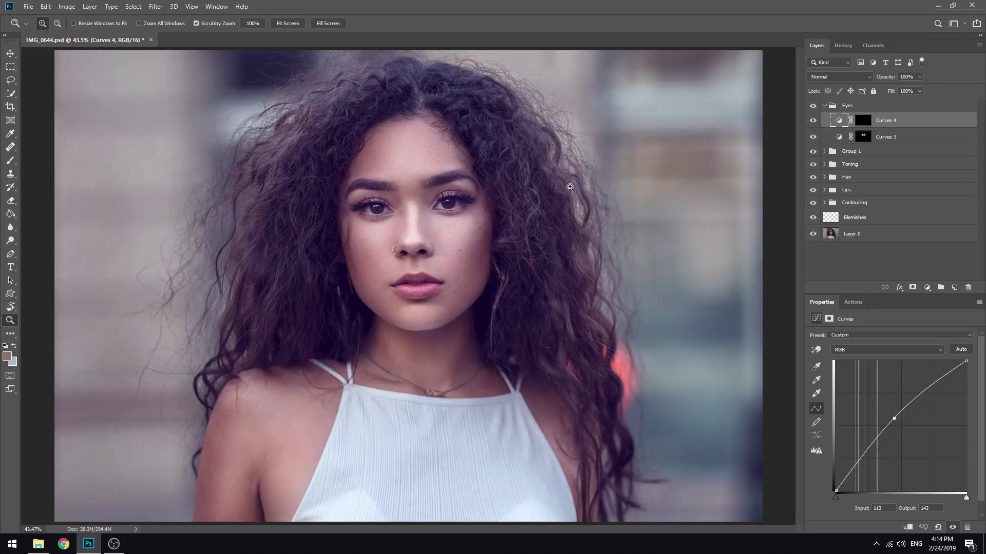
# - Add a Curves adjustment above Curves 4 with a point at input 122, output 142, and invert its mask to black
pyautogui.moveTo(420, 209); pyautogui.dragTo(420, 278)
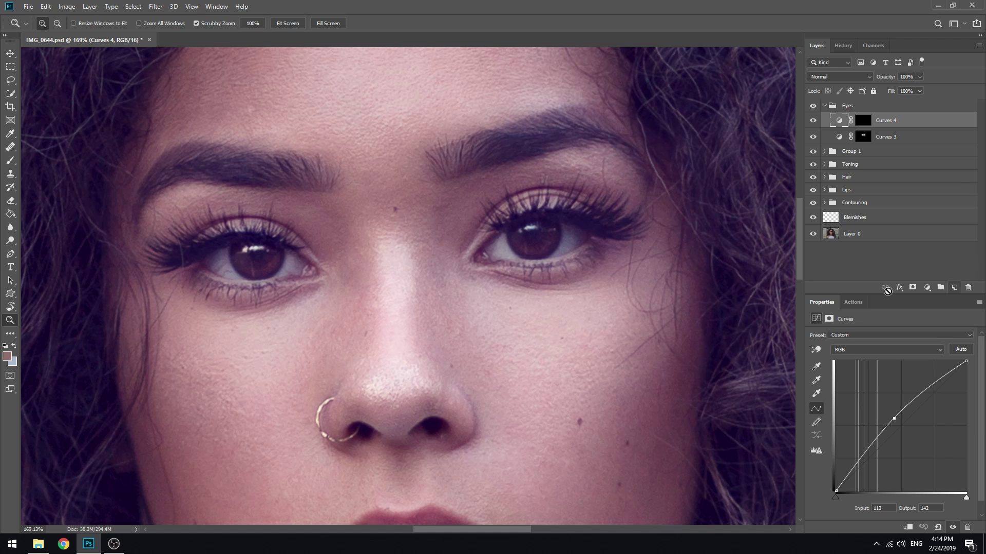
pyautogui.click(927, 287)
pyautogui.click(932, 350)
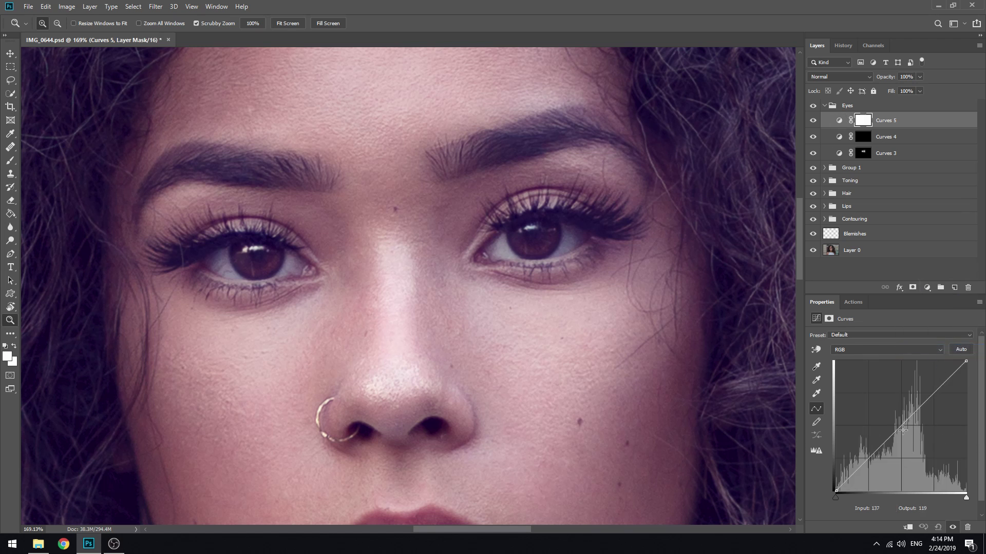
pyautogui.moveTo(900, 426); pyautogui.dragTo(899, 417)
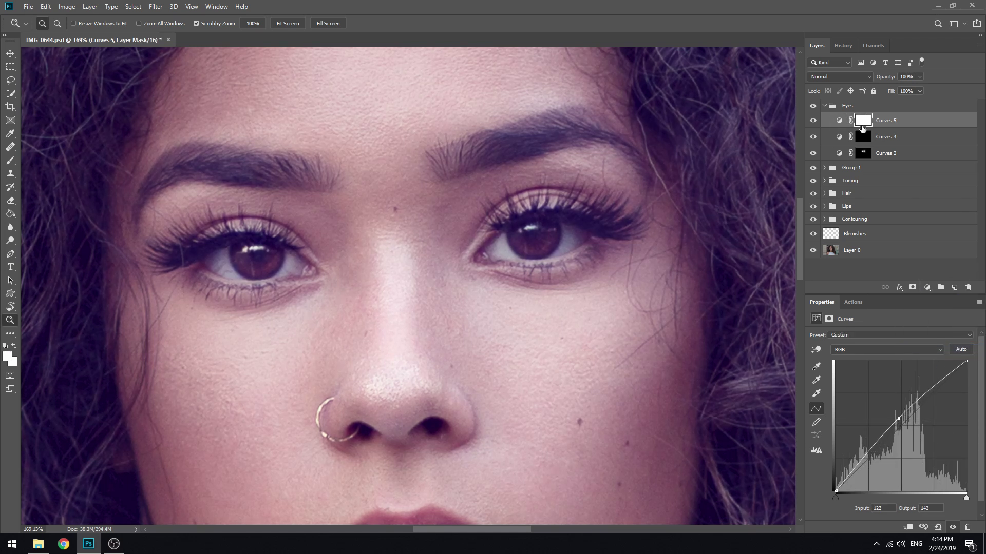
pyautogui.click(860, 124)
pyautogui.hotkey('ctrl', 'i')
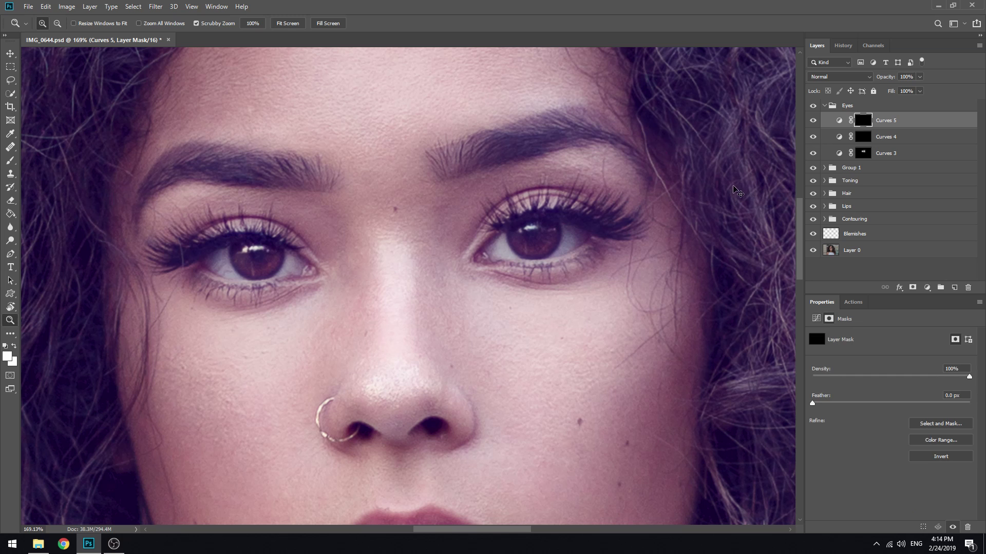
# - Brighten the lower iris of the left-hand eye by painting white on the Curves 5 mask with a size 20 brush, and compare before and after
pyautogui.moveTo(296, 291); pyautogui.dragTo(334, 302)
pyautogui.moveTo(204, 277); pyautogui.dragTo(308, 321)
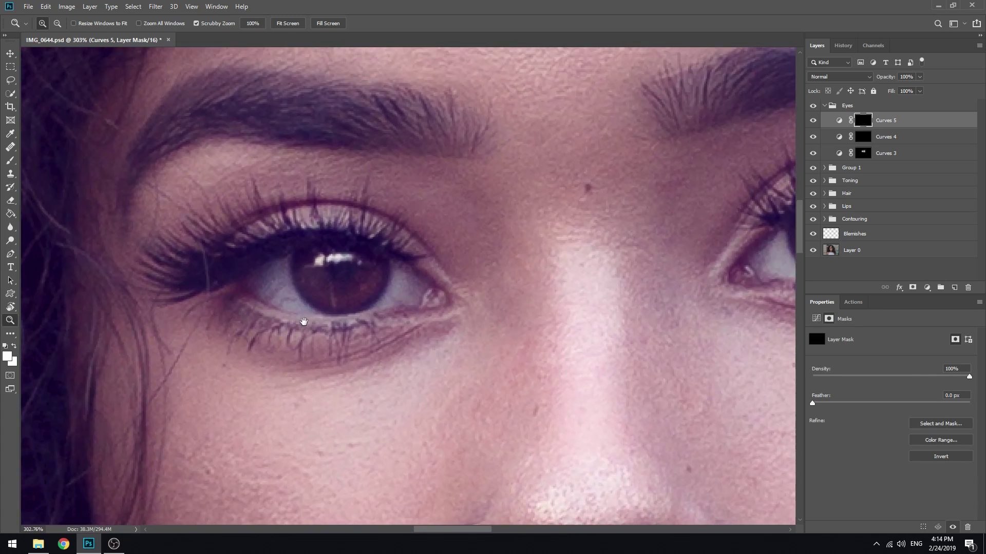
pyautogui.press('b')
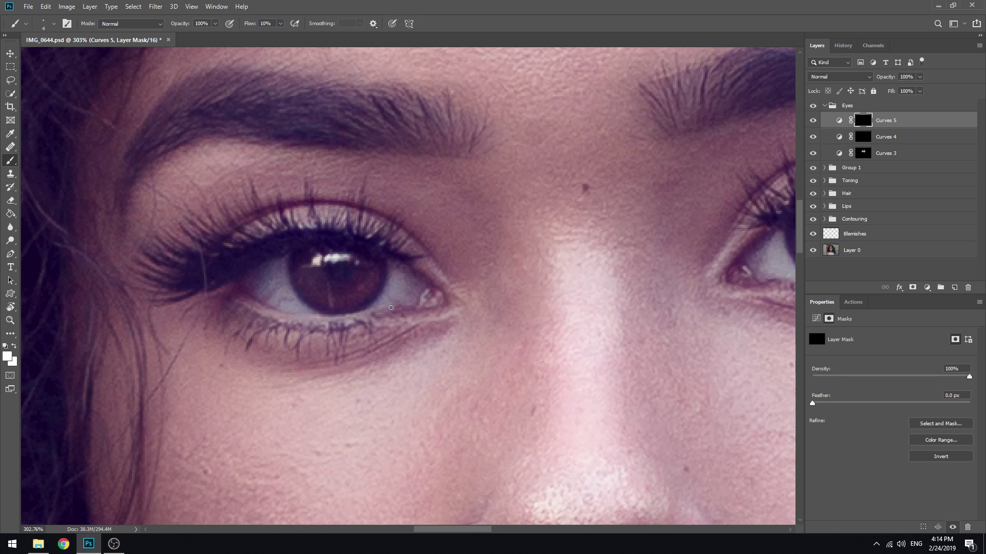
pyautogui.press(']')
pyautogui.press(']')
pyautogui.press(']')
pyautogui.press(']')
pyautogui.press(']')
pyautogui.press(']')
pyautogui.press(']')
pyautogui.press('[')
pyautogui.press('[')
pyautogui.press('[')
pyautogui.press('[')
pyautogui.press('[')
pyautogui.press('[')
pyautogui.press(']')
pyautogui.press(']')
pyautogui.press('[')
pyautogui.press(']')
pyautogui.press(']')
pyautogui.press(']')
pyautogui.press('[')
pyautogui.moveTo(334, 311); pyautogui.dragTo(379, 309)
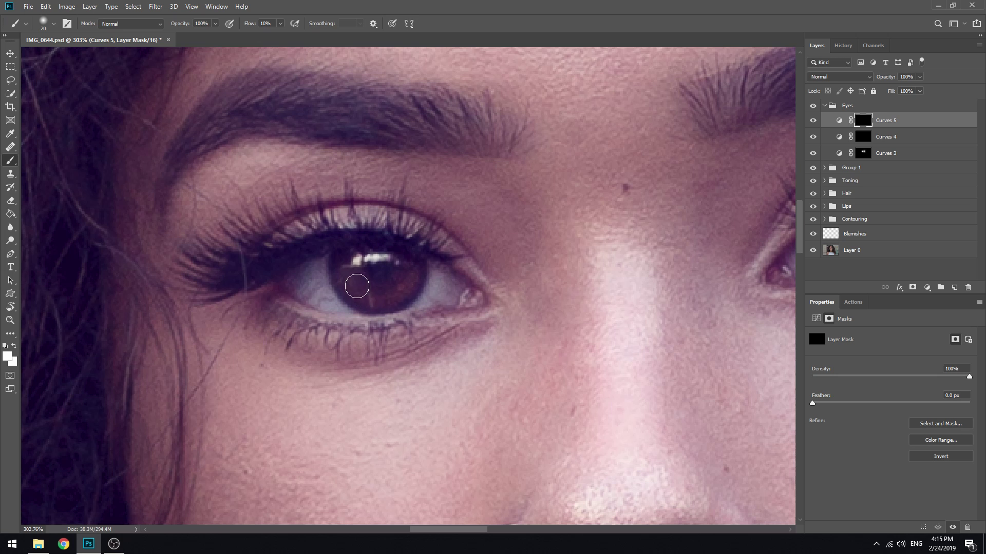
pyautogui.moveTo(356, 285)
pyautogui.mouseDown()
pyautogui.moveTo(400, 290)
pyautogui.moveTo(396, 280)
pyautogui.mouseUp()
pyautogui.press('[')
# - Brighten the lower iris of the right-hand eye by painting white on the Curves 5 mask, adjusting the brush around size 15
pyautogui.press('[')
pyautogui.click(813, 121)
pyautogui.click(813, 121)
pyautogui.press(']')
pyautogui.press('[')
pyautogui.press(']')
pyautogui.press('[')
pyautogui.moveTo(666, 303); pyautogui.dragTo(282, 283)
pyautogui.press(']')
pyautogui.press(']')
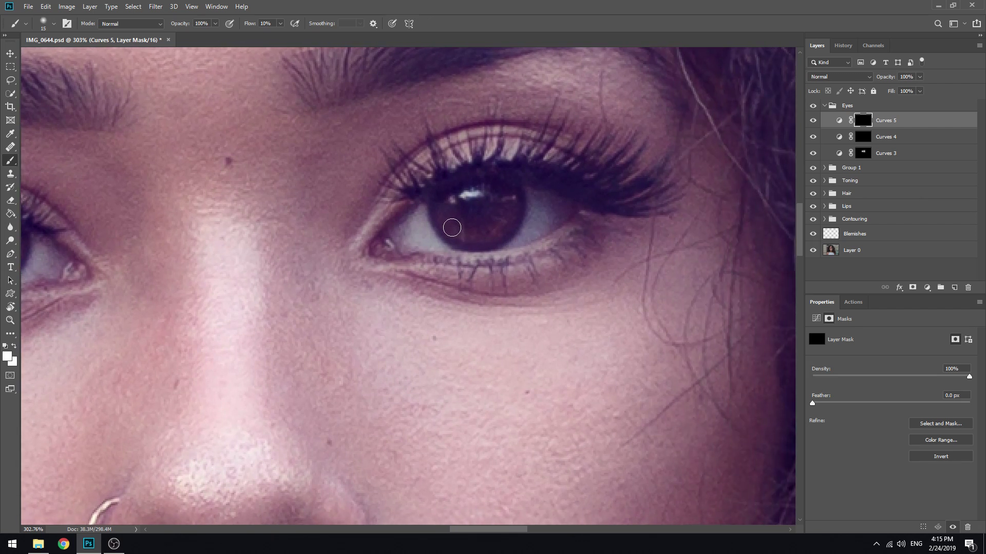
pyautogui.click(456, 228)
pyautogui.press('[')
pyautogui.press('[')
pyautogui.moveTo(456, 229)
pyautogui.mouseDown()
pyautogui.moveTo(482, 237)
pyautogui.moveTo(503, 221)
pyautogui.moveTo(481, 234)
pyautogui.moveTo(458, 226)
pyautogui.mouseUp()
pyautogui.press(']')
pyautogui.press(']')
pyautogui.press('[')
pyautogui.press('[')
pyautogui.press(']')
pyautogui.press(']')
pyautogui.press(']')
pyautogui.press('[')
pyautogui.click(458, 228)
pyautogui.press('[')
# - Compare the portrait with Curves 5 shown and hidden, both close up and in full view
pyautogui.press('z')
pyautogui.moveTo(372, 221); pyautogui.dragTo(388, 254)
pyautogui.press('space')
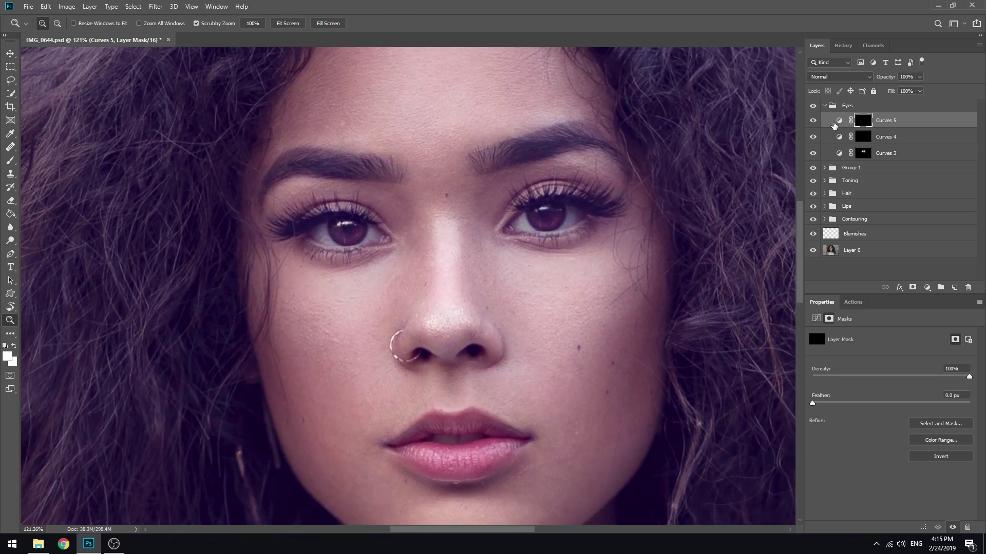
pyautogui.click(812, 122)
pyautogui.click(813, 121)
pyautogui.click(287, 24)
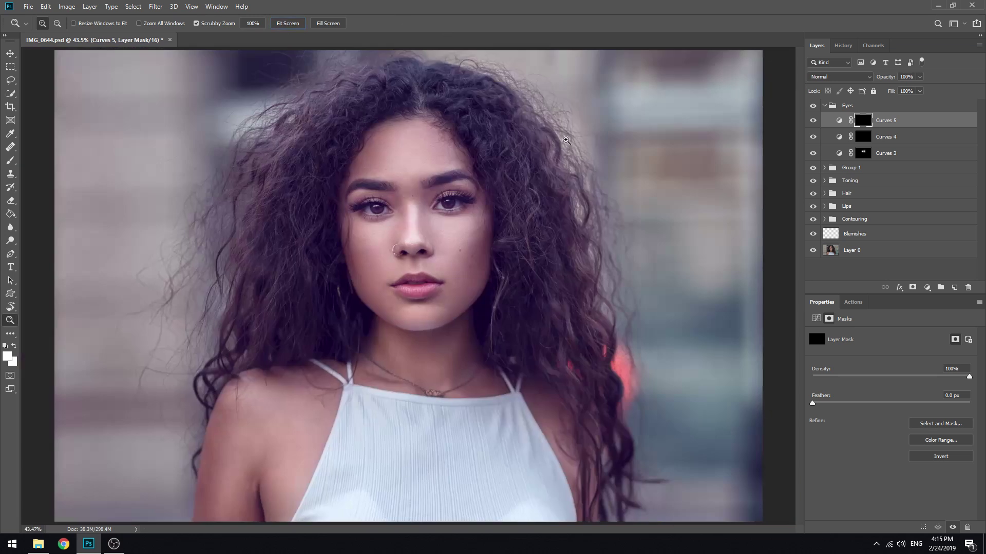
pyautogui.click(812, 122)
pyautogui.click(813, 122)
pyautogui.moveTo(431, 213); pyautogui.dragTo(525, 223)
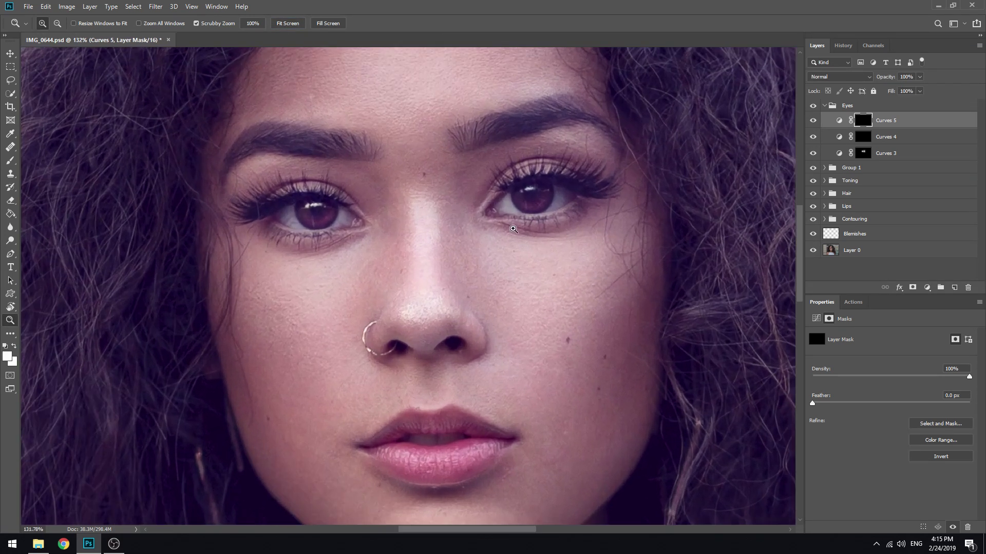
# - Inspect the painted areas of the Curves 5 mask on their own, and return to the full portrait
pyautogui.click(288, 23)
pyautogui.moveTo(428, 186); pyautogui.dragTo(710, 144)
pyautogui.keyDown('alt'); pyautogui.click(863, 124); pyautogui.keyUp('alt')
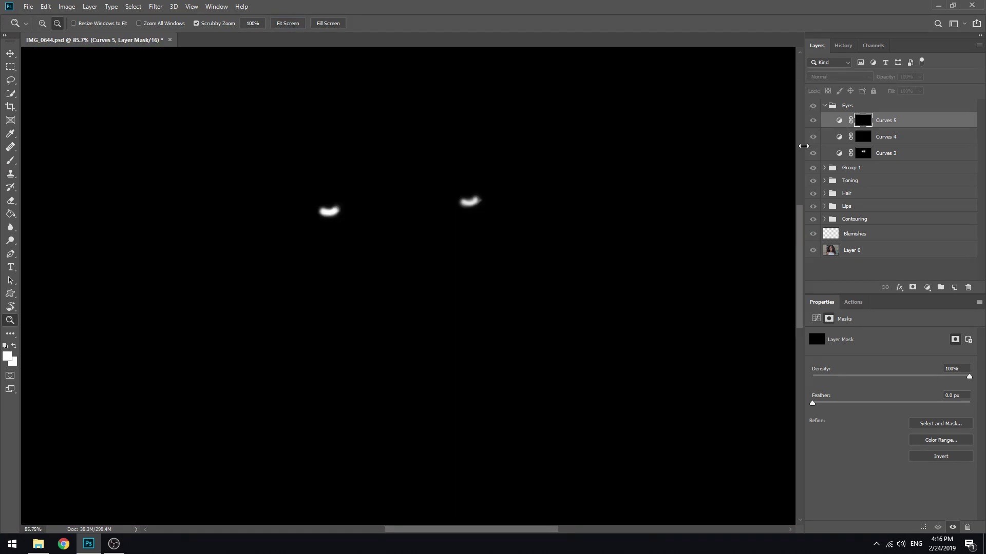
pyautogui.keyDown('alt'); pyautogui.click(867, 124); pyautogui.keyUp('alt')
pyautogui.click(287, 23)
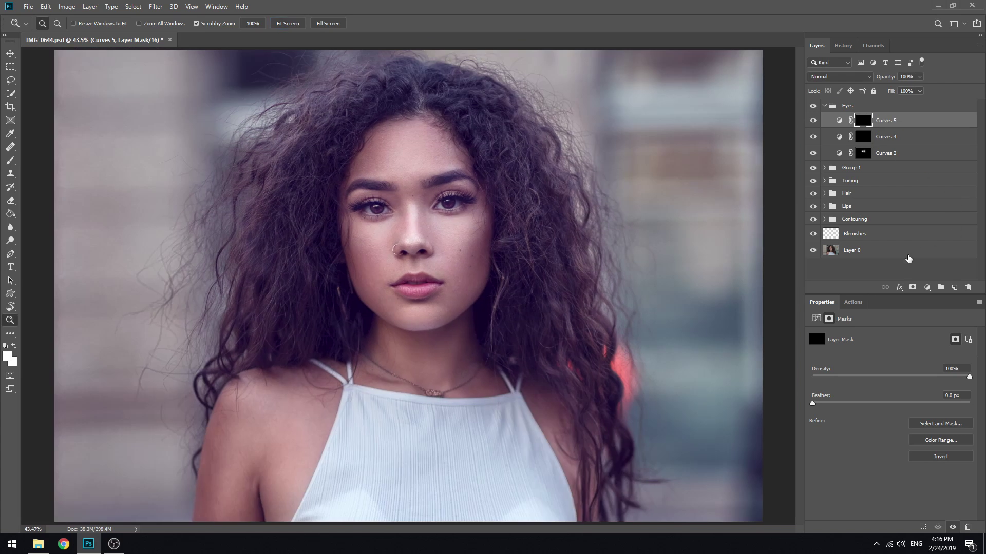
# - Add a Curves adjustment above Curves 5 with a point at input 119, output 142, and invert its mask to black
pyautogui.click(927, 288)
pyautogui.click(916, 347)
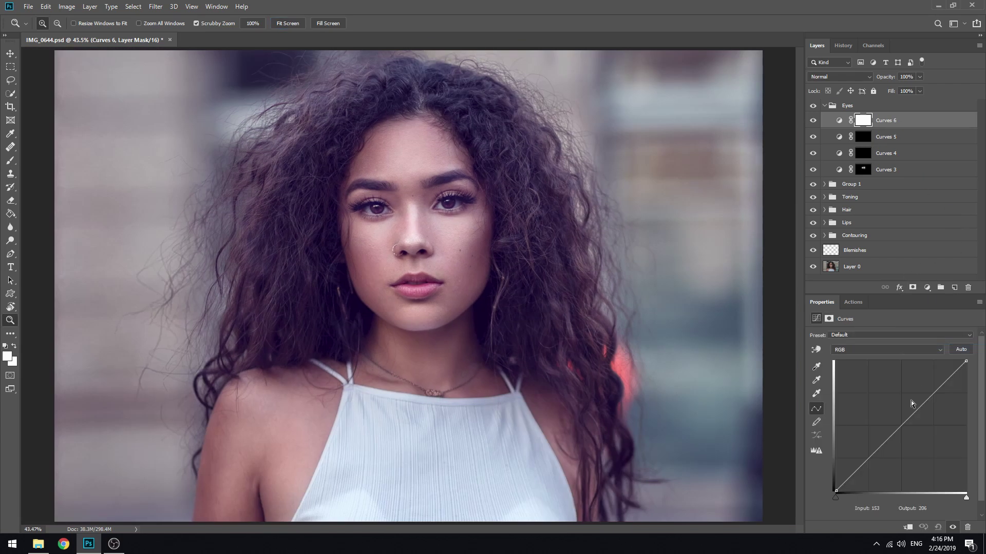
pyautogui.moveTo(896, 430); pyautogui.dragTo(896, 419)
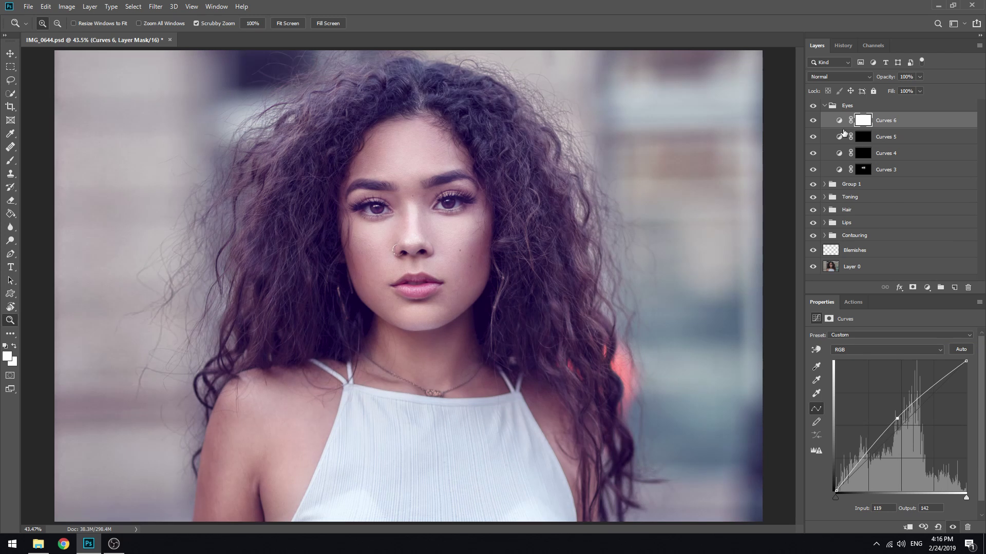
pyautogui.click(862, 120)
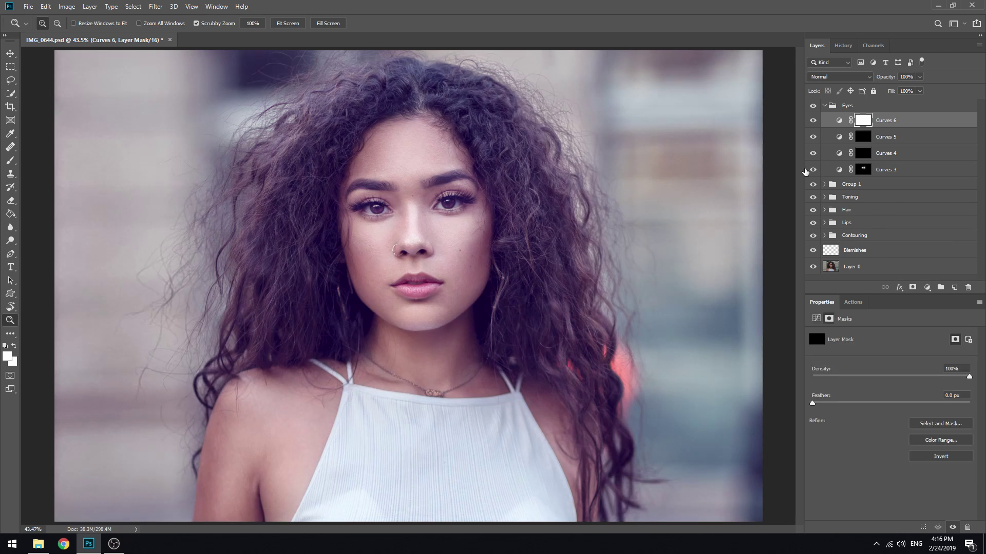
pyautogui.hotkey('ctrl', 'i')
# - Set up the Brush tool at size 25 for close-up painting around the eyes
pyautogui.moveTo(388, 206); pyautogui.dragTo(446, 208)
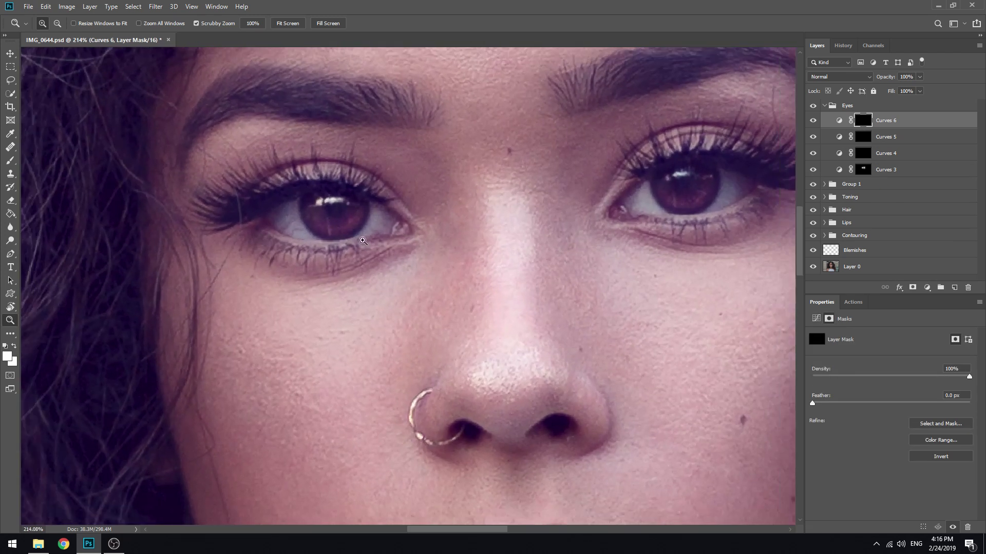
pyautogui.press('b')
pyautogui.press(']')
pyautogui.press(']')
pyautogui.press(']')
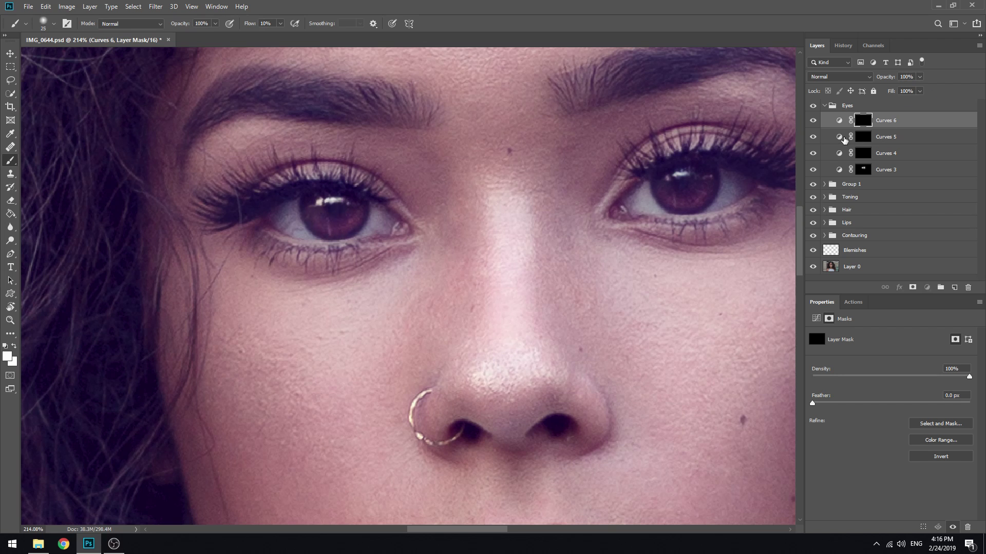
# - Strengthen the iris brightening by moving the Curves 5 curve point to input 102, output 165
pyautogui.click(844, 140)
pyautogui.click(897, 420)
pyautogui.moveTo(898, 419); pyautogui.dragTo(888, 407)
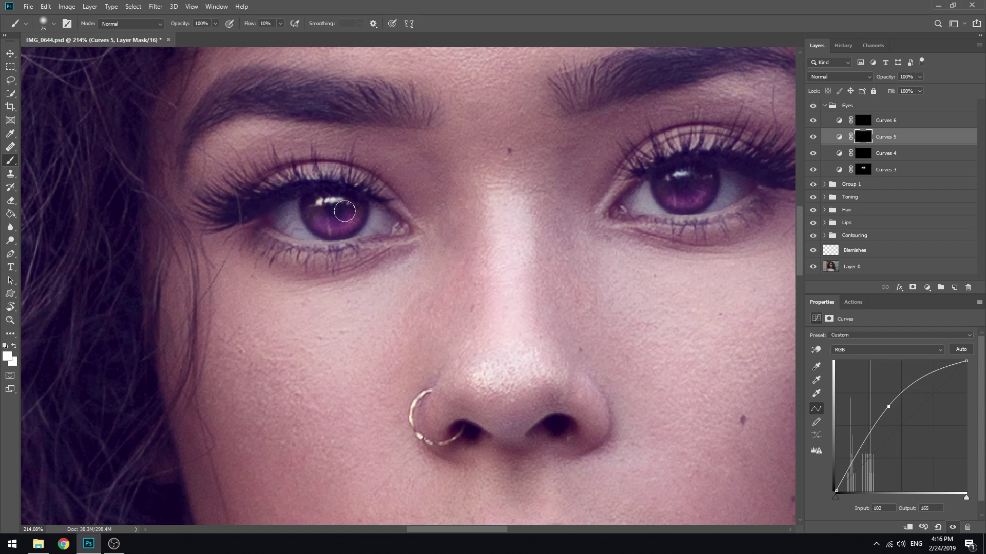
# - Reduce the iris brightening by returning the Curves 5 curve point to input 122, output 142
pyautogui.moveTo(677, 194); pyautogui.dragTo(684, 211)
pyautogui.hotkey('ctrl', 'z')
pyautogui.hotkey('ctrl', 'z')
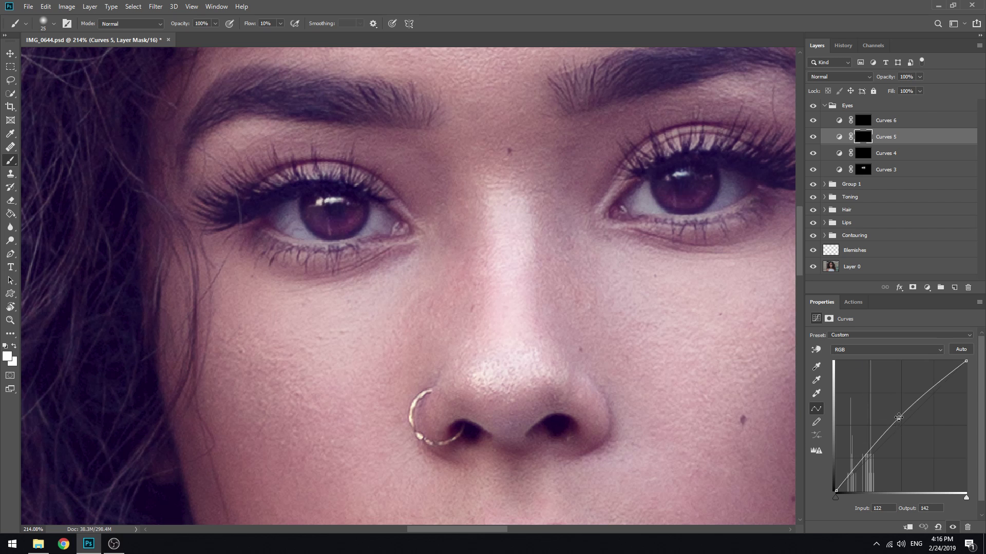
# - Select the Curves 6 mask and paint white over the lower iris of the eye on the image's left with a size 20 brush
pyautogui.click(851, 121)
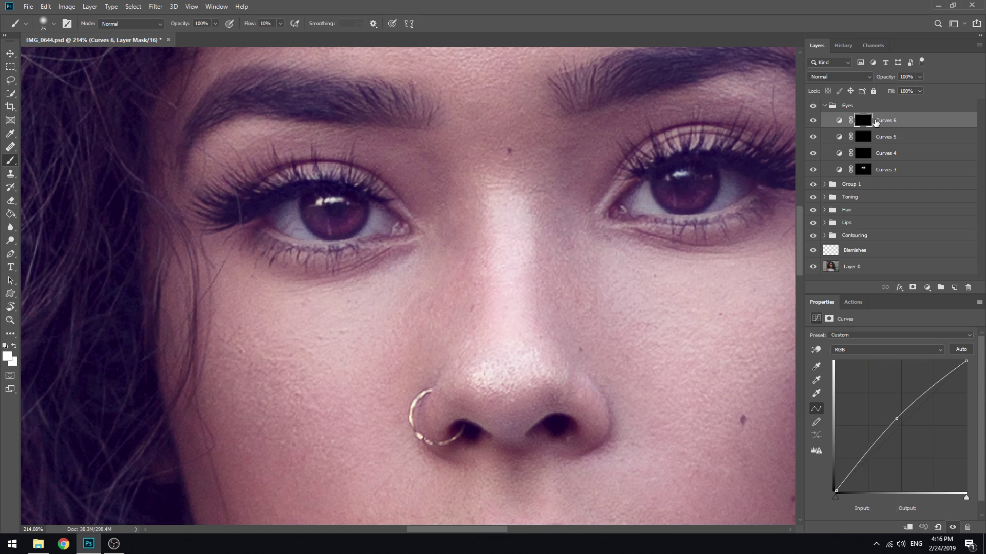
pyautogui.scroll(3, 328, 237)
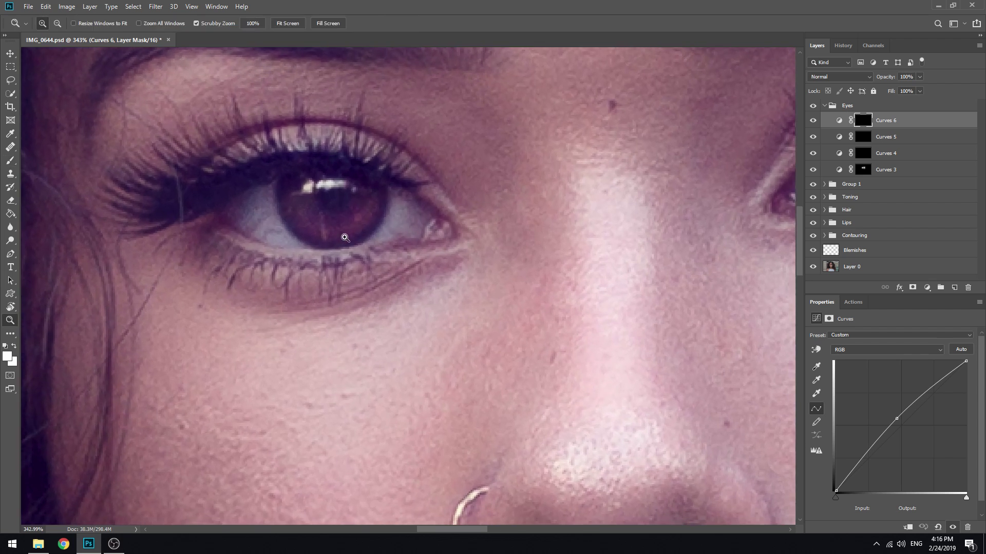
pyautogui.press('[')
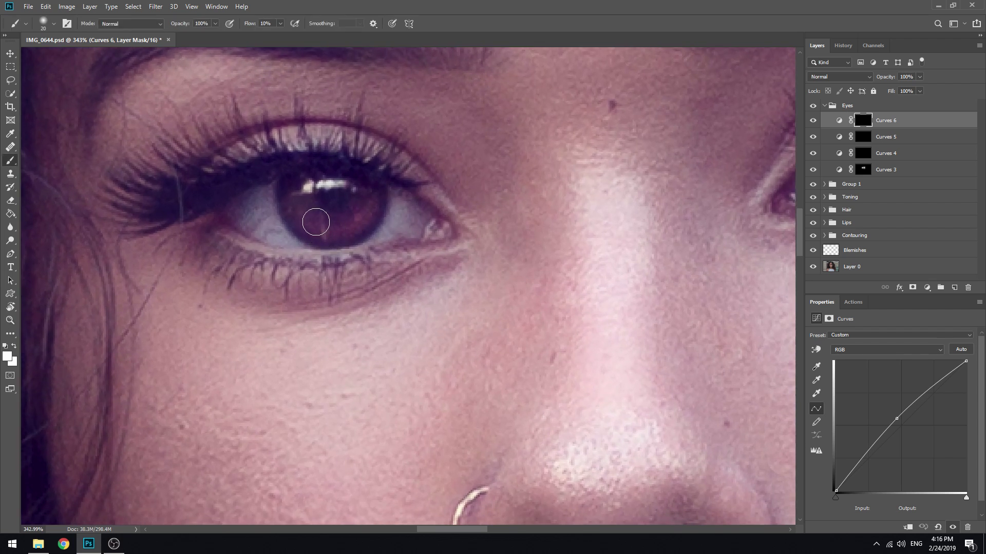
pyautogui.moveTo(313, 221); pyautogui.dragTo(366, 211)
# - Paint the lower iris of the eye on the image's right in the Curves 6 mask with a finer brush
pyautogui.press('[')
pyautogui.press('[')
pyautogui.moveTo(710, 242); pyautogui.dragTo(292, 284)
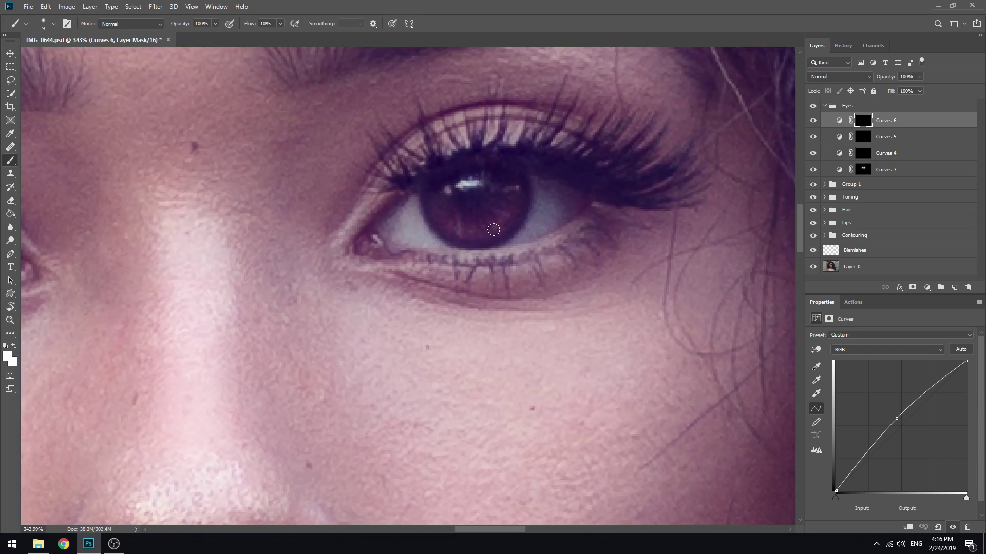
pyautogui.press(']')
pyautogui.press(']')
pyautogui.press('[')
pyautogui.press('[')
# - Compare the eyes with Curves 6 hidden and shown, and fit the whole portrait in view
pyautogui.press('z')
pyautogui.moveTo(345, 259); pyautogui.dragTo(381, 278)
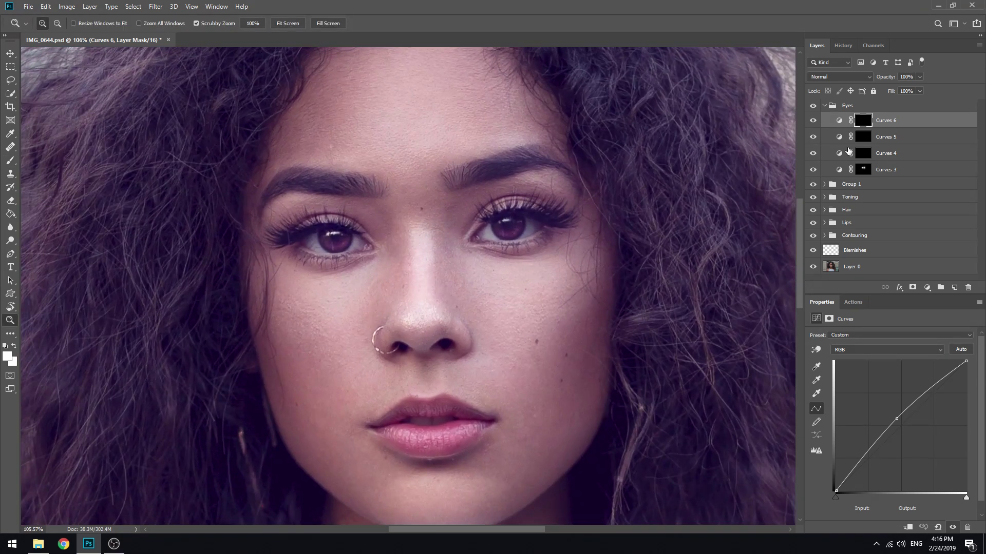
pyautogui.click(812, 122)
pyautogui.click(812, 121)
pyautogui.click(277, 53)
pyautogui.click(289, 24)
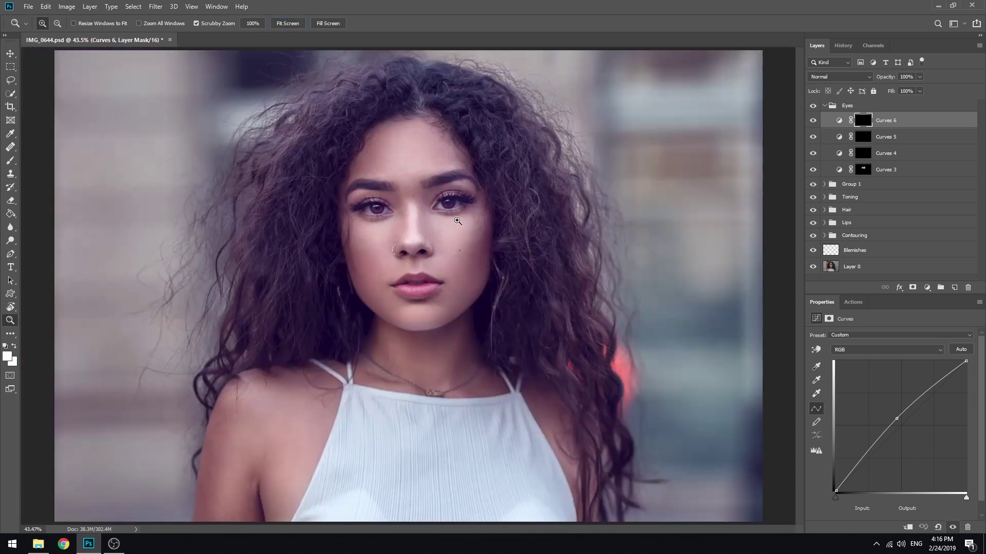
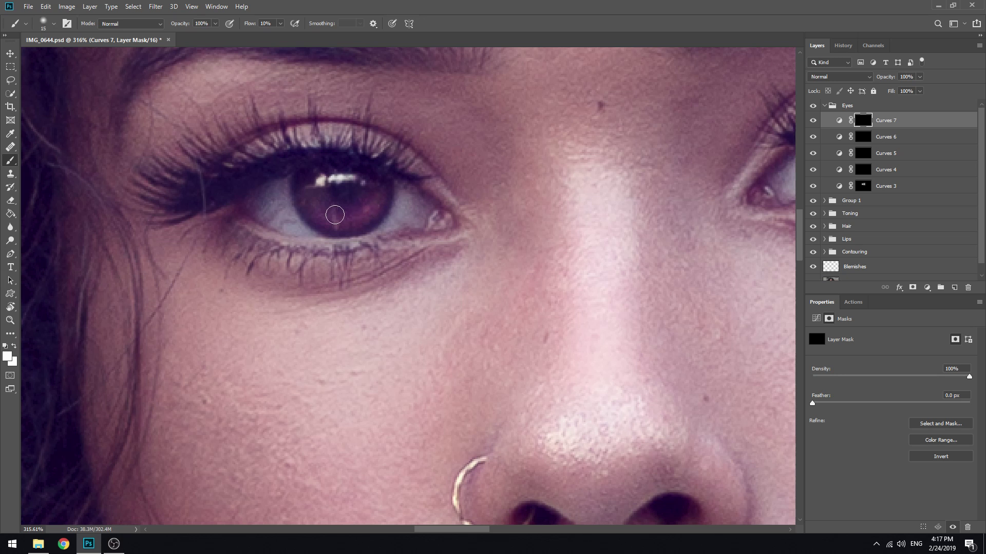
# - Paint fine white detail into the lower irises of both eyes in the Curves 7 mask with a very small brush
pyautogui.press('[')
pyautogui.press('[')
pyautogui.moveTo(342, 240); pyautogui.dragTo(418, 260)
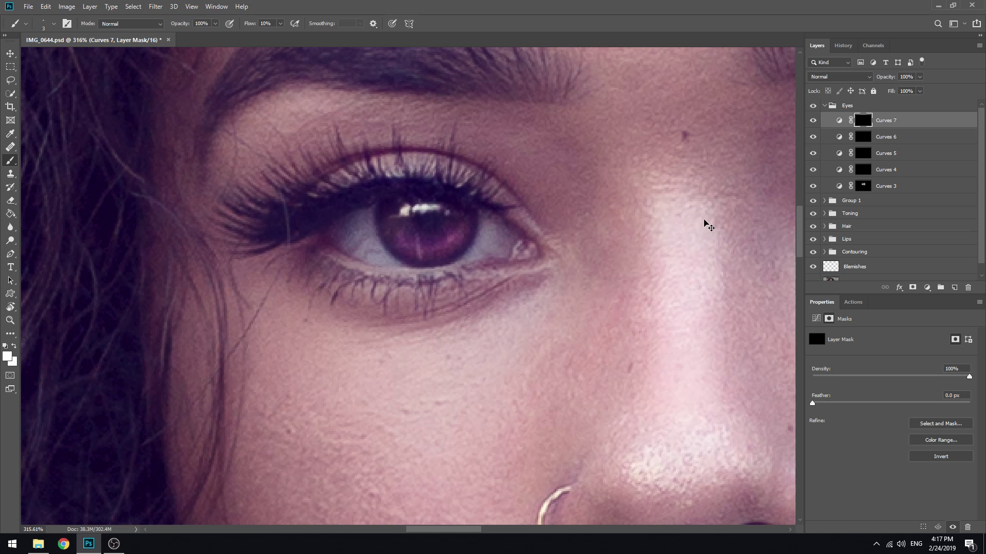
pyautogui.moveTo(661, 264); pyautogui.dragTo(276, 297)
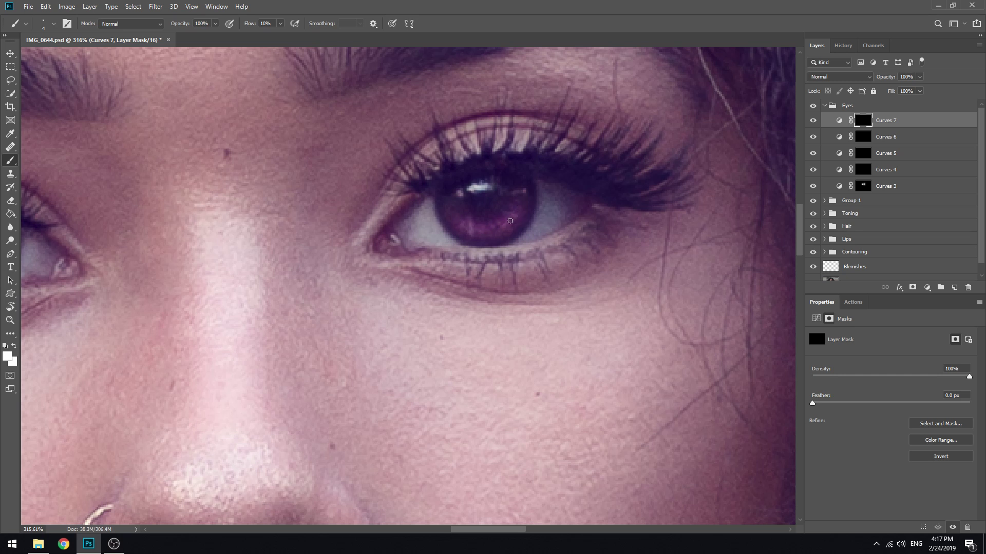
# - Compare the face with Curves 7 hidden and shown, and check the eyes in the fitted whole portrait
pyautogui.press('z')
pyautogui.moveTo(342, 226); pyautogui.dragTo(301, 225)
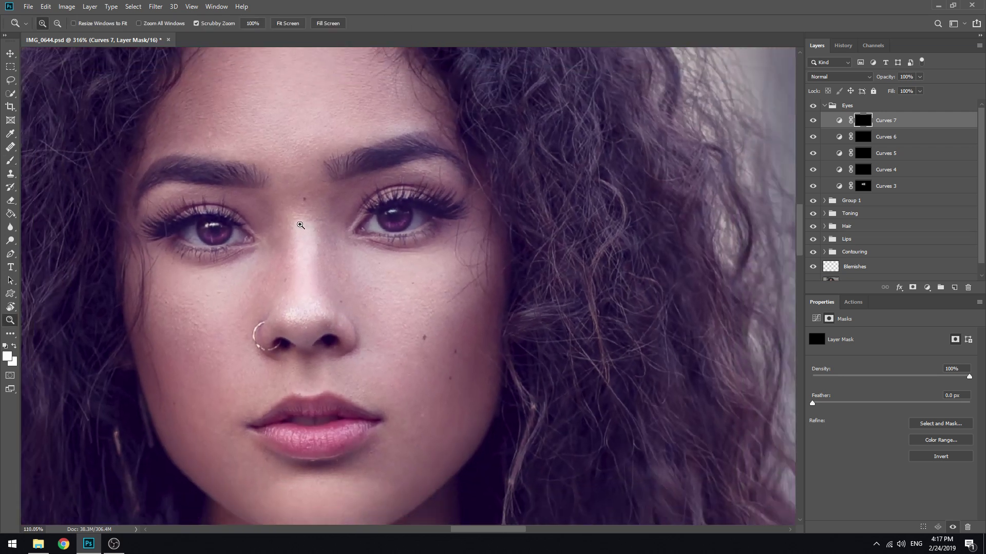
pyautogui.moveTo(271, 277); pyautogui.dragTo(326, 266)
pyautogui.click(813, 121)
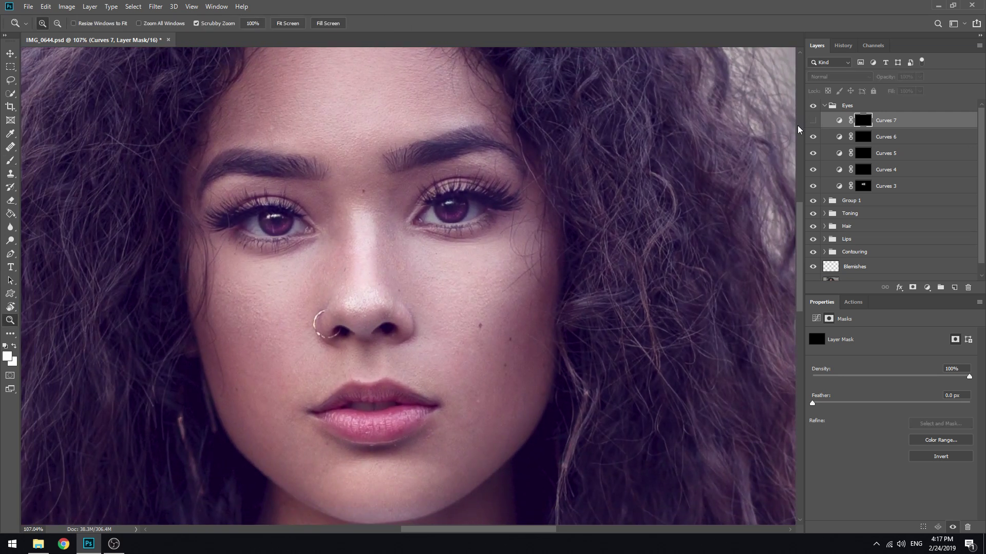
pyautogui.click(813, 121)
pyautogui.click(295, 23)
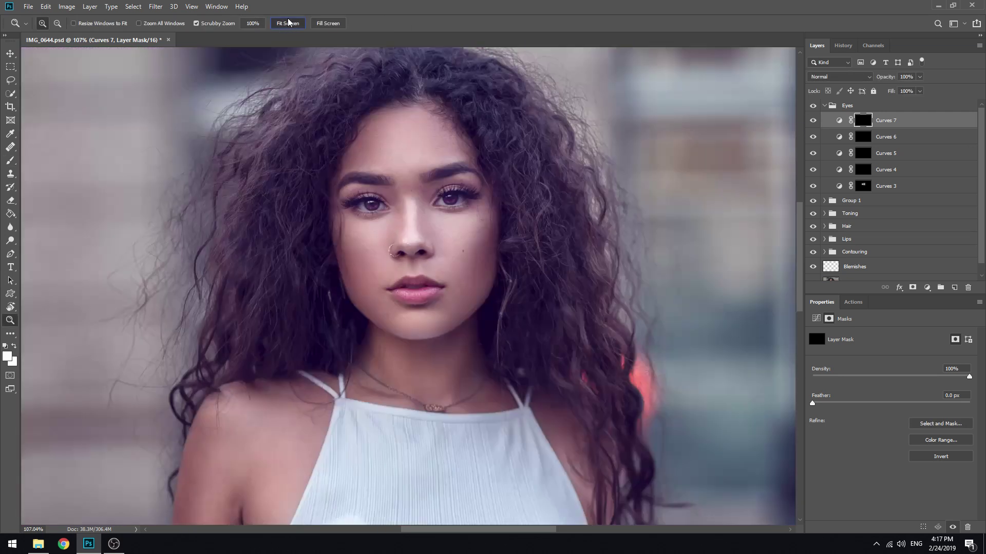
pyautogui.click(474, 203)
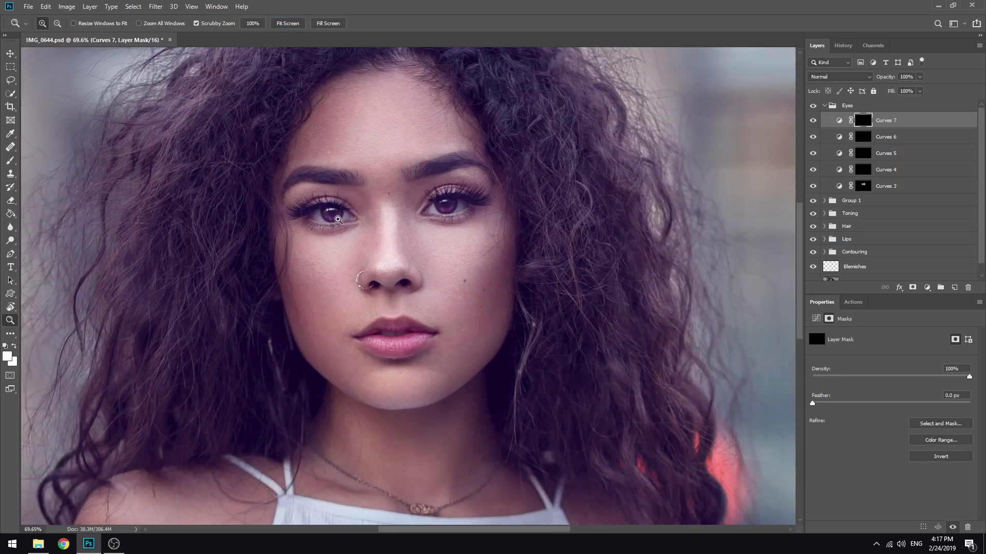
pyautogui.click(299, 27)
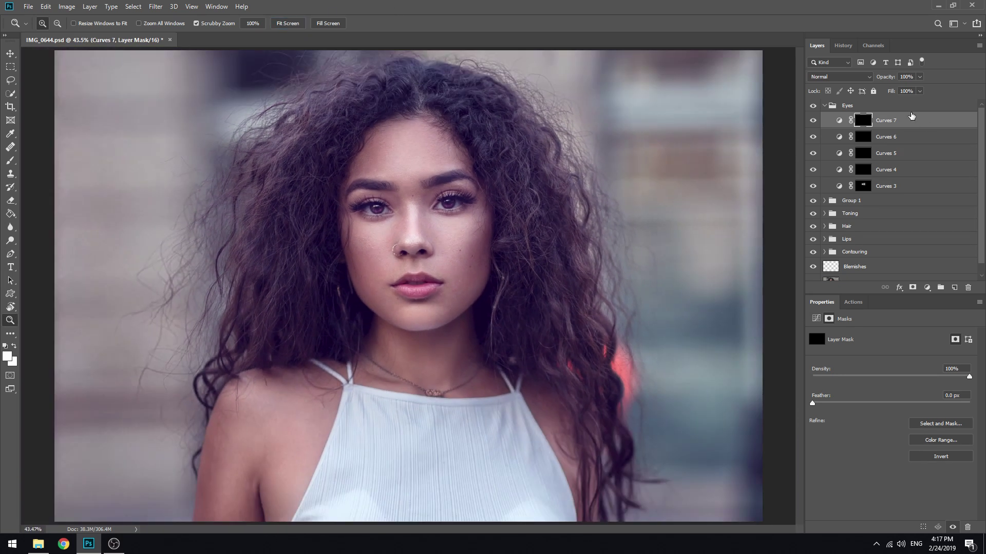
# - Compare the whole portrait with the Eyes group hidden and shown
pyautogui.click(848, 106)
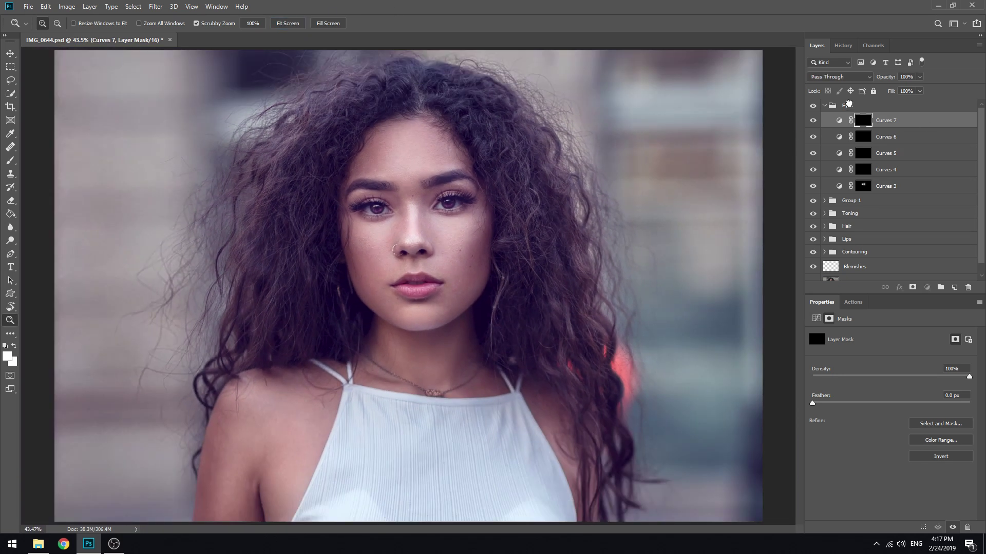
pyautogui.click(813, 107)
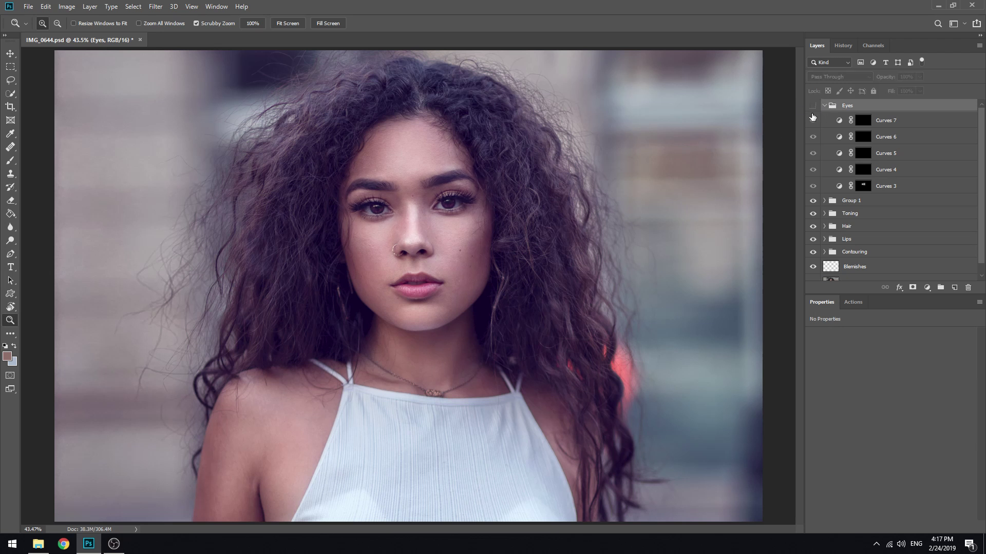
pyautogui.click(812, 106)
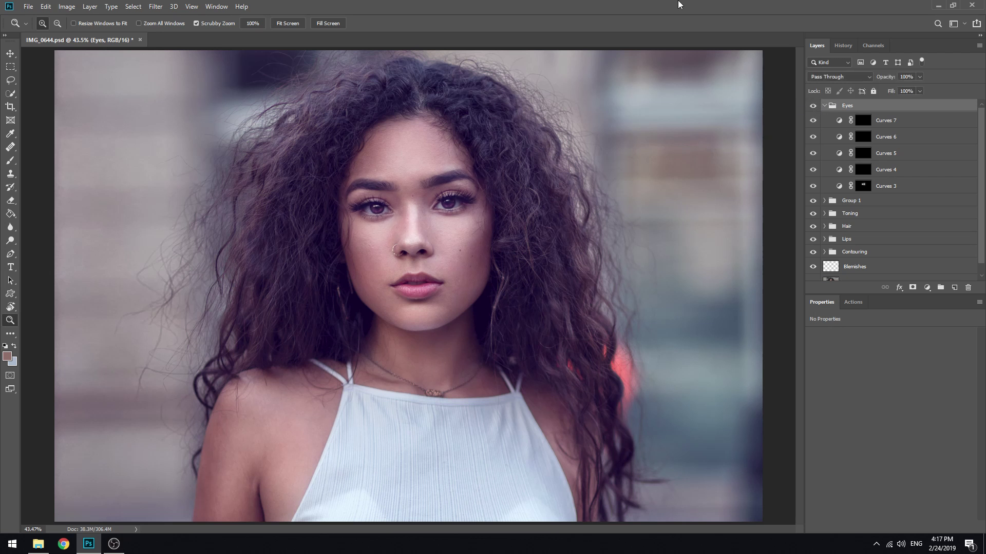
# - Add a Curves adjustment layer above Curves 7, pull its midpoint slightly down to darken, and invert its mask to black
pyautogui.moveTo(402, 204); pyautogui.dragTo(417, 228)
pyautogui.click(893, 123)
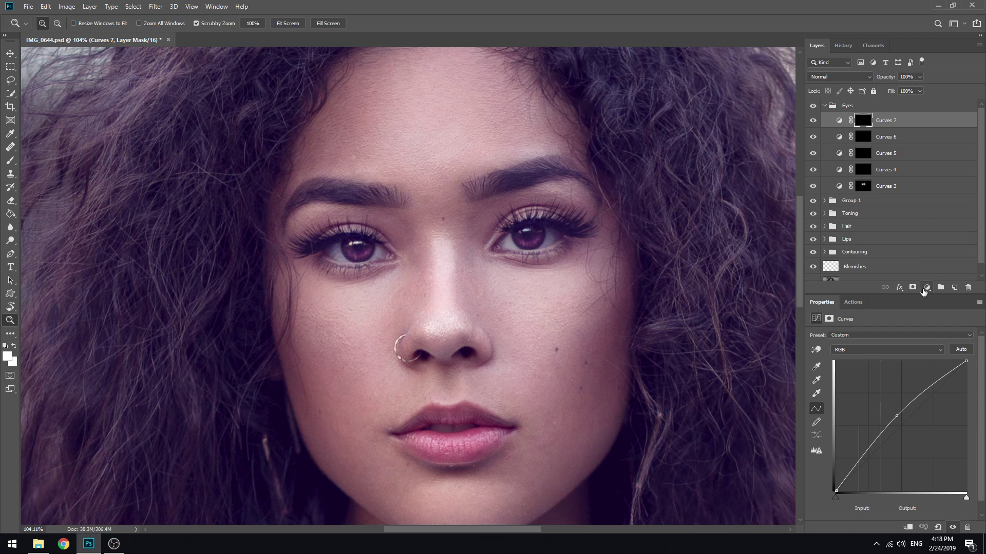
pyautogui.click(923, 291)
pyautogui.click(930, 349)
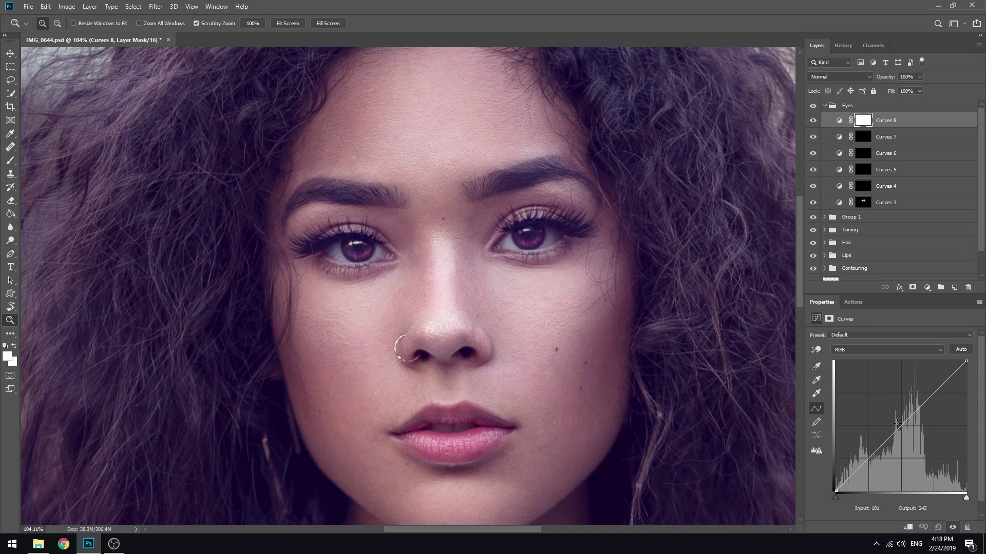
pyautogui.moveTo(902, 428); pyautogui.dragTo(898, 436)
pyautogui.click(864, 126)
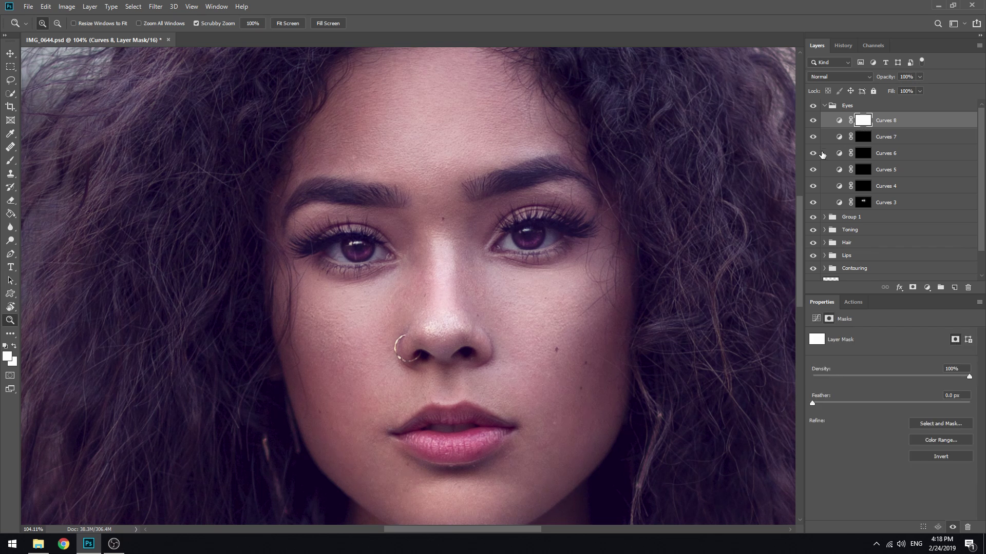
pyautogui.hotkey('ctrl', 'i')
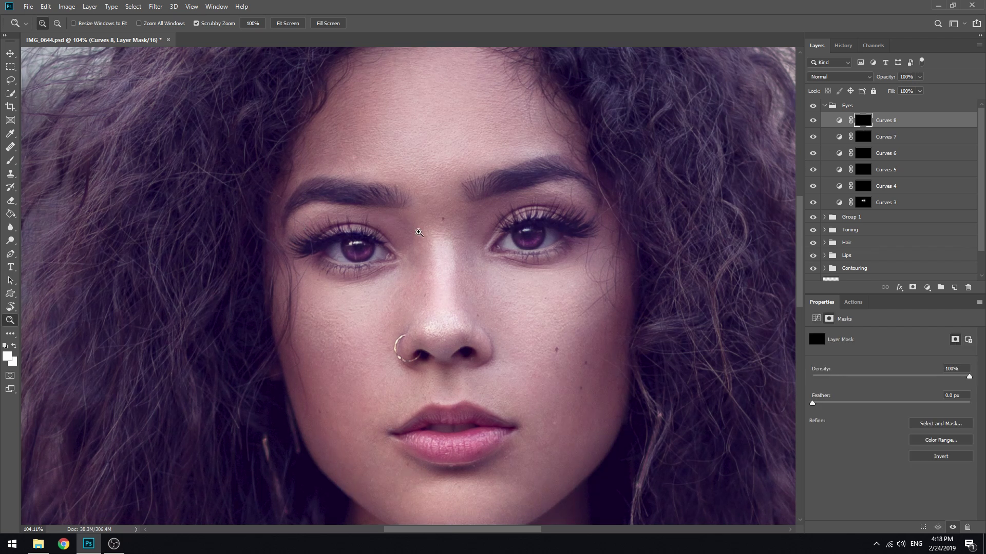
# - Paint white over the inner parts of both eyebrows in the Curves 8 mask with a size 30 brush at 100% flow
pyautogui.press('b')
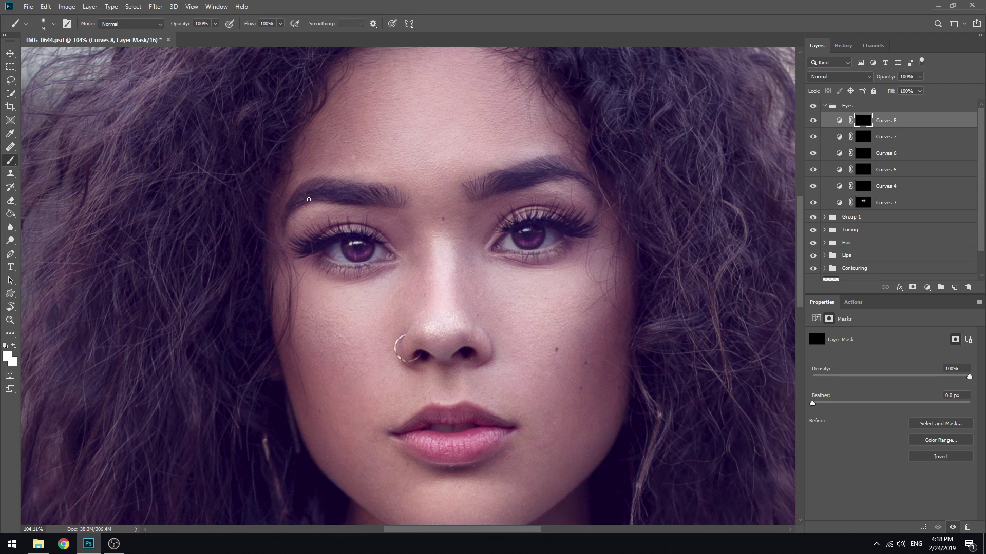
pyautogui.press(']')
pyautogui.press(']')
pyautogui.moveTo(371, 201)
pyautogui.mouseDown()
pyautogui.moveTo(367, 196)
pyautogui.moveTo(388, 190)
pyautogui.moveTo(307, 184)
pyautogui.moveTo(287, 217)
pyautogui.moveTo(307, 188)
pyautogui.moveTo(400, 196)
pyautogui.moveTo(343, 200)
pyautogui.mouseUp()
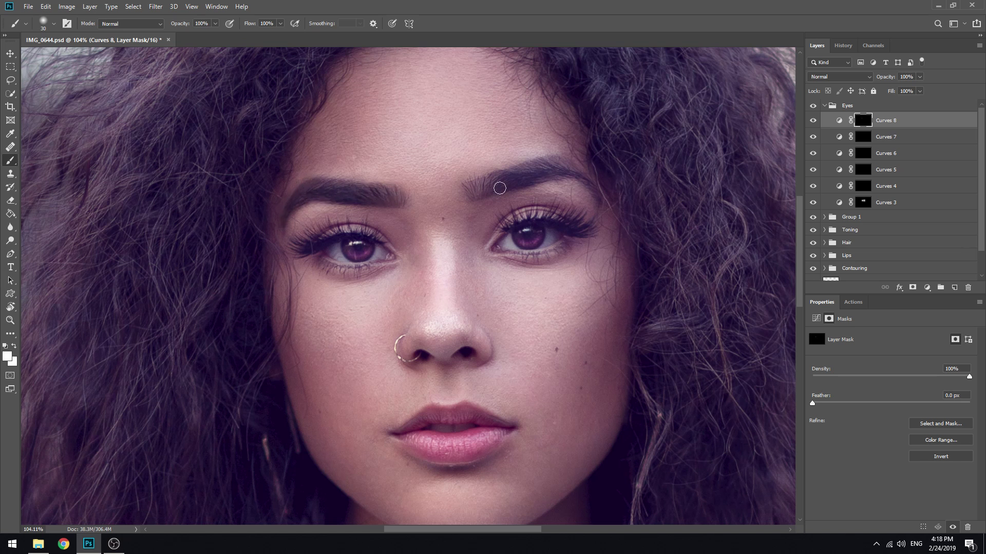
pyautogui.moveTo(500, 188)
pyautogui.mouseDown()
pyautogui.moveTo(477, 183)
pyautogui.moveTo(478, 194)
pyautogui.moveTo(533, 164)
pyautogui.moveTo(589, 174)
pyautogui.moveTo(483, 184)
pyautogui.mouseUp()
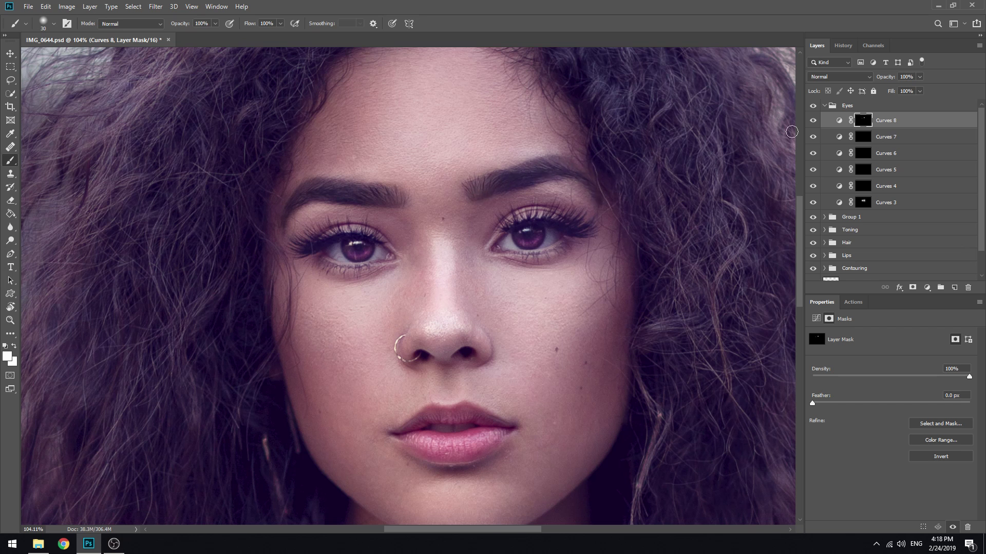
# - Compare the eyebrows with Curves 8 hidden and shown, both close up and in the whole portrait
pyautogui.click(811, 122)
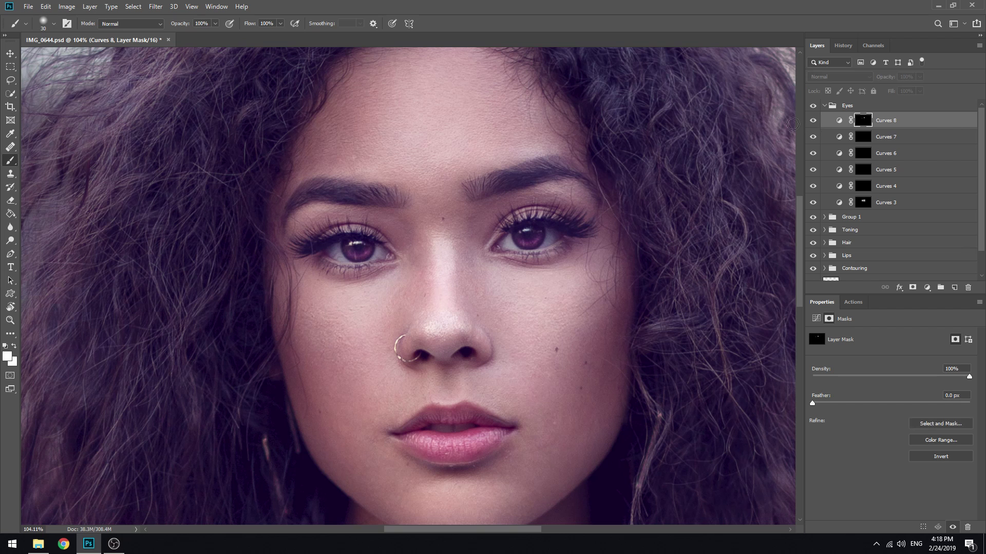
pyautogui.click(811, 121)
pyautogui.press('z')
pyautogui.hotkey('ctrl', '0')
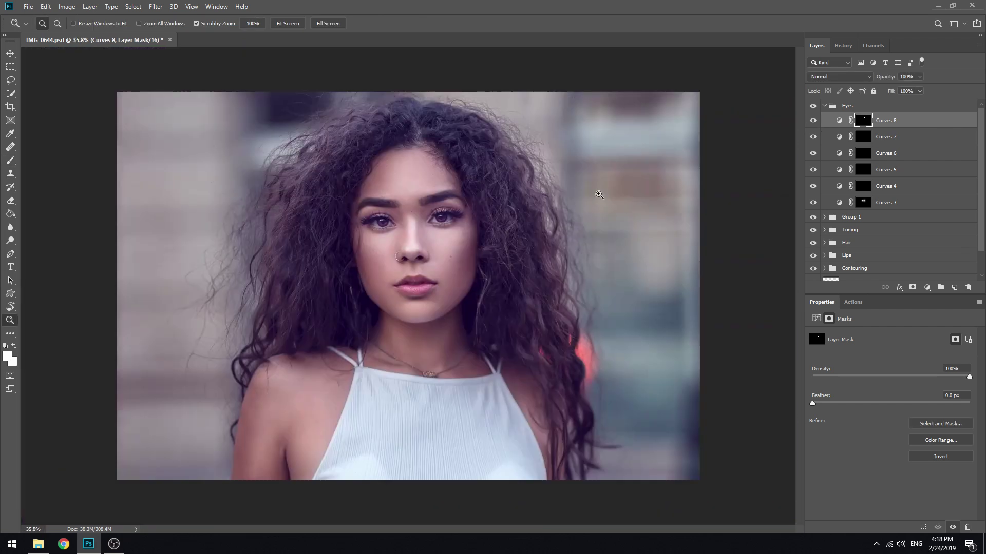
pyautogui.click(813, 121)
pyautogui.click(812, 121)
# - Reduce the Curves 8 layer opacity to 52% and check the eyebrow darkening with the layer hidden and shown
pyautogui.click(403, 201)
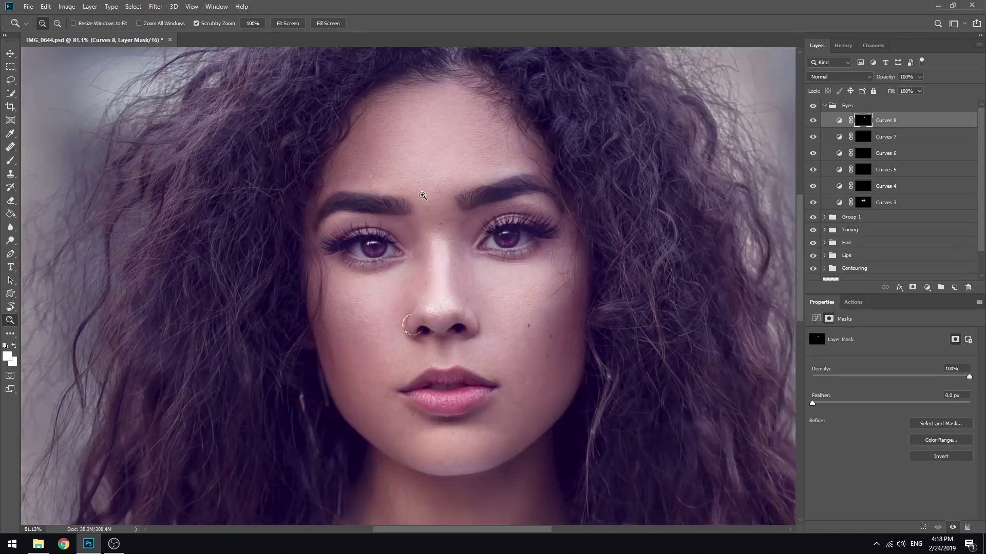
pyautogui.moveTo(885, 78); pyautogui.dragTo(878, 80)
pyautogui.click(812, 121)
pyautogui.click(813, 122)
pyautogui.click(286, 24)
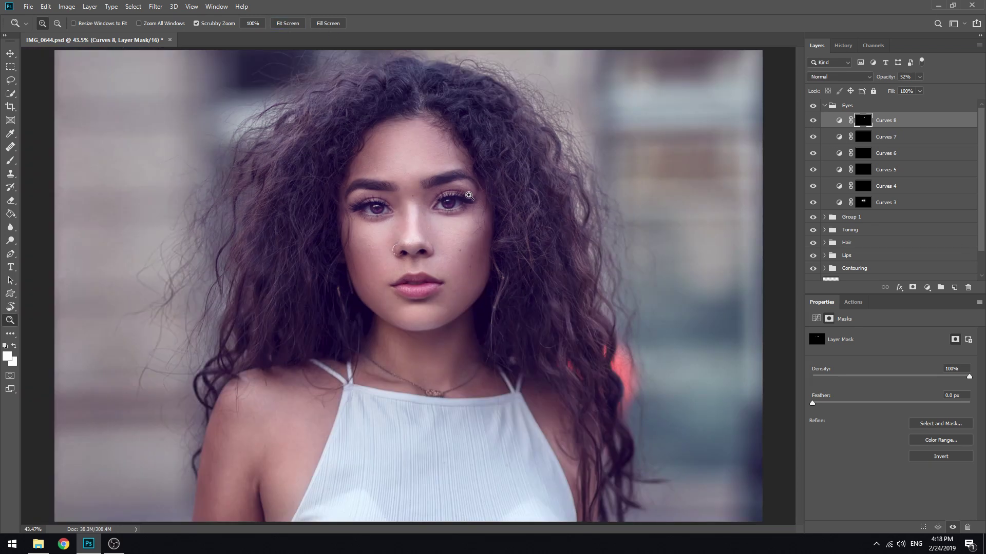
# - Add a Curves adjustment layer above Curves 8, darken its midpoint from input 129 to output 109, and invert its mask to black
pyautogui.moveTo(417, 193); pyautogui.dragTo(488, 213)
pyautogui.moveTo(391, 249); pyautogui.dragTo(398, 269)
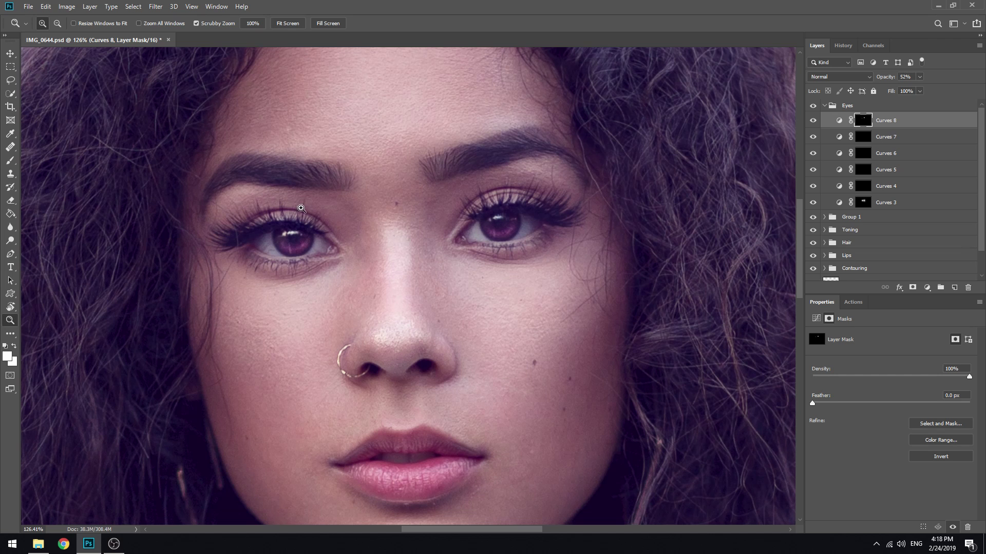
pyautogui.click(927, 288)
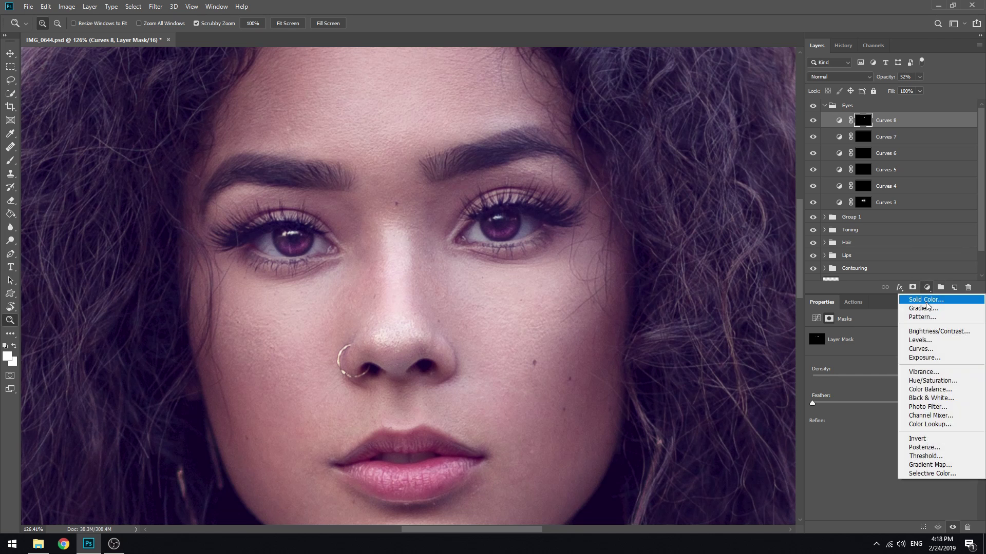
pyautogui.click(929, 351)
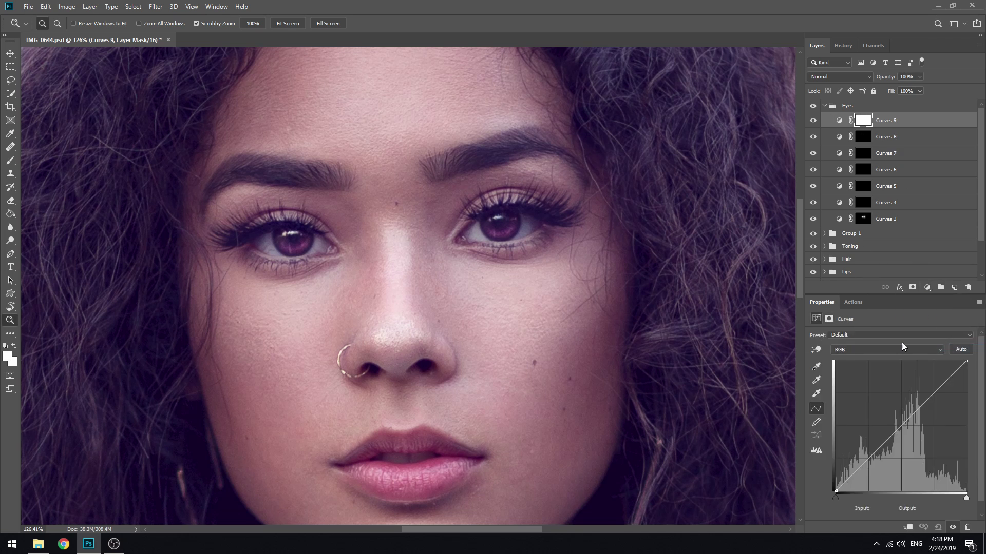
pyautogui.moveTo(901, 426); pyautogui.dragTo(902, 435)
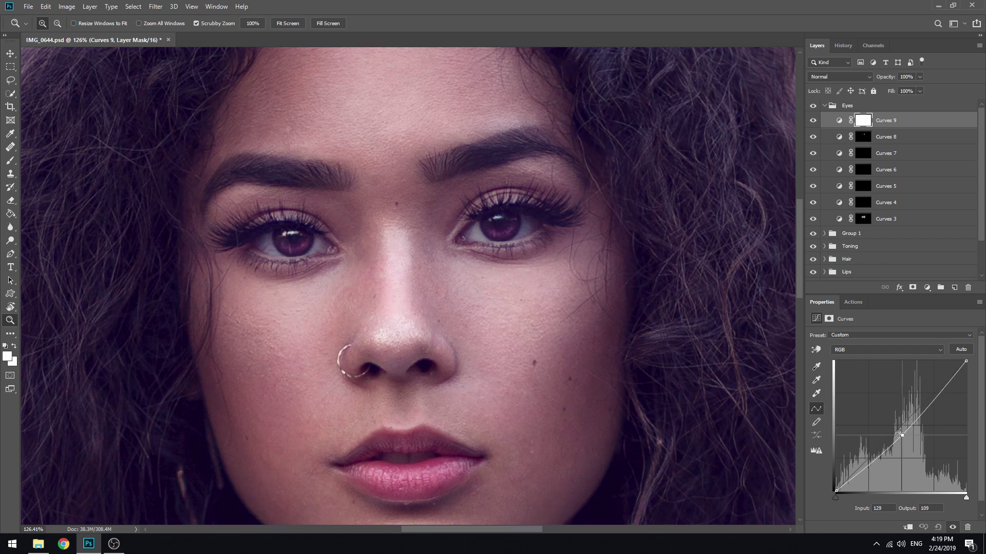
pyautogui.click(867, 122)
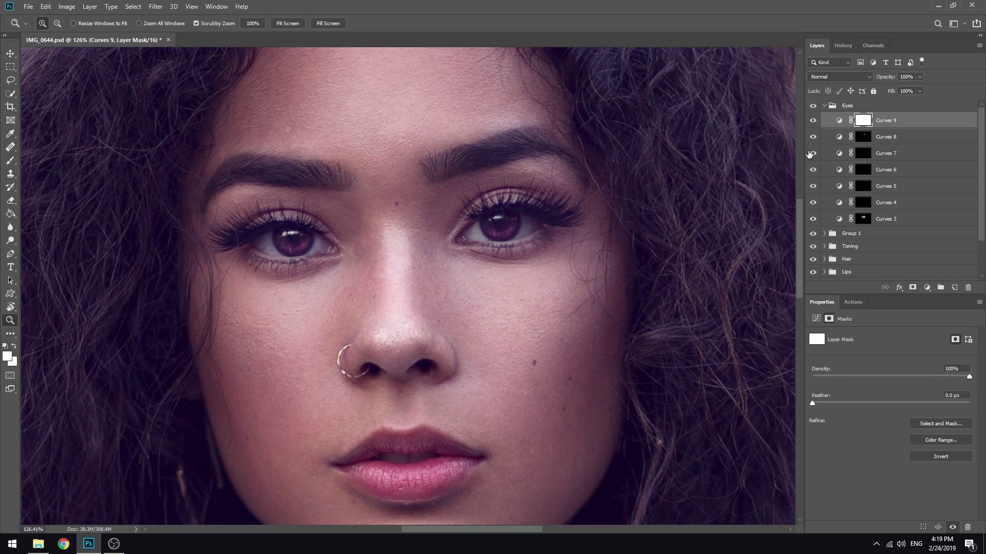
pyautogui.hotkey('ctrl', 'i')
# - Paint white around the eye on the image's left in the Curves 9 mask at 10% flow, varying the brush size up to 70
pyautogui.press('b')
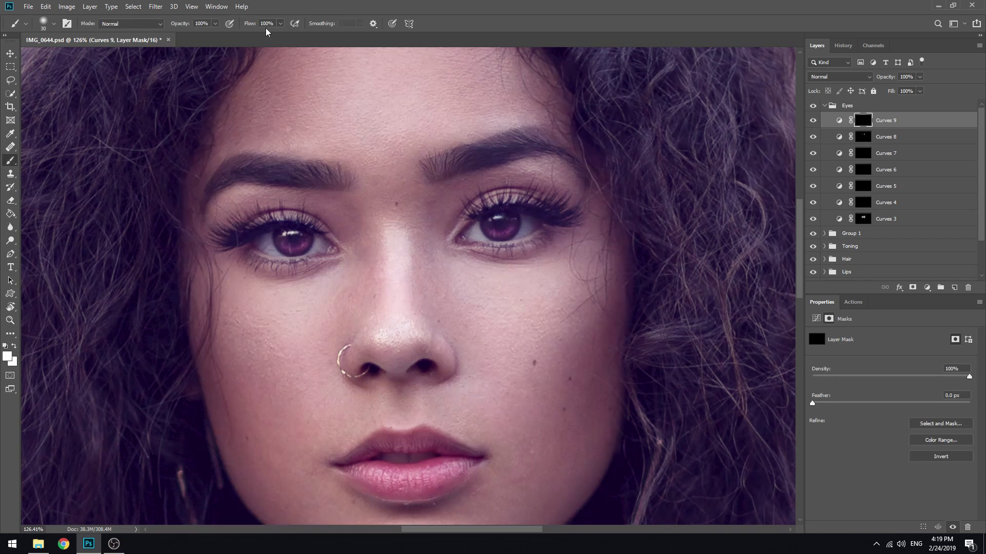
pyautogui.hotkey('shift', '1')
pyautogui.moveTo(266, 292); pyautogui.dragTo(371, 297)
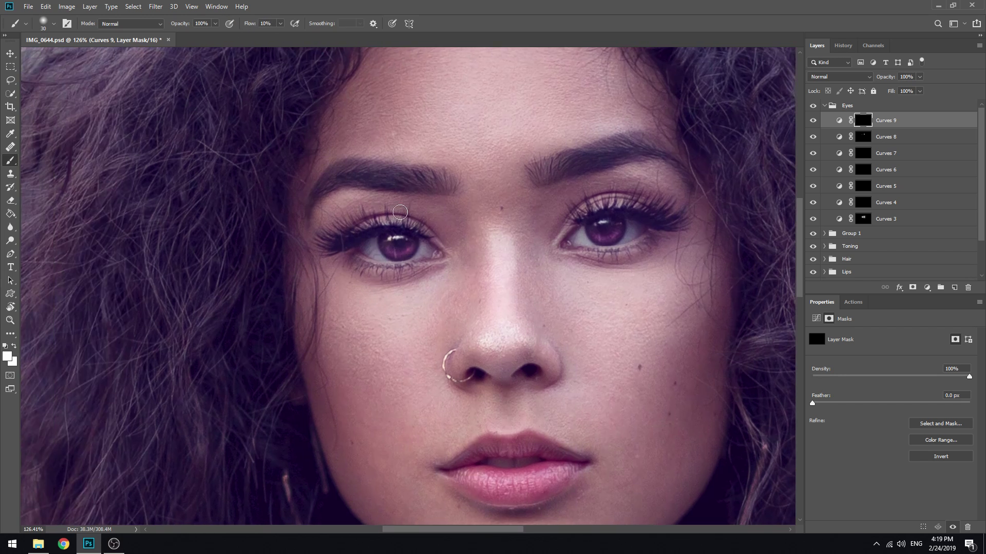
pyautogui.press(']')
pyautogui.press(']')
pyautogui.press(']')
pyautogui.press('[')
pyautogui.press('[')
pyautogui.click(438, 260)
pyautogui.press('[')
pyautogui.press('[')
pyautogui.press('[')
pyautogui.press('[')
pyautogui.press(']')
pyautogui.press(']')
pyautogui.press(']')
pyautogui.press(']')
pyautogui.press(']')
pyautogui.press(']')
pyautogui.press(']')
pyautogui.press(']')
# - Compare the shading around both eyes with Curves 9 hidden and shown
pyautogui.click(812, 121)
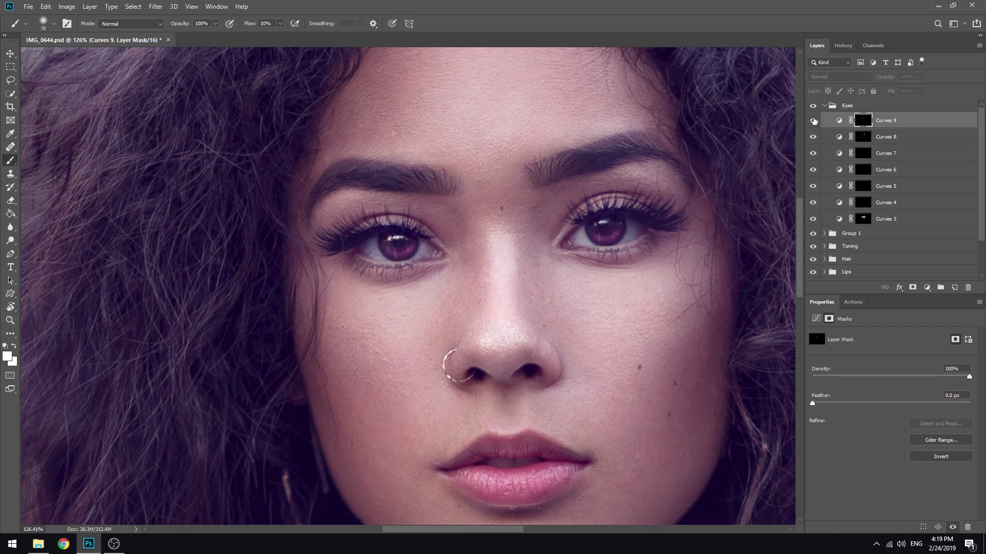
pyautogui.click(812, 120)
pyautogui.hscroll(2, 487, 229)
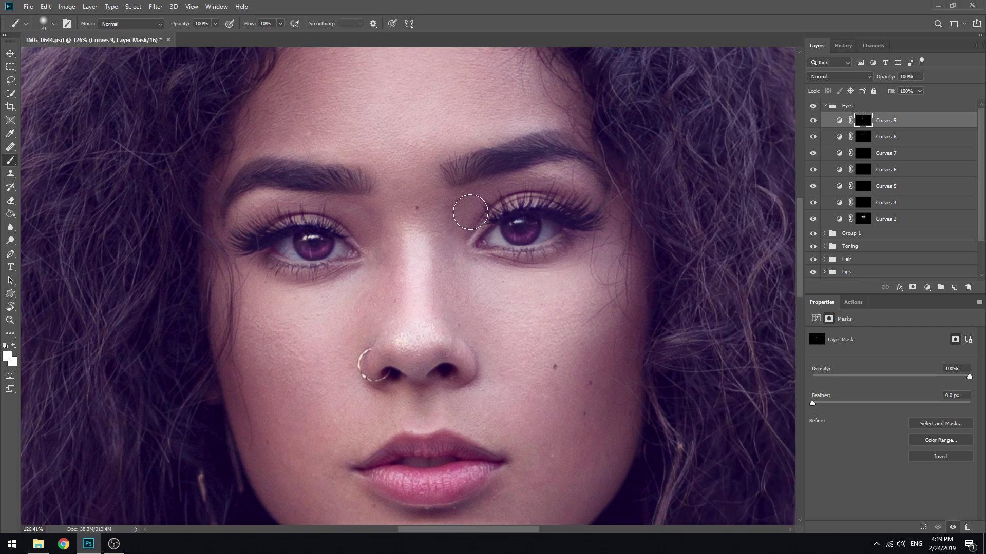
pyautogui.click(813, 120)
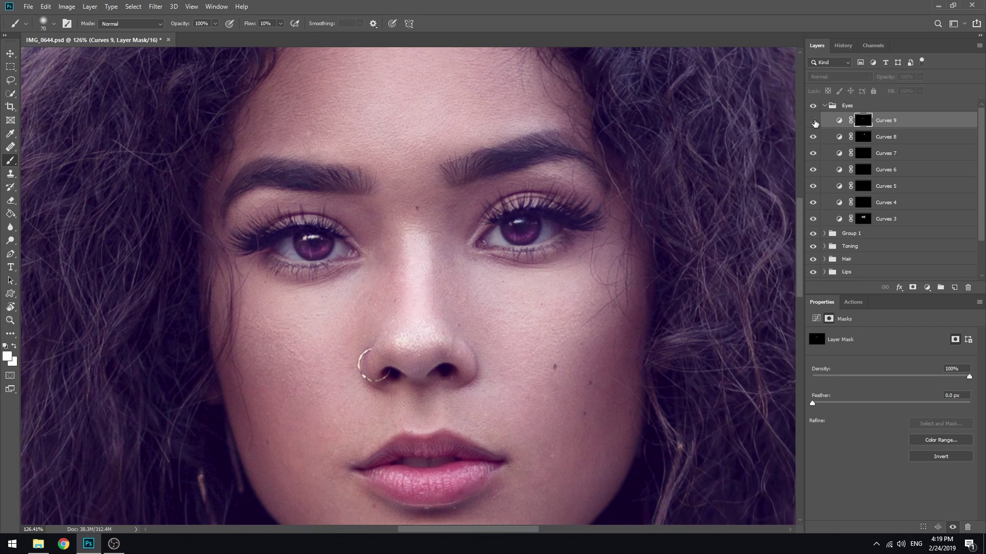
pyautogui.click(814, 121)
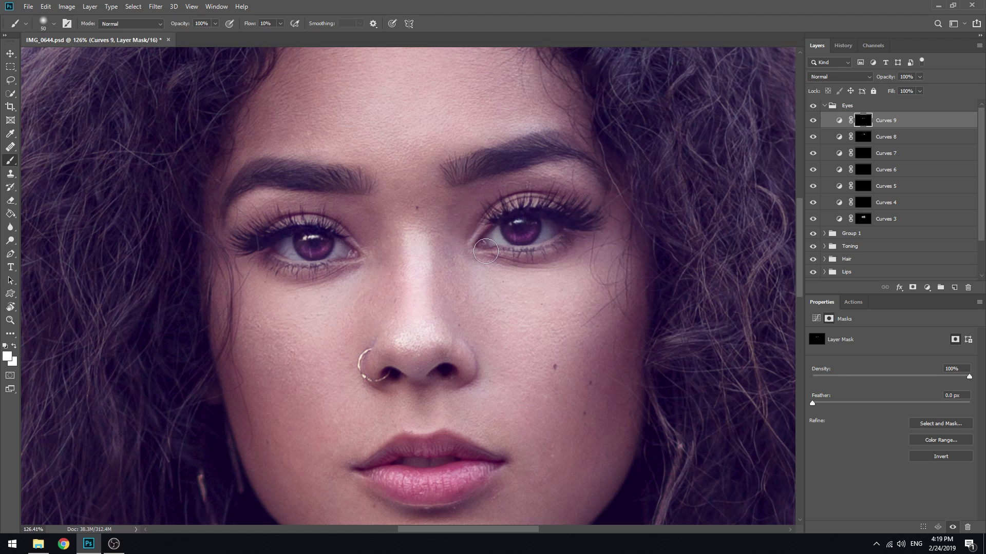
# - Refine the shading around the eye on the image's right in the Curves 9 mask with progressively smaller brushes
pyautogui.press(']')
pyautogui.press('[')
pyautogui.press('[')
pyautogui.press('[')
pyautogui.press('[')
pyautogui.press('[')
pyautogui.press('[')
pyautogui.press('[')
pyautogui.press('z')
pyautogui.click(287, 23)
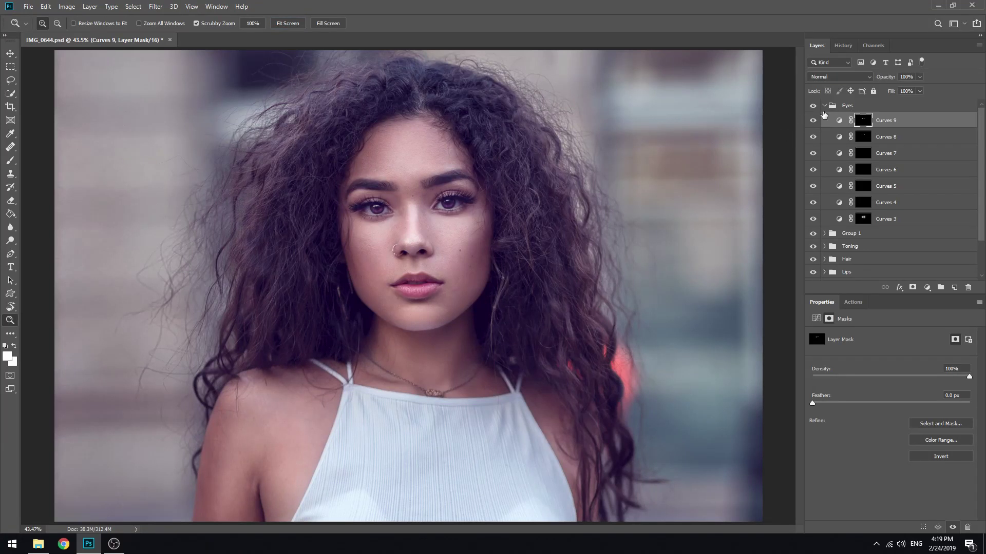
# - Add a Curves adjustment layer above Curves 9, darken its midpoint from input 126 to output 108, and invert its mask to black
pyautogui.click(927, 287)
pyautogui.click(921, 348)
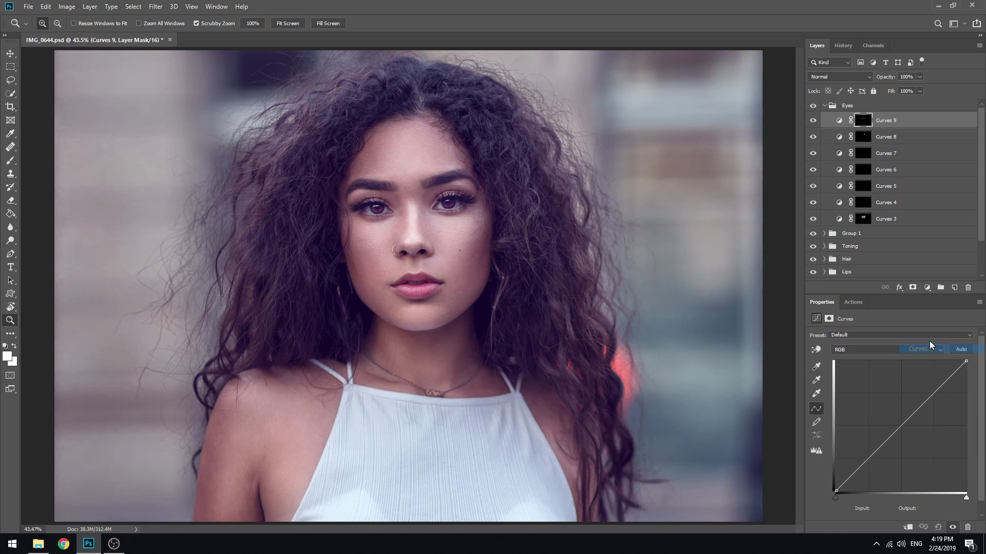
pyautogui.scroll(3, 441, 209)
pyautogui.scroll(3, 441, 210)
pyautogui.moveTo(433, 205); pyautogui.dragTo(418, 235)
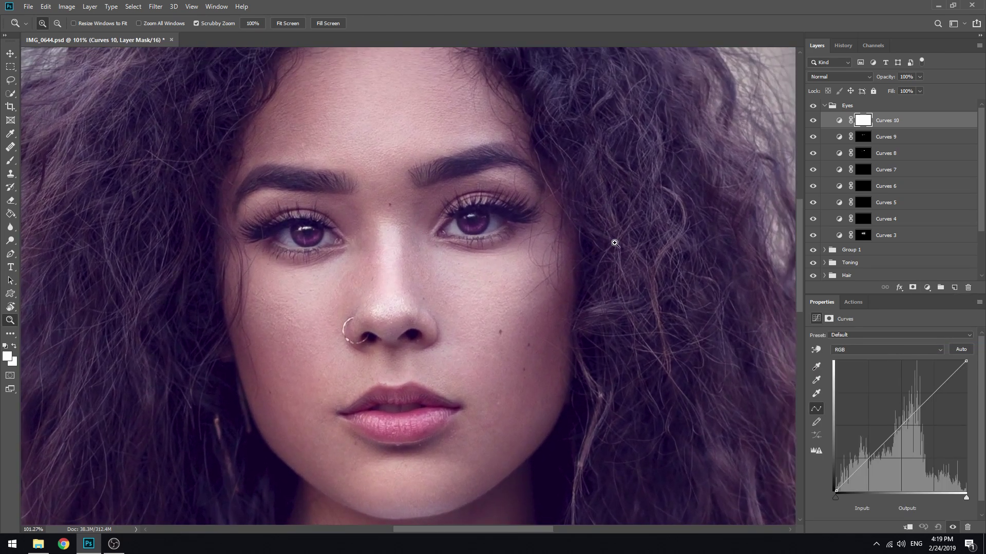
pyautogui.moveTo(908, 429); pyautogui.dragTo(908, 447)
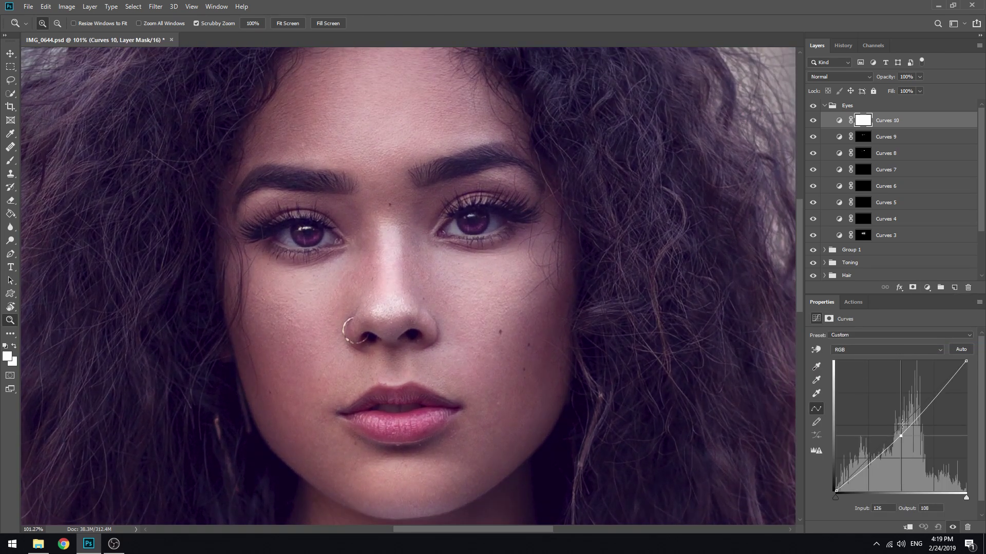
pyautogui.click(862, 120)
pyautogui.hotkey('ctrl', 'i')
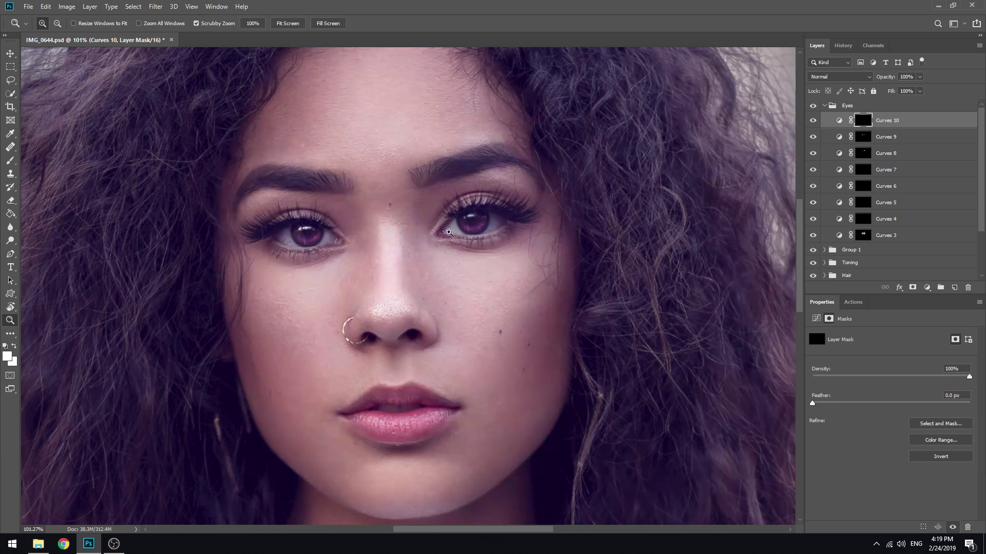
# - Paint white along the lower lash lines of both eyes in the Curves 10 mask with a small brush at 100% flow
pyautogui.scroll(8, 305, 251)
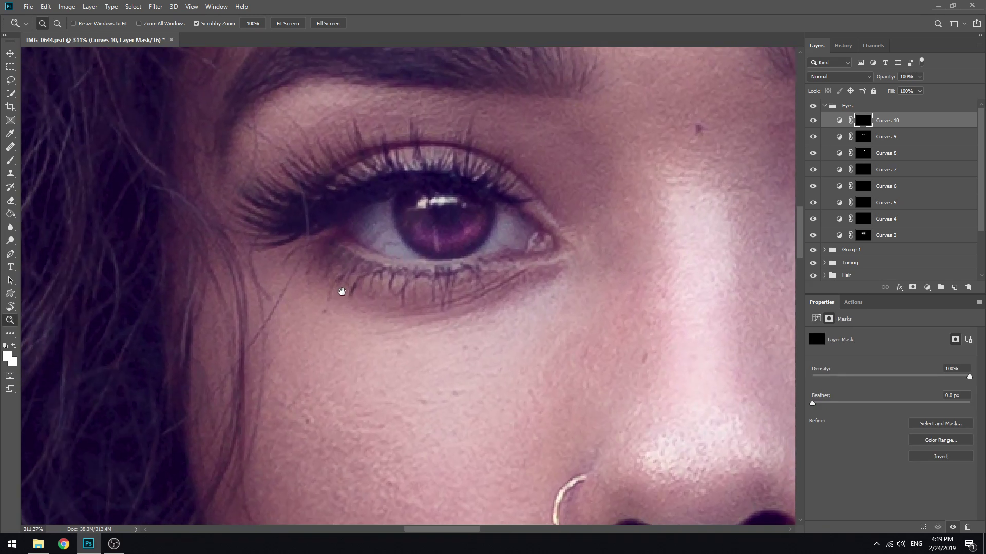
pyautogui.press('b')
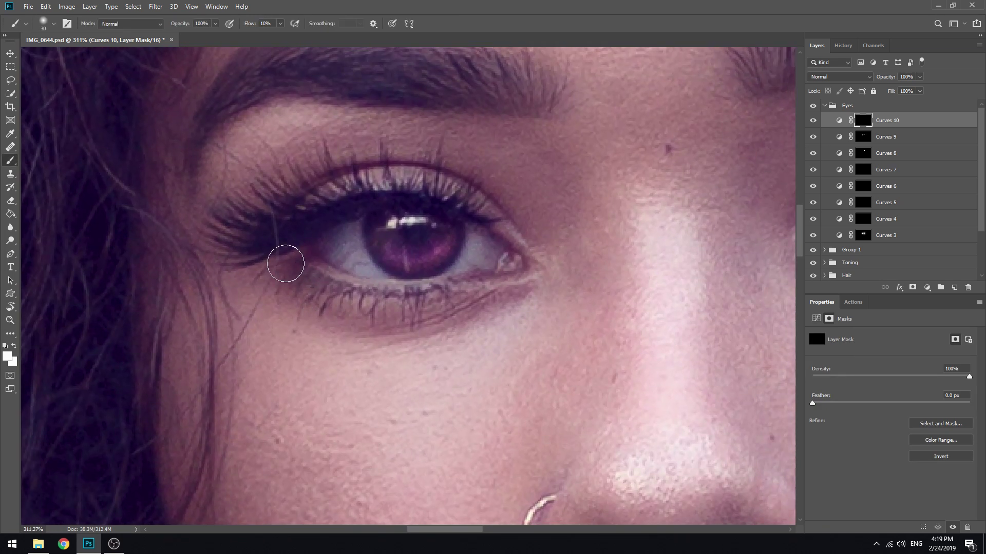
pyautogui.press('[')
pyautogui.press('[')
pyautogui.press('[')
pyautogui.hotkey('shift', '0')
pyautogui.moveTo(479, 277)
pyautogui.mouseDown()
pyautogui.moveTo(391, 296)
pyautogui.moveTo(313, 275)
pyautogui.mouseUp()
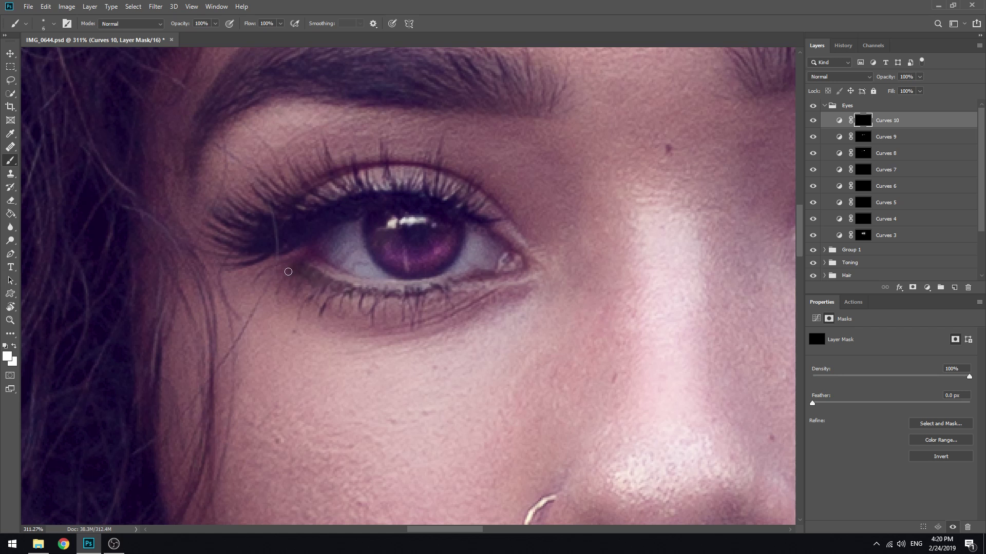
pyautogui.moveTo(719, 279); pyautogui.dragTo(177, 297)
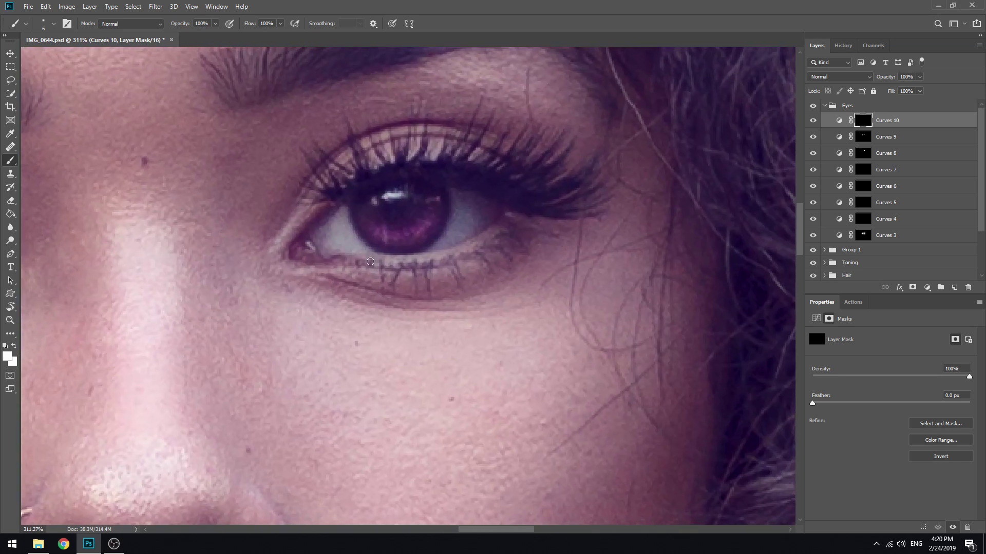
pyautogui.moveTo(340, 264)
pyautogui.mouseDown()
pyautogui.moveTo(437, 259)
pyautogui.moveTo(529, 229)
pyautogui.mouseUp()
# - Check the lash-line darkening against the whole portrait and lower the Curves 10 opacity to 47%
pyautogui.press('z')
pyautogui.moveTo(366, 298); pyautogui.dragTo(333, 290)
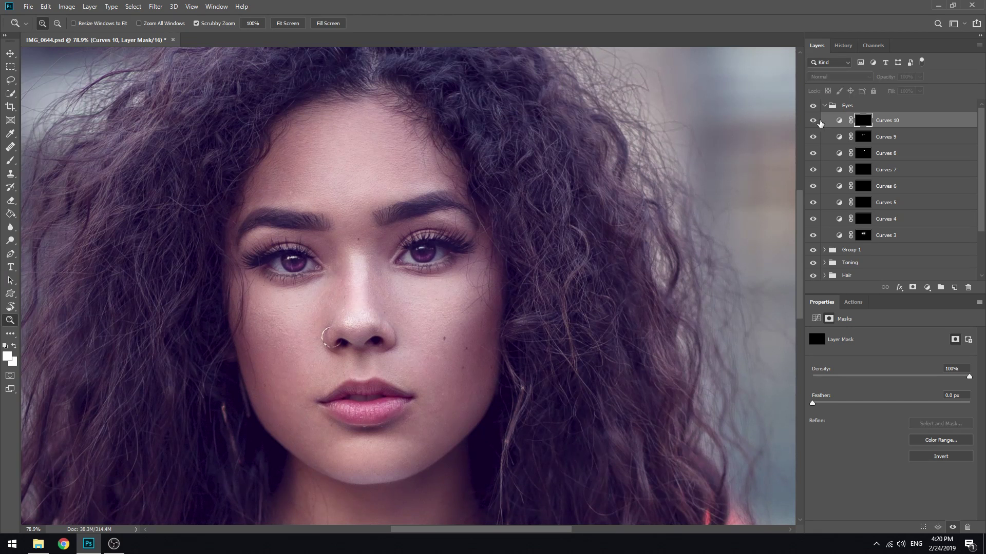
pyautogui.click(288, 23)
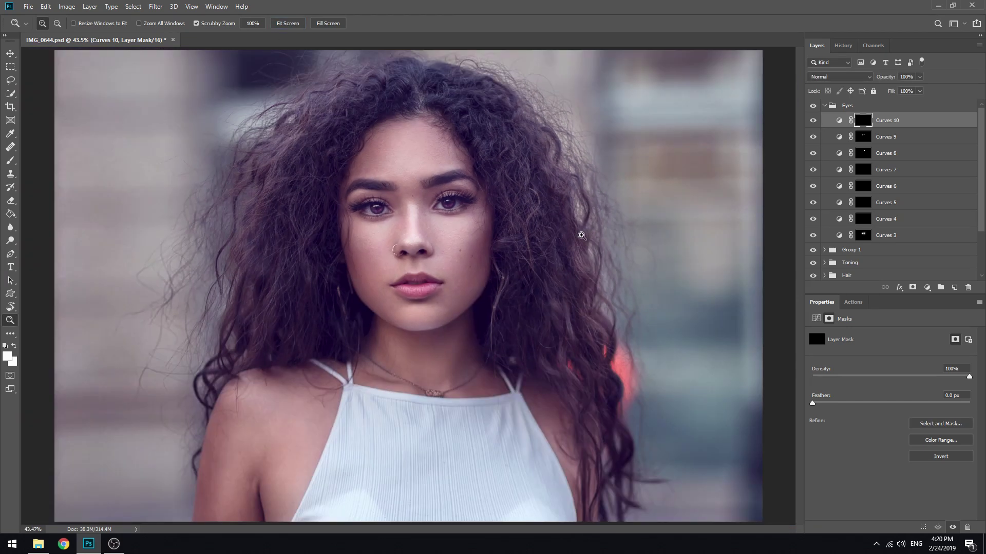
pyautogui.moveTo(384, 216); pyautogui.dragTo(575, 183)
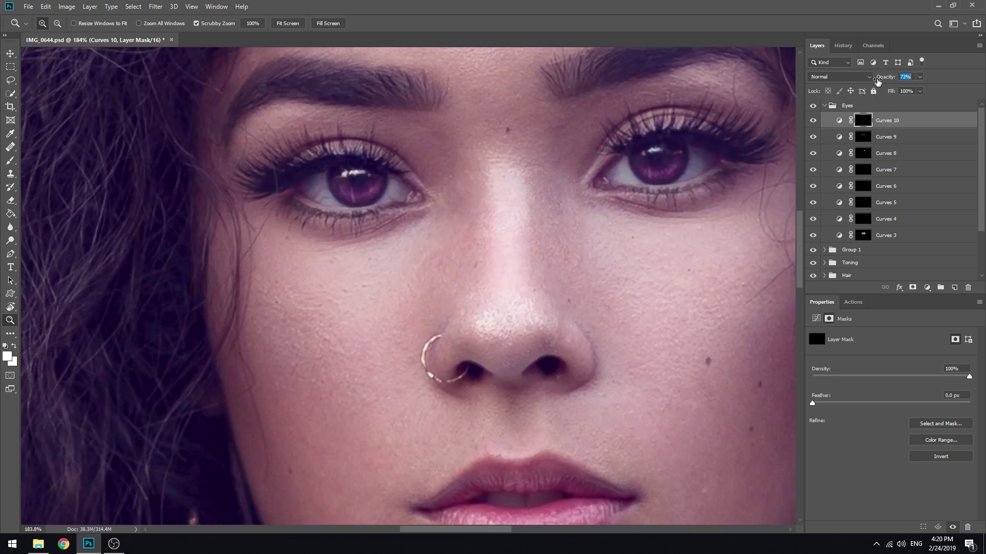
pyautogui.moveTo(875, 81); pyautogui.dragTo(887, 79)
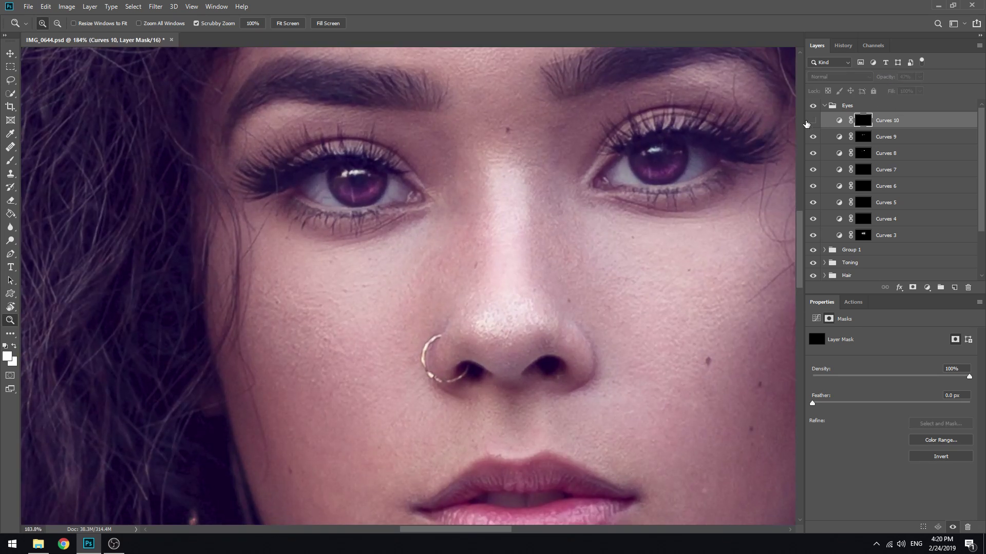
# - Paint white over the individual lashes of both eyes in the Curves 10 mask with a 2 to 3 px brush
pyautogui.moveTo(295, 231); pyautogui.dragTo(393, 273)
pyautogui.moveTo(428, 276); pyautogui.dragTo(517, 248)
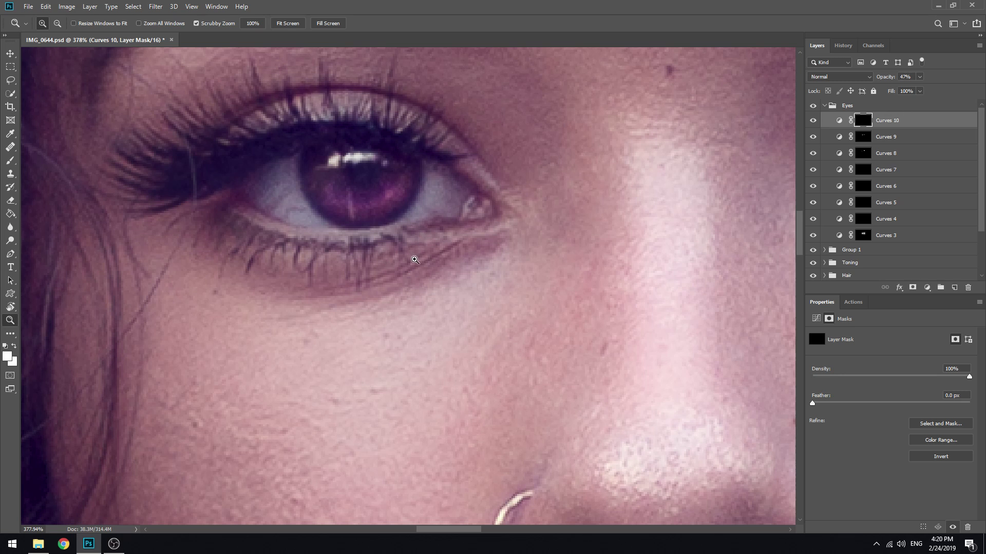
pyautogui.press('b')
pyautogui.press('[')
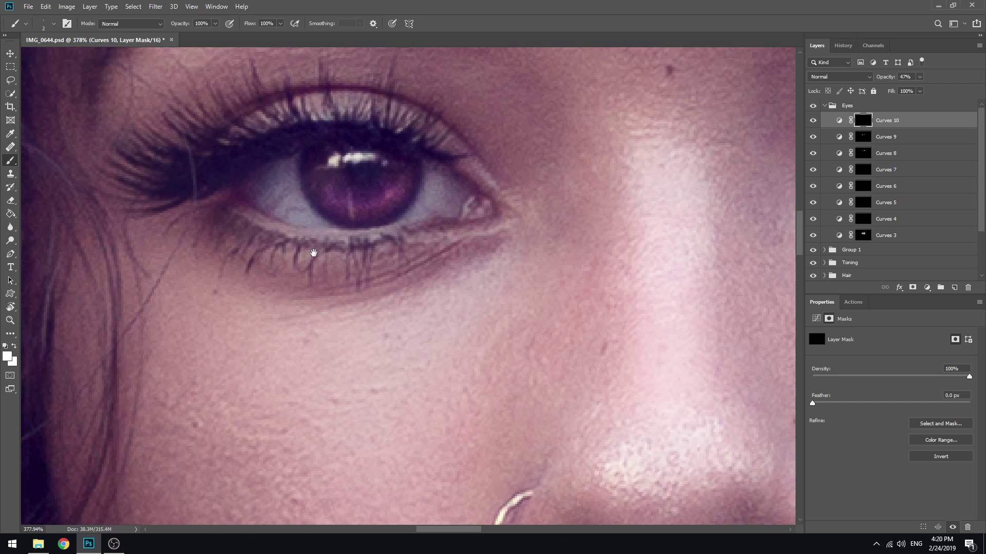
pyautogui.moveTo(313, 253); pyautogui.dragTo(441, 250)
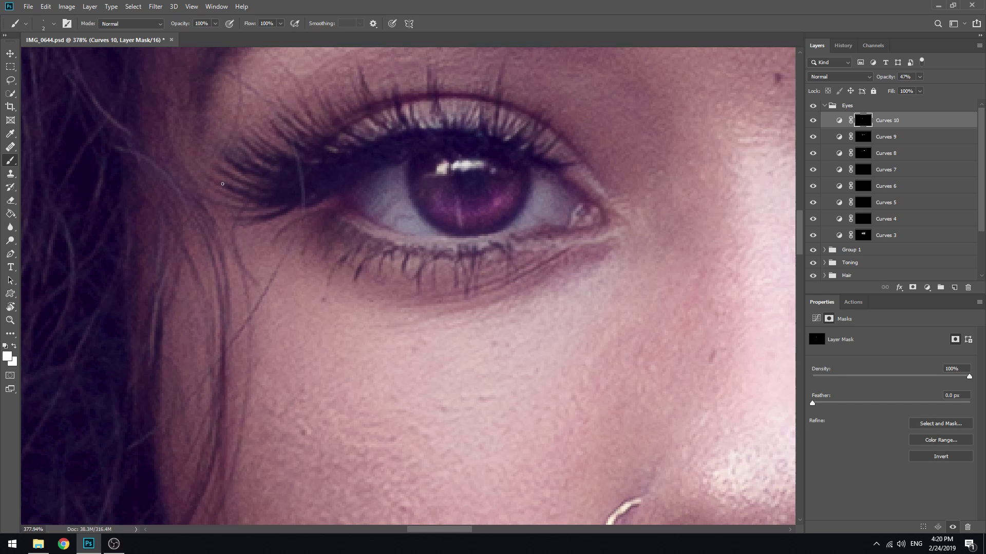
pyautogui.moveTo(525, 142); pyautogui.dragTo(344, 173)
pyautogui.moveTo(695, 191); pyautogui.dragTo(185, 252)
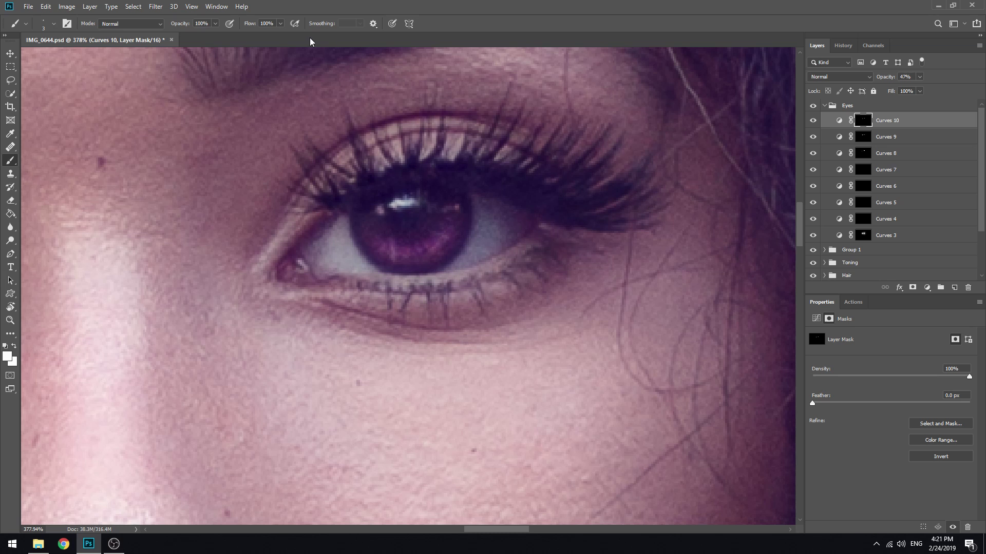
# - Compare the lashes with Curves 10 hidden and shown, in the whole portrait and close up on the eye on the image's left
pyautogui.press('z')
pyautogui.moveTo(397, 179); pyautogui.dragTo(447, 175)
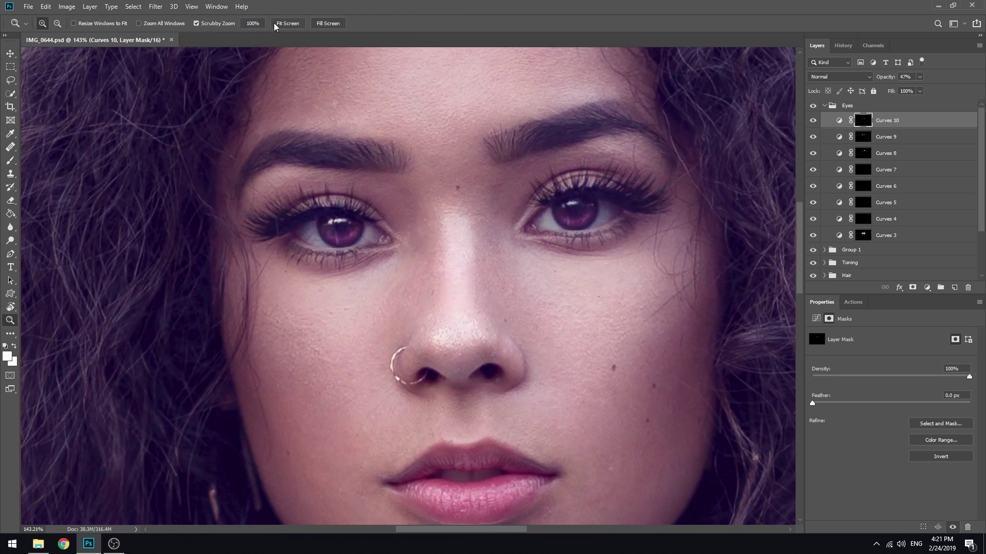
pyautogui.click(287, 24)
pyautogui.click(812, 121)
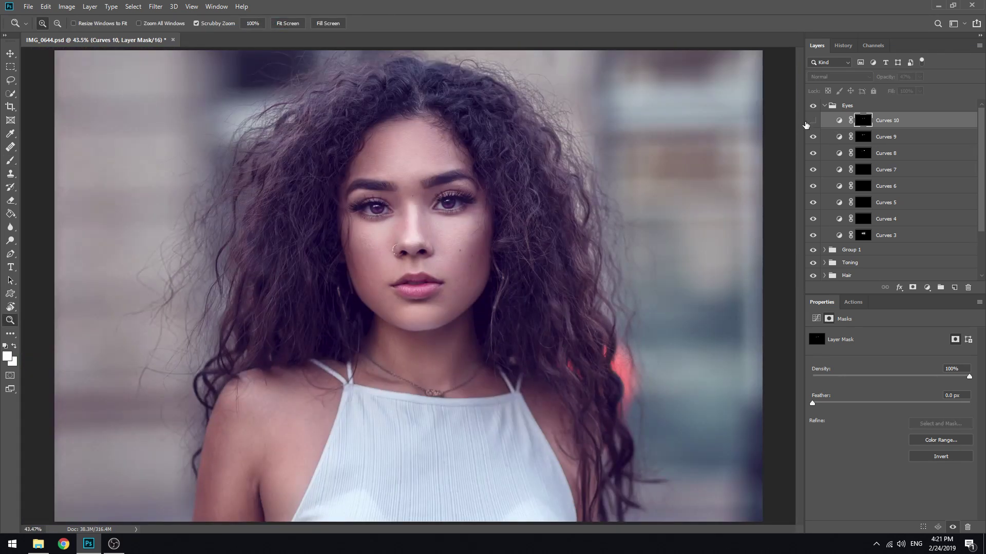
pyautogui.click(812, 120)
pyautogui.moveTo(311, 200); pyautogui.dragTo(412, 184)
pyautogui.moveTo(623, 238); pyautogui.dragTo(385, 200)
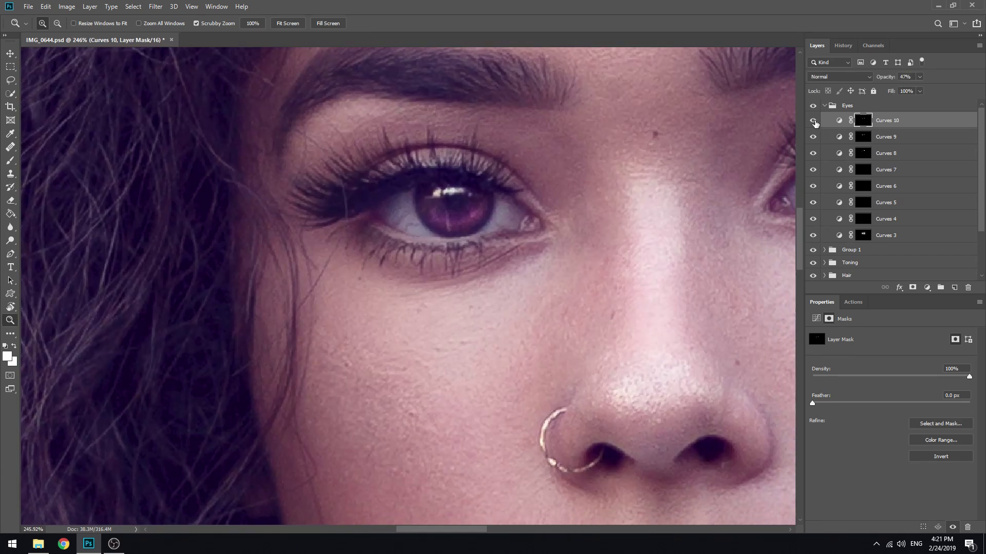
pyautogui.click(303, 47)
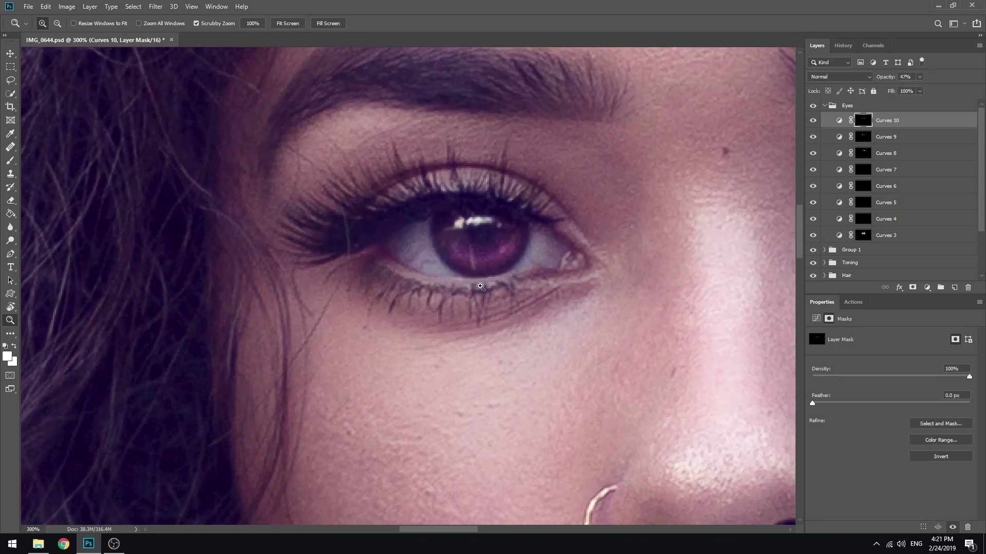
pyautogui.moveTo(480, 286); pyautogui.dragTo(500, 286)
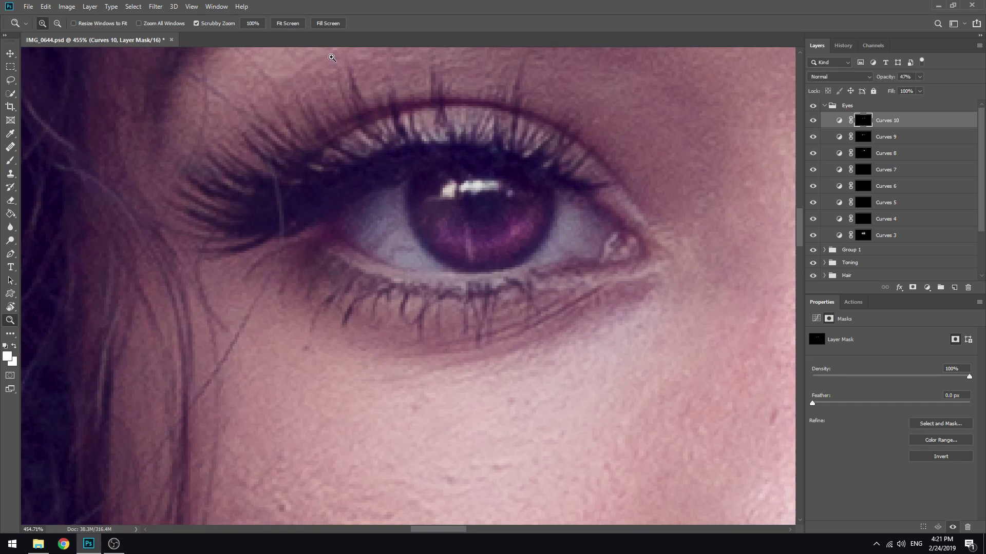
pyautogui.click(287, 24)
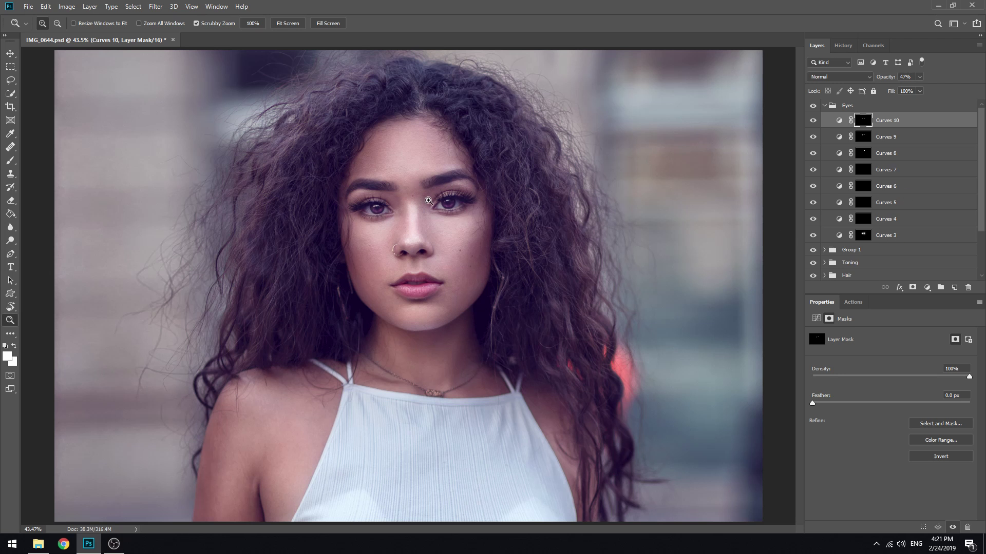
# - Add a Curves adjustment layer above Curves 10, brighten its midpoint from input 127 to output 147, and invert its mask to black
pyautogui.moveTo(439, 205); pyautogui.dragTo(485, 210)
pyautogui.click(927, 287)
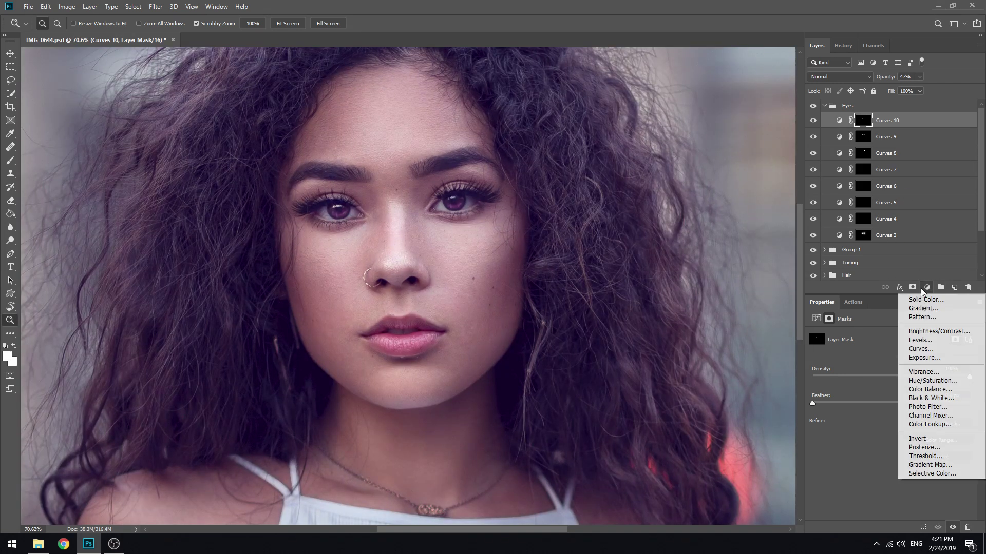
pyautogui.click(920, 349)
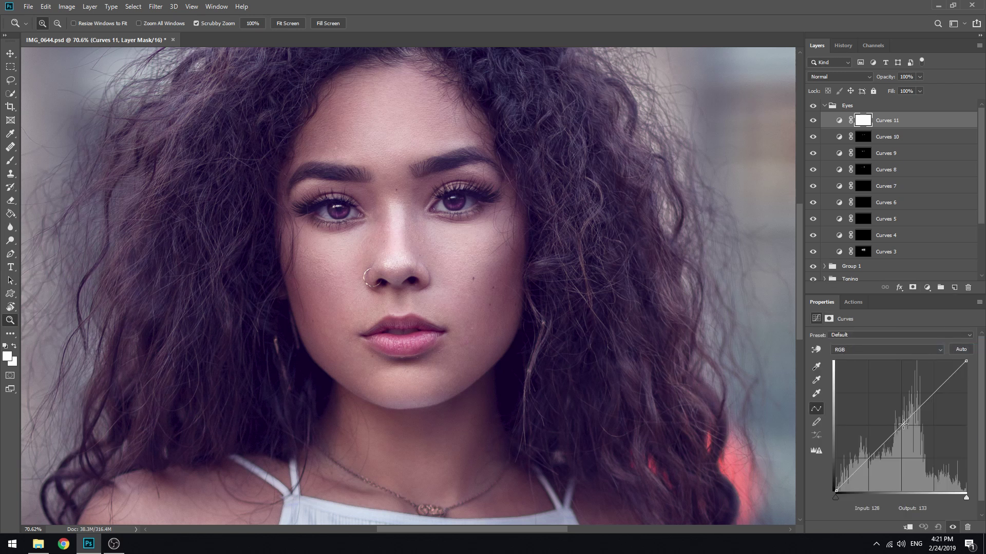
pyautogui.moveTo(901, 426); pyautogui.dragTo(901, 416)
pyautogui.hotkey('ctrl', 'i')
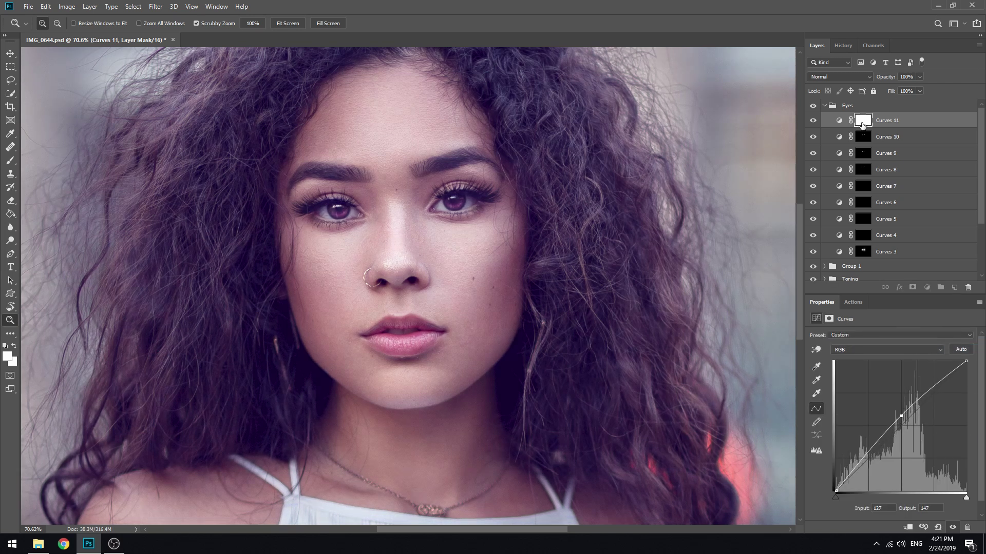
# - Paint white around the eyes and brows in the Curves 11 mask at 10% flow with a size 50 soft brush
pyautogui.press('b')
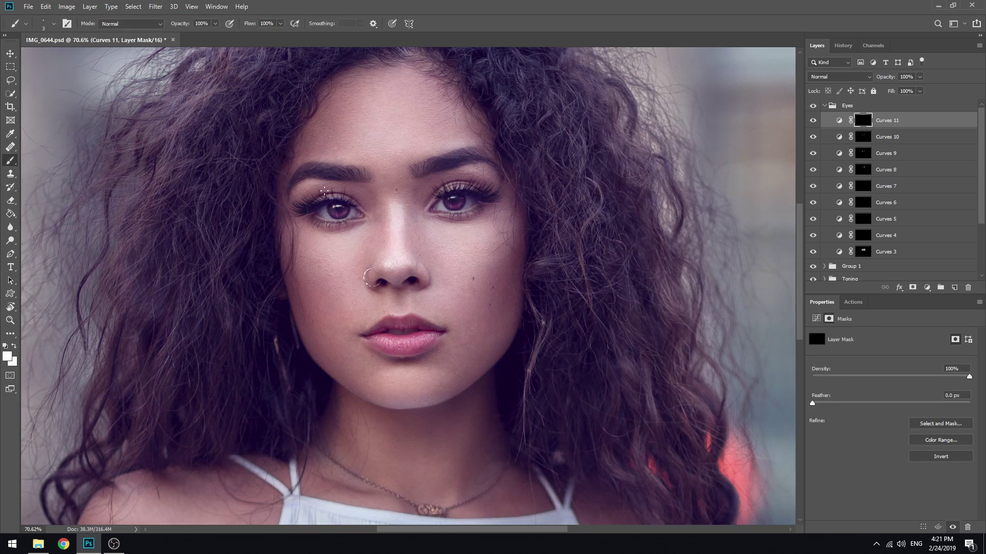
pyautogui.press(']')
pyautogui.press(']')
pyautogui.press(']')
pyautogui.press(']')
pyautogui.press(']')
pyautogui.press(']')
pyautogui.press(']')
pyautogui.press(']')
pyautogui.press(']')
pyautogui.press(']')
pyautogui.press(']')
pyautogui.press(']')
pyautogui.press(']')
pyautogui.press(']')
pyautogui.press(']')
pyautogui.press('[')
pyautogui.press('[')
pyautogui.press('[')
pyautogui.press('[')
pyautogui.press(']')
pyautogui.click(309, 204)
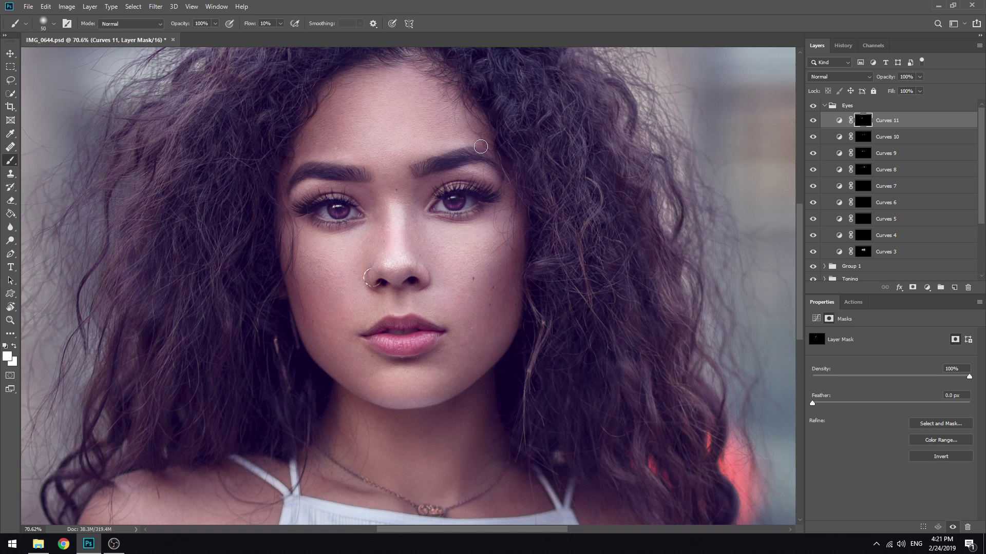
# - Compare the portrait with Curves 11 hidden and shown, and check the whole image
pyautogui.click(813, 120)
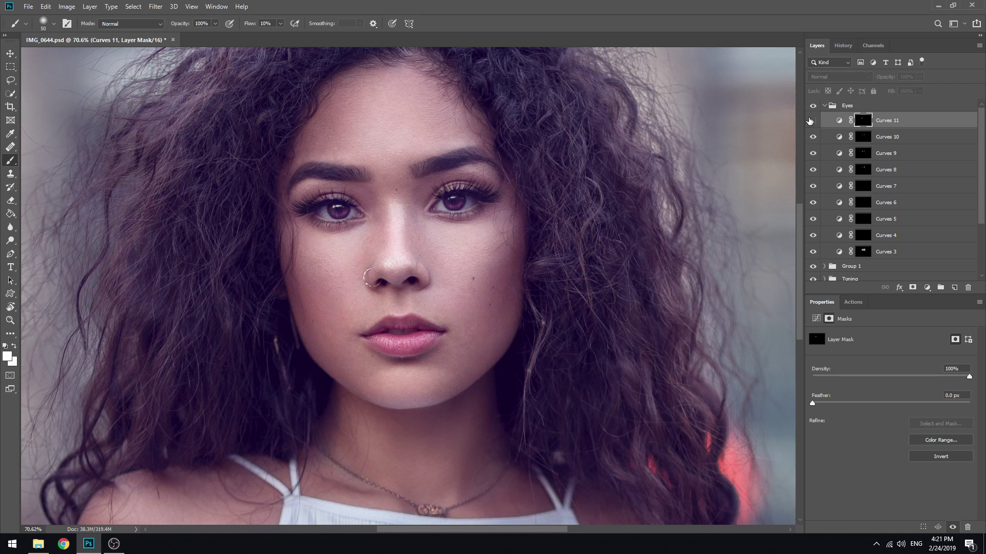
pyautogui.click(813, 120)
pyautogui.press('z')
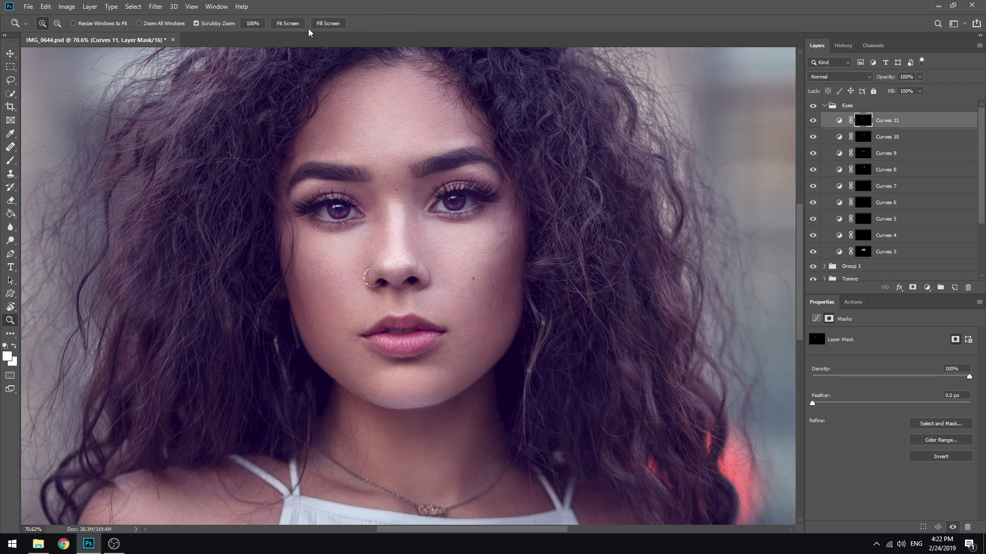
pyautogui.click(287, 24)
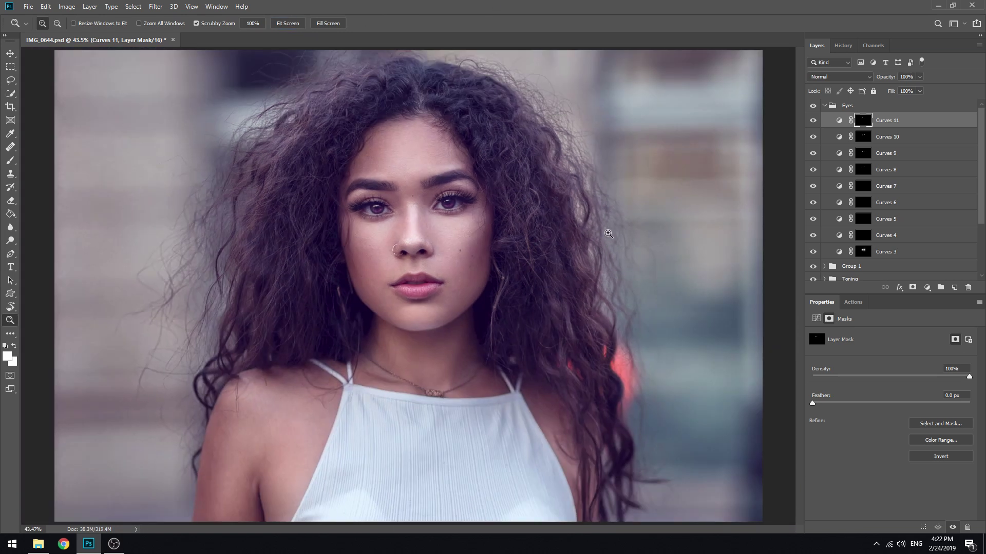
# - Add a Curves adjustment layer above Curves 11, darken its midtones, and invert its mask to black
pyautogui.moveTo(413, 213); pyautogui.dragTo(486, 223)
pyautogui.keyDown('alt'); pyautogui.click(487, 224); pyautogui.keyUp('alt')
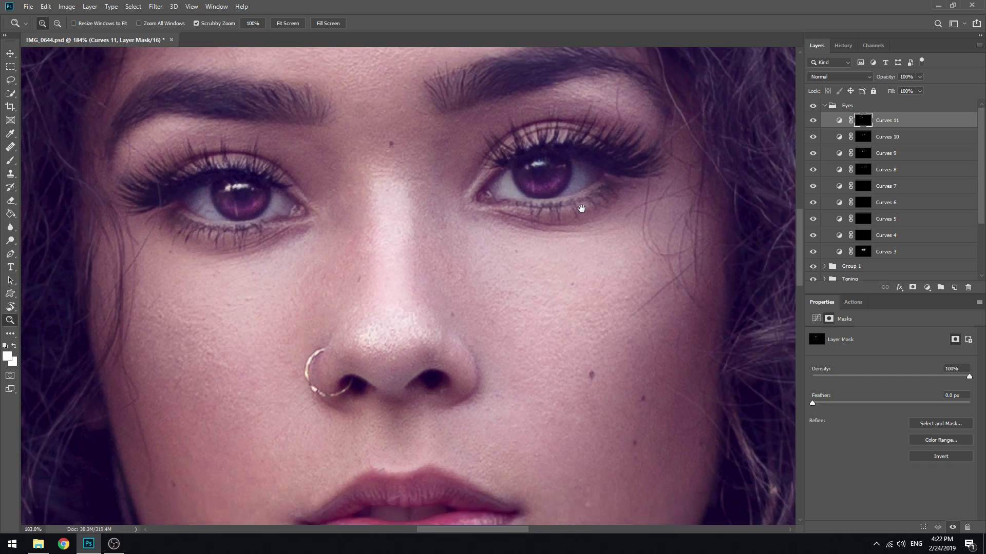
pyautogui.moveTo(577, 210); pyautogui.dragTo(534, 245)
pyautogui.click(927, 289)
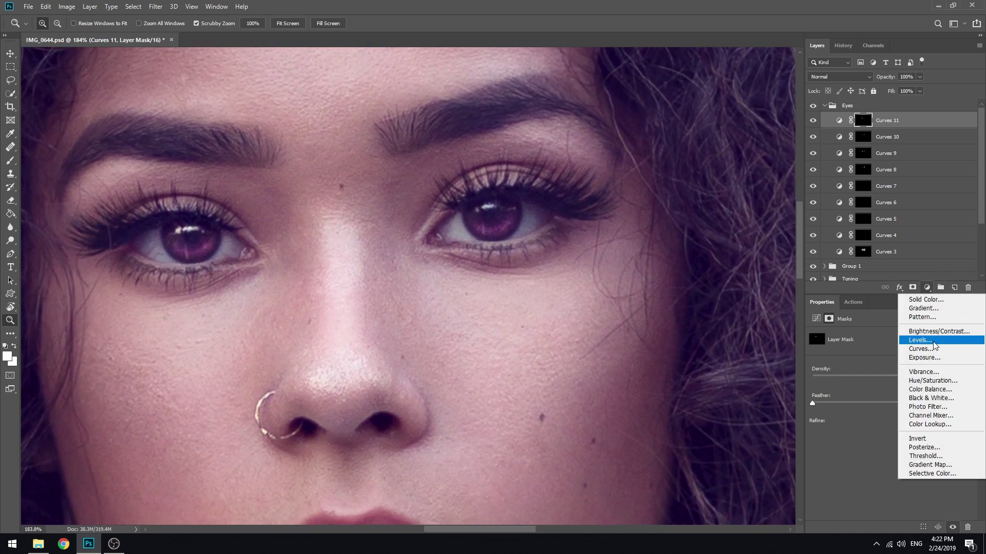
pyautogui.click(929, 347)
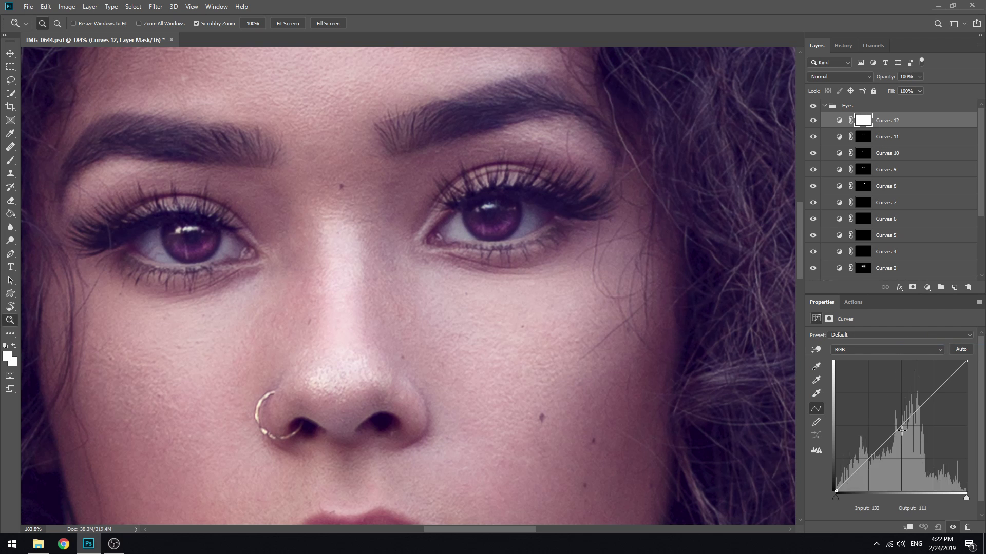
pyautogui.click(863, 126)
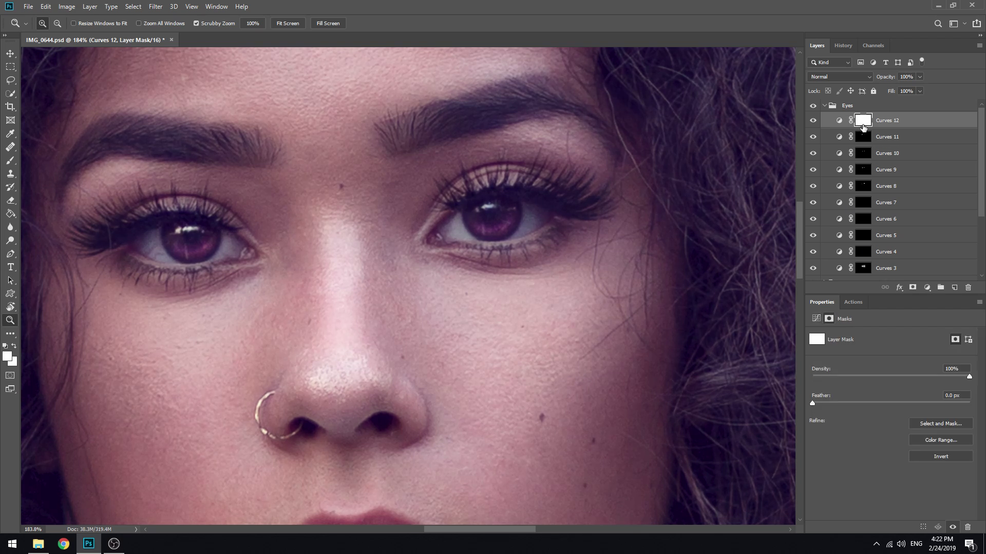
pyautogui.hotkey('ctrl', 'i')
# - Paint white over the dark details of both eyes in the Curves 12 mask with a small brush at 10% flow
pyautogui.moveTo(504, 223)
pyautogui.mouseDown()
pyautogui.moveTo(545, 225)
pyautogui.moveTo(536, 225)
pyautogui.mouseUp()
pyautogui.press('b')
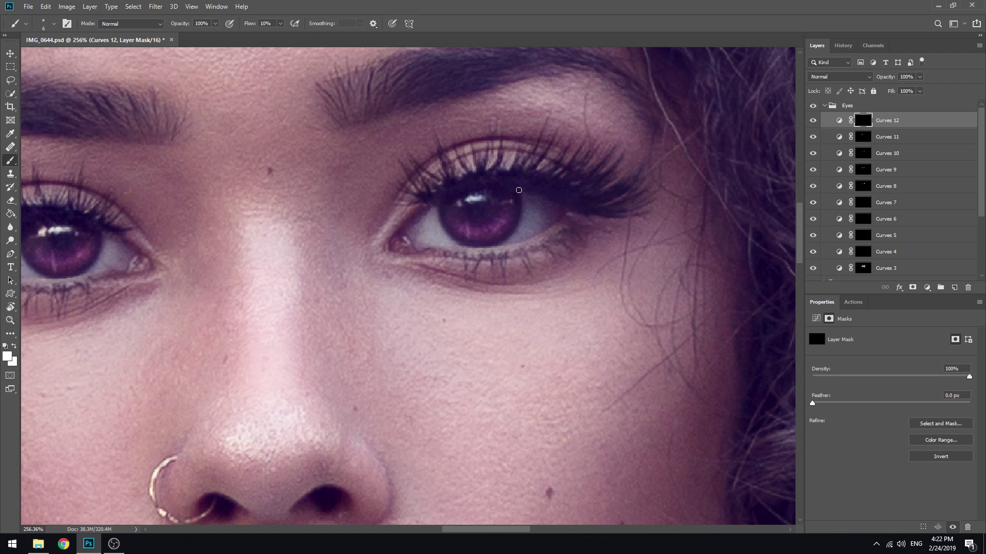
pyautogui.moveTo(178, 253); pyautogui.dragTo(450, 225)
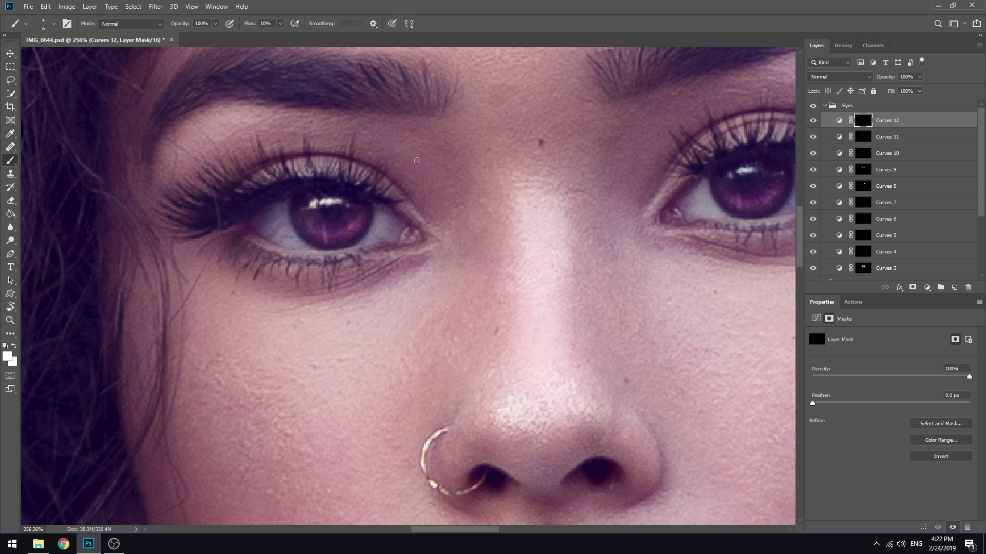
# - Compare the eyes with Curves 12 hidden and shown, and check the whole image
pyautogui.click(813, 122)
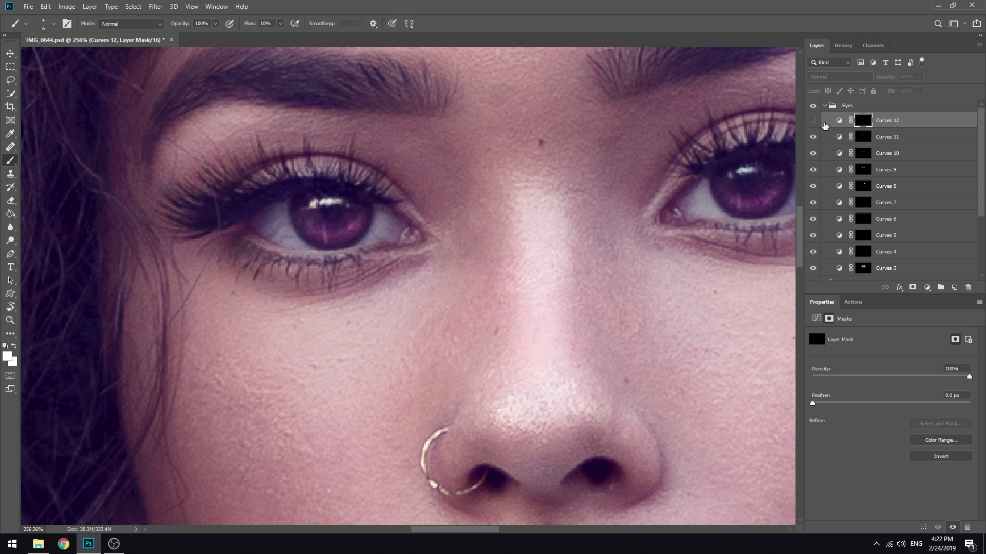
pyautogui.click(812, 120)
pyautogui.press('z')
pyautogui.moveTo(290, 230); pyautogui.dragTo(406, 233)
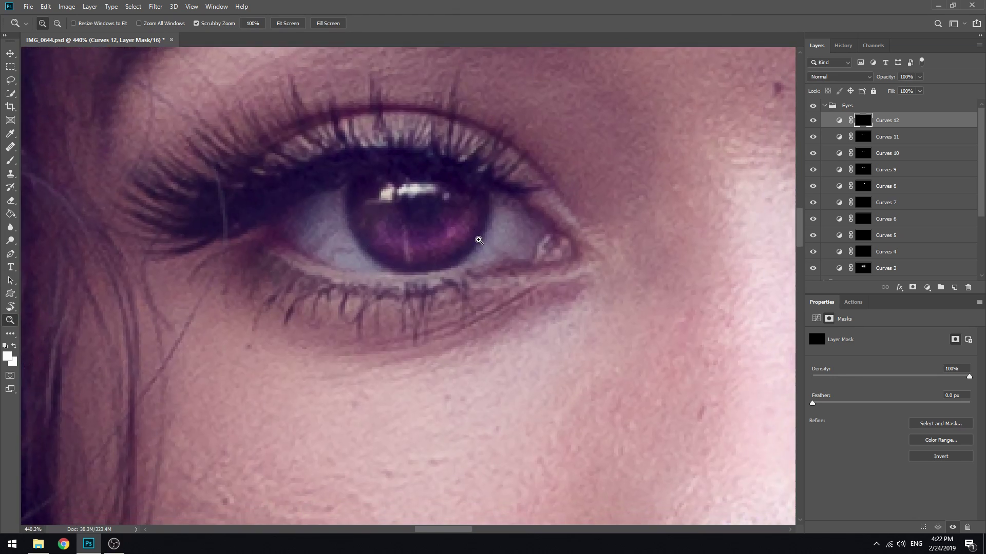
pyautogui.click(813, 120)
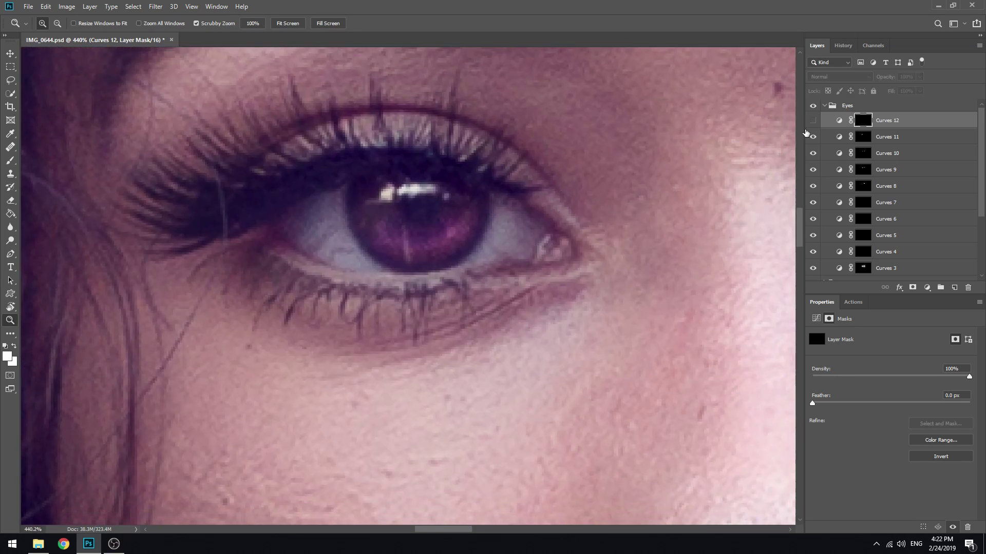
pyautogui.click(813, 120)
pyautogui.click(289, 24)
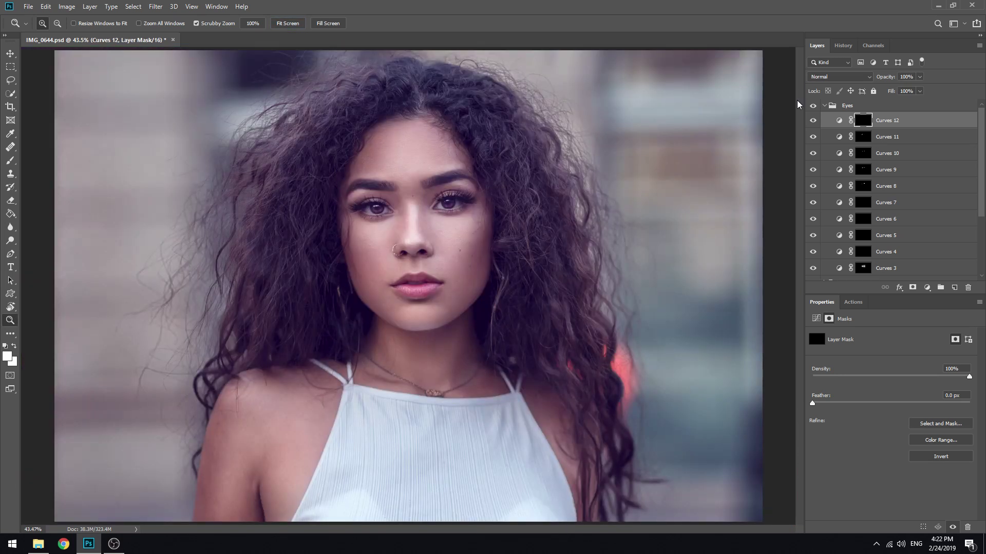
# - Collapse the Eyes group and compare the portrait with the group hidden and shown
pyautogui.click(825, 105)
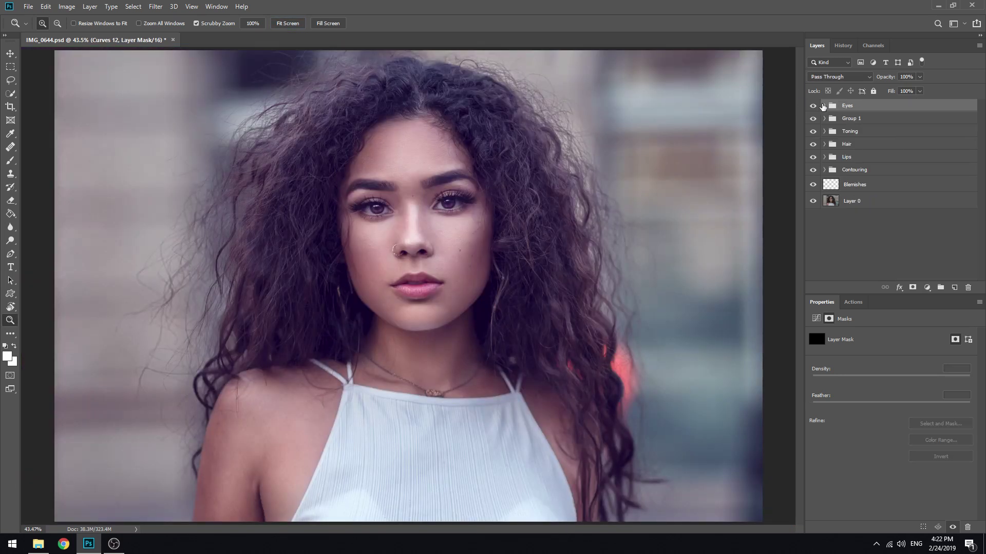
pyautogui.click(825, 105)
pyautogui.click(853, 107)
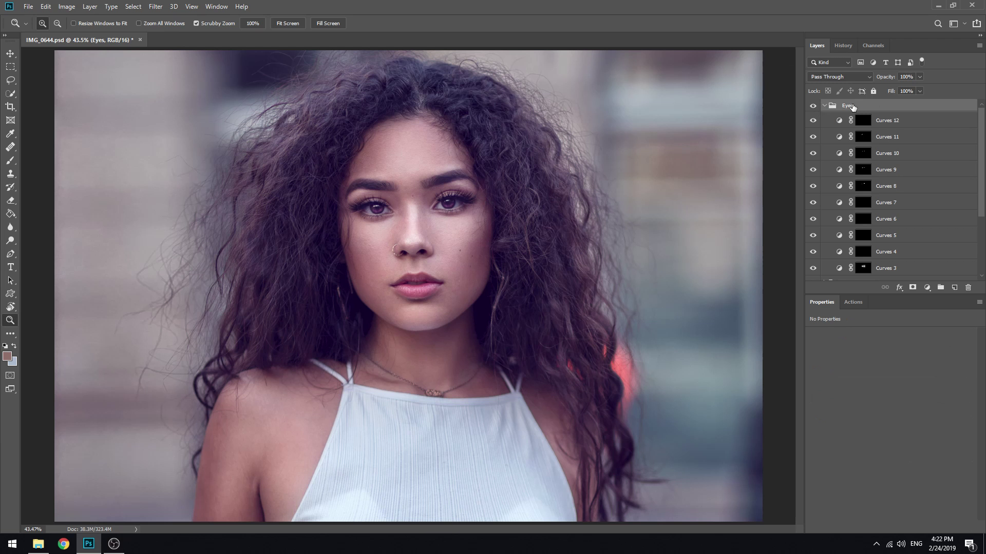
pyautogui.click(825, 105)
pyautogui.click(812, 106)
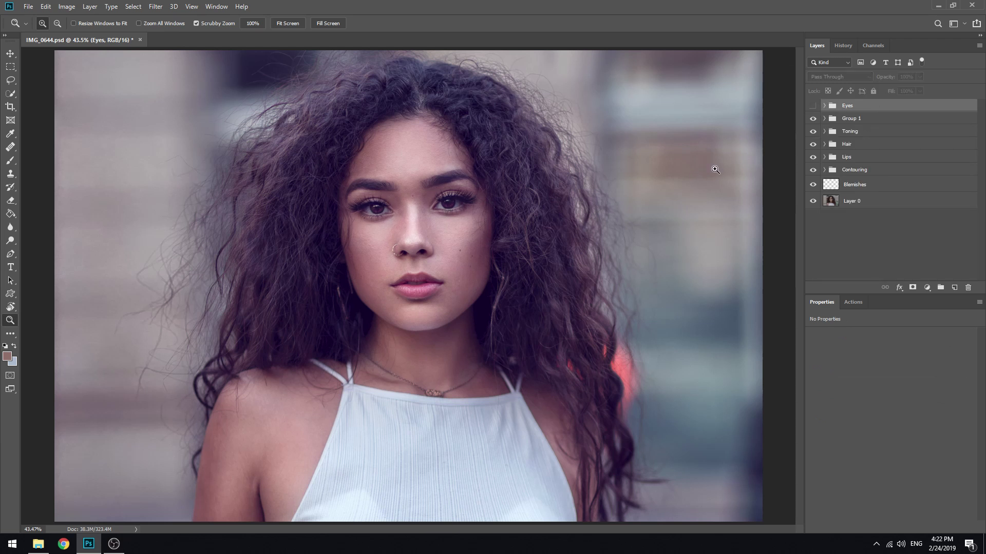
pyautogui.click(812, 106)
# - Add a Hue/Saturation adjustment layer above Curves 12, target the iris's Magentas range, and set its Hue to +29
pyautogui.click(503, 217)
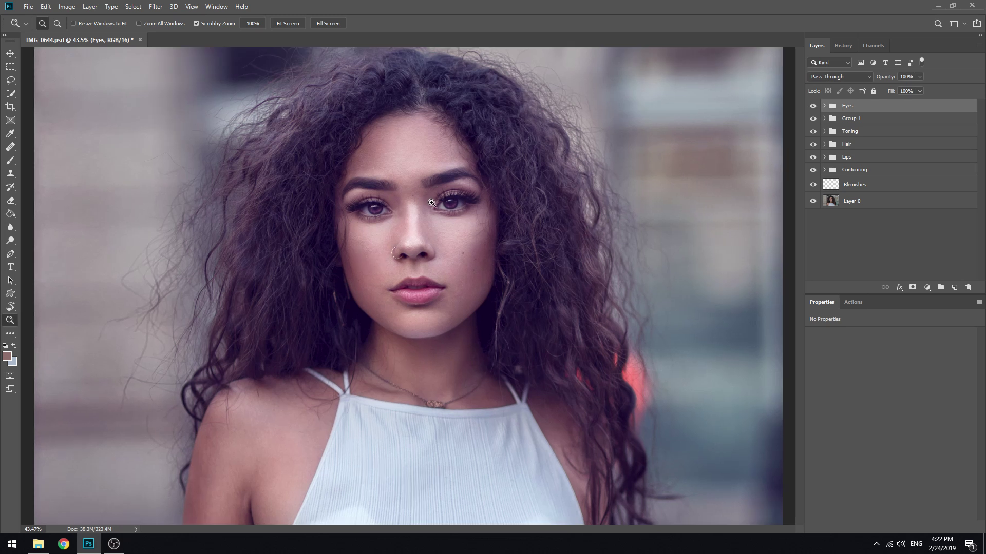
pyautogui.moveTo(454, 222); pyautogui.dragTo(538, 213)
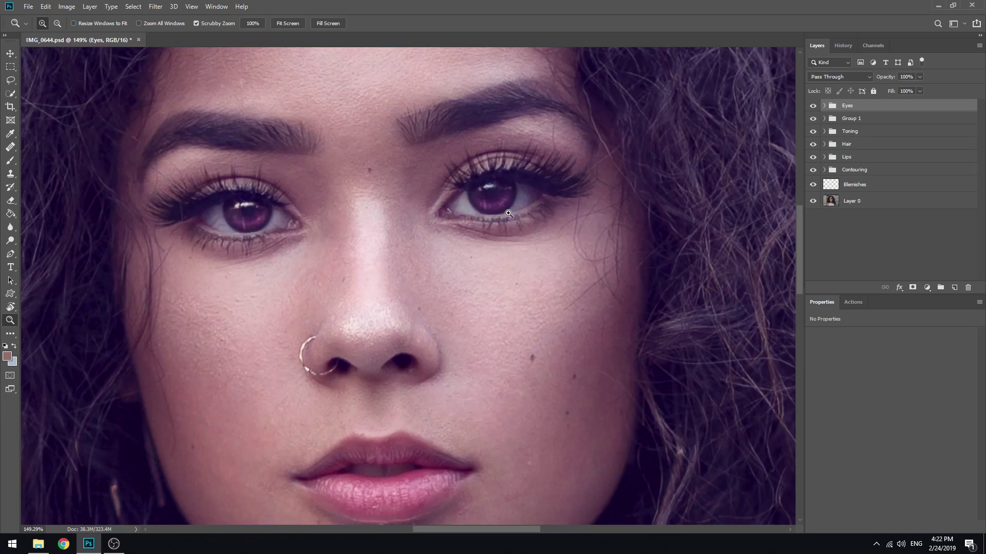
pyautogui.click(822, 106)
pyautogui.click(897, 122)
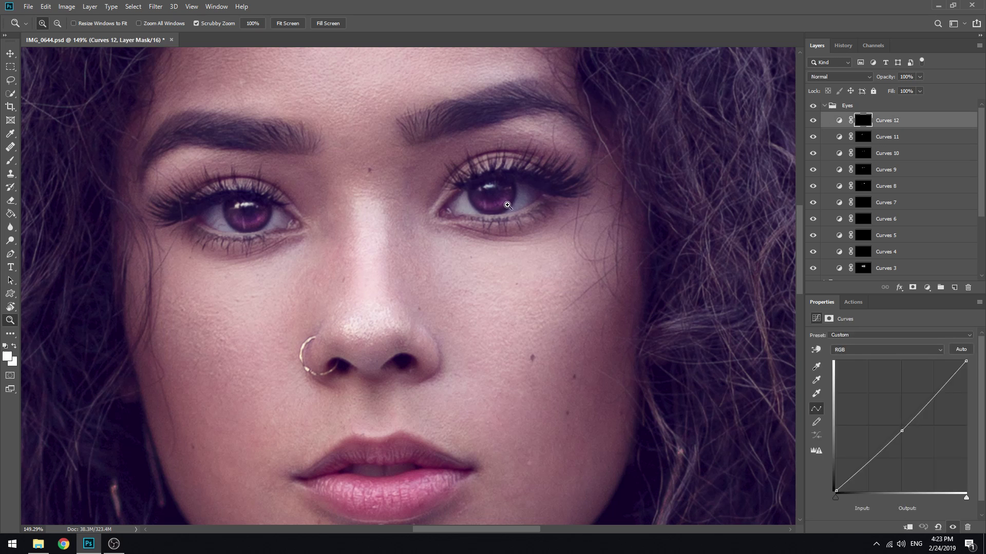
pyautogui.click(926, 288)
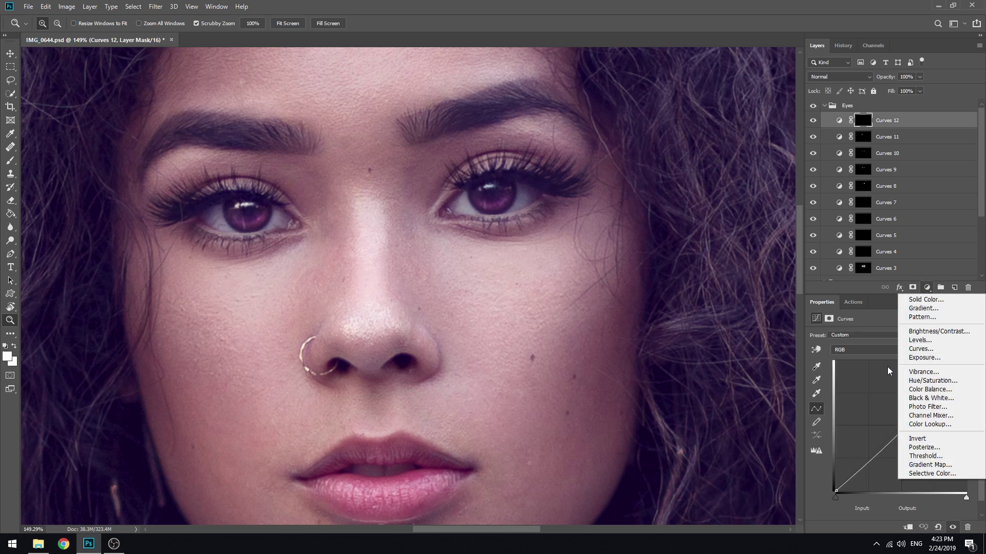
pyautogui.click(934, 381)
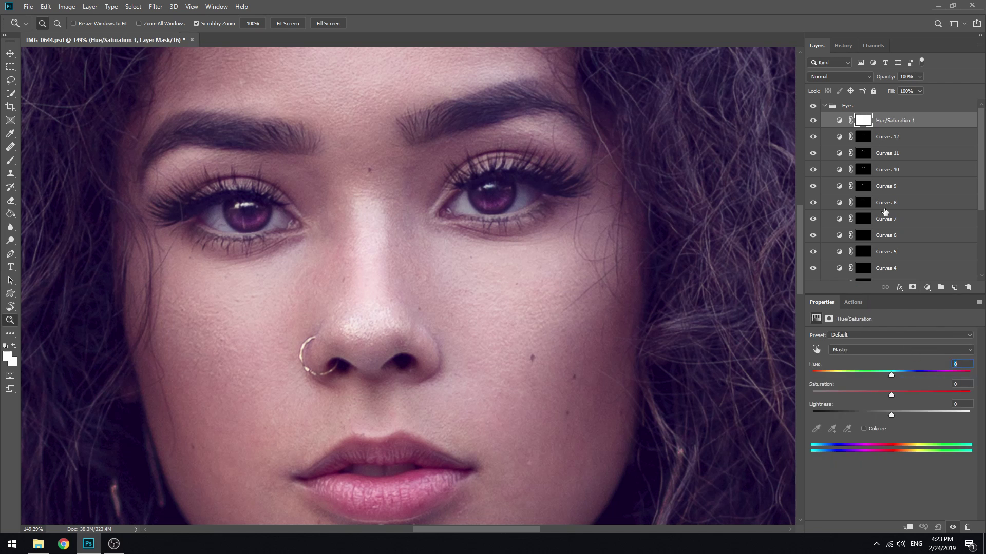
pyautogui.click(815, 349)
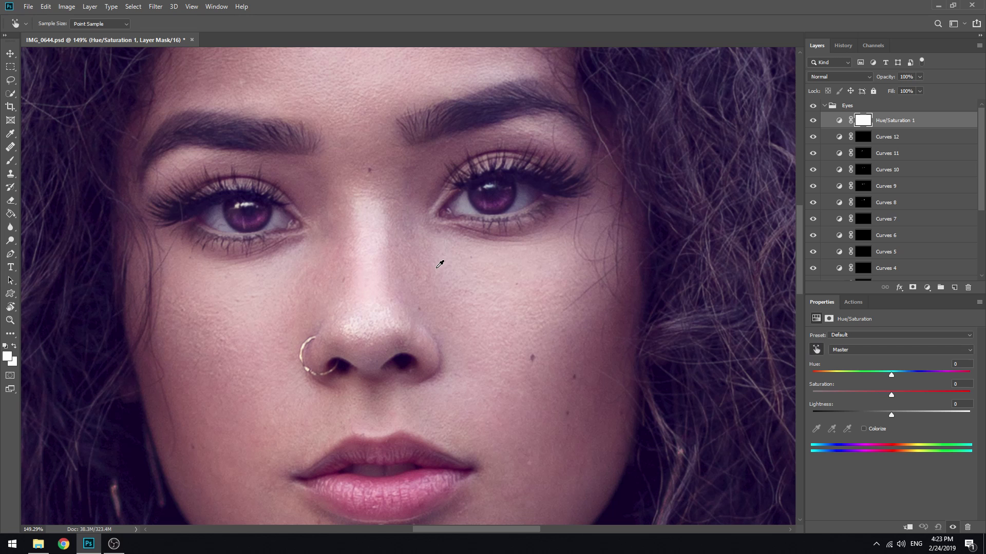
pyautogui.click(497, 201)
pyautogui.moveTo(891, 376)
pyautogui.mouseDown()
pyautogui.moveTo(879, 377)
pyautogui.moveTo(897, 375)
pyautogui.moveTo(889, 376)
pyautogui.mouseUp()
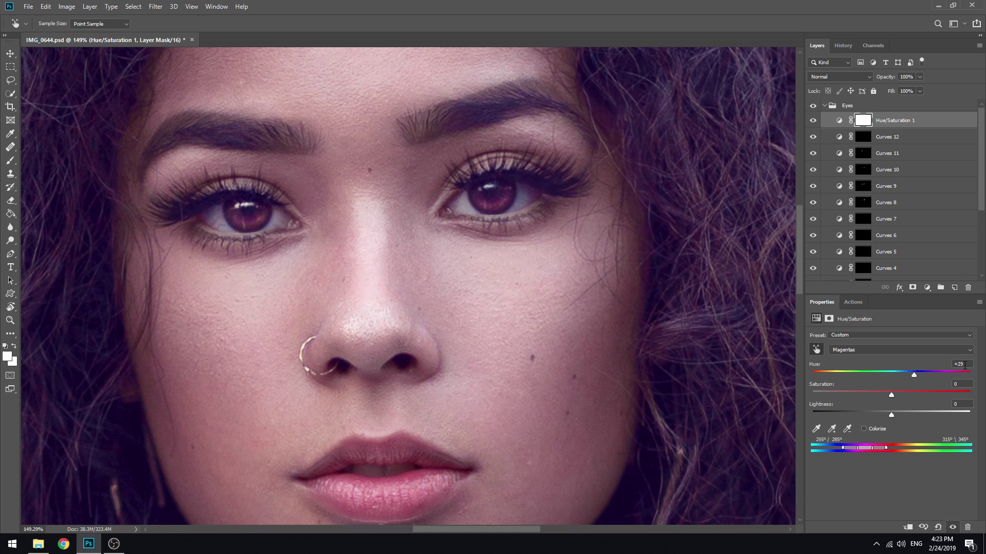
# - Compare the whole portrait with the Hue/Saturation 1 layer hidden and shown
pyautogui.press('z')
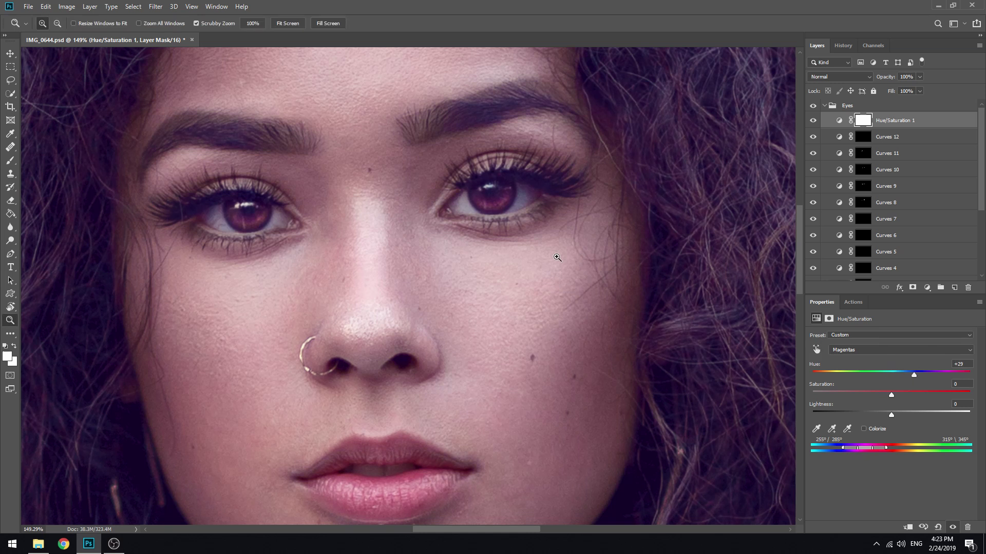
pyautogui.moveTo(507, 269); pyautogui.dragTo(471, 275)
pyautogui.click(288, 23)
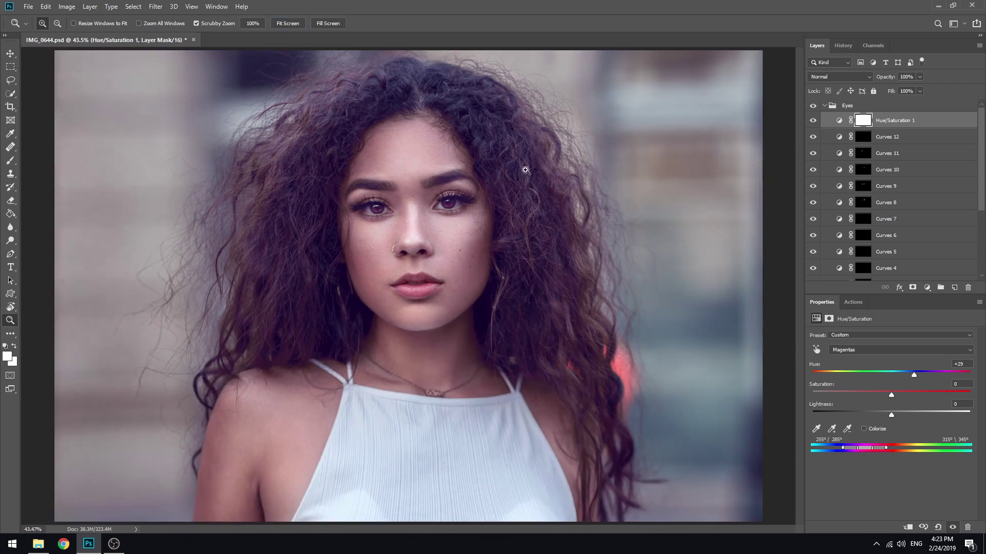
pyautogui.click(812, 122)
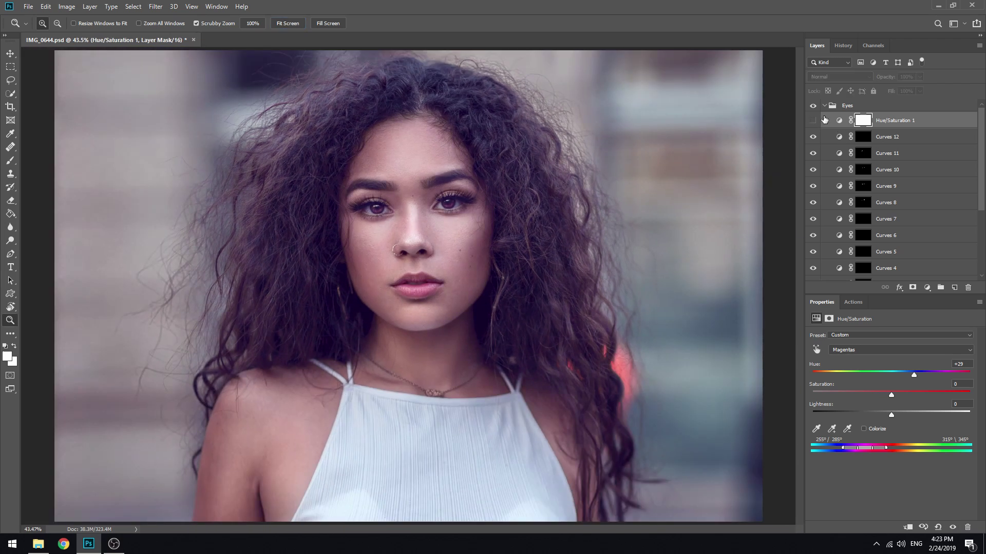
pyautogui.click(812, 122)
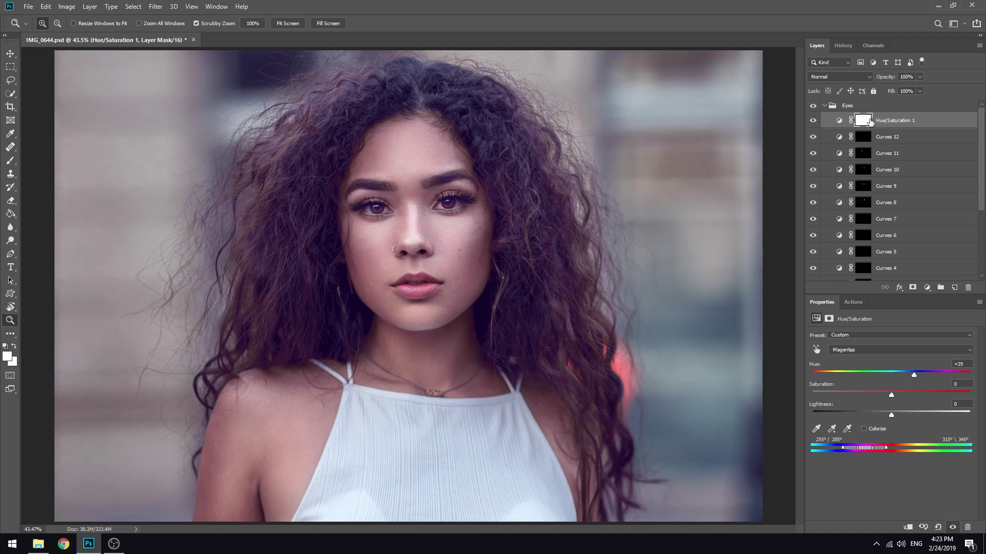
# - Invert the Hue/Saturation 1 mask to black and paint white over both irises with a size 20 brush at 100% flow
pyautogui.click(863, 120)
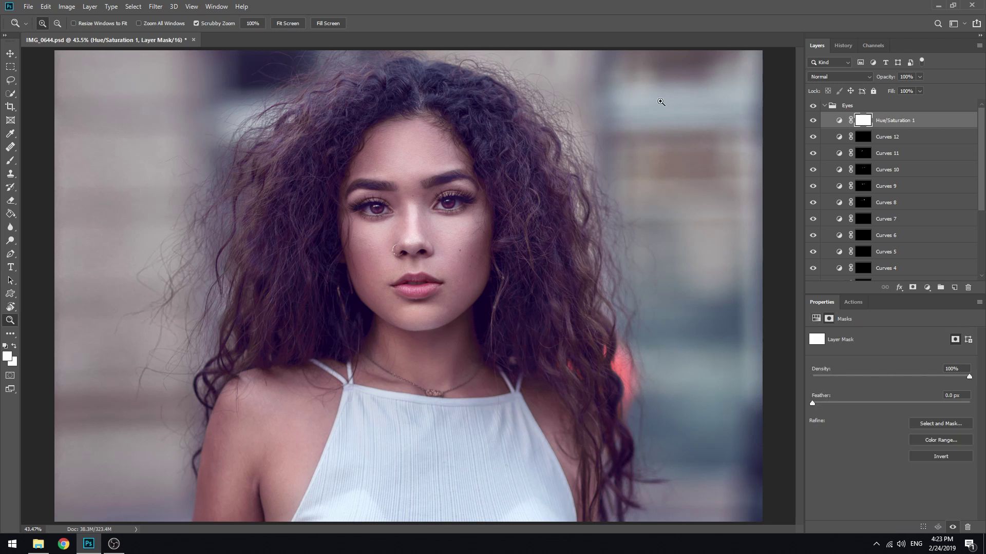
pyautogui.hotkey('ctrl', 'i')
pyautogui.moveTo(461, 204); pyautogui.dragTo(526, 203)
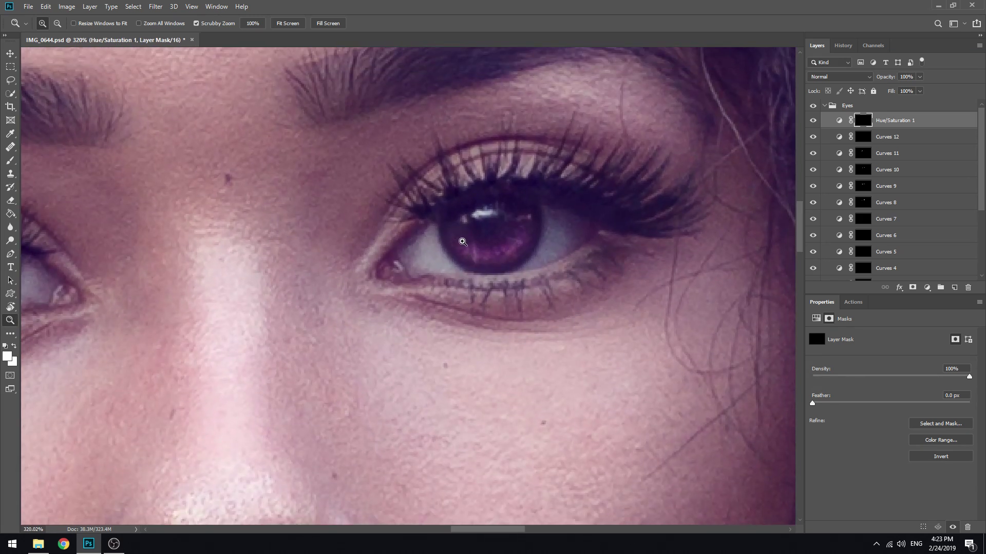
pyautogui.press('b')
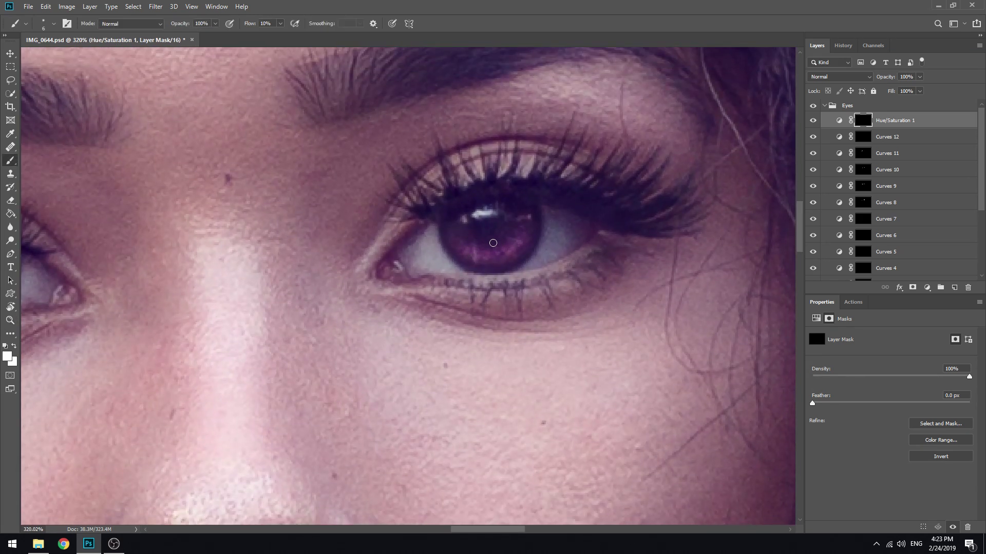
pyautogui.press(']')
pyautogui.press(']')
pyautogui.hotkey('shift', '0')
pyautogui.moveTo(483, 250)
pyautogui.mouseDown()
pyautogui.moveTo(509, 247)
pyautogui.moveTo(457, 224)
pyautogui.moveTo(476, 253)
pyautogui.moveTo(512, 248)
pyautogui.moveTo(529, 223)
pyautogui.moveTo(520, 214)
pyautogui.moveTo(474, 242)
pyautogui.moveTo(450, 231)
pyautogui.moveTo(487, 248)
pyautogui.moveTo(496, 203)
pyautogui.moveTo(482, 222)
pyautogui.moveTo(485, 245)
pyautogui.moveTo(523, 224)
pyautogui.moveTo(507, 202)
pyautogui.moveTo(475, 230)
pyautogui.mouseUp()
pyautogui.moveTo(209, 286); pyautogui.dragTo(504, 280)
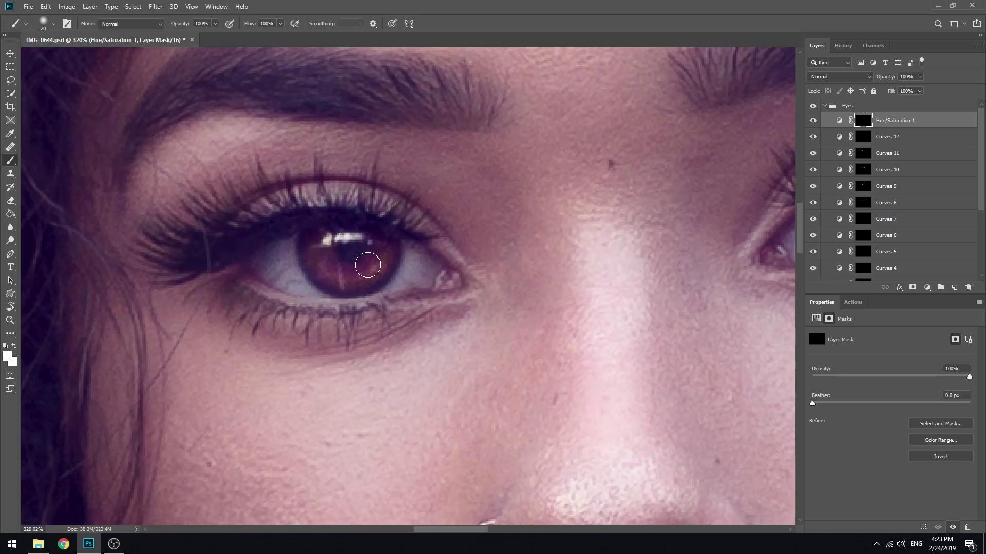
# - Lower the Hue/Saturation 1 layer's opacity to 55% and compare the portrait with the layer hidden and shown
pyautogui.press('z')
pyautogui.click(294, 26)
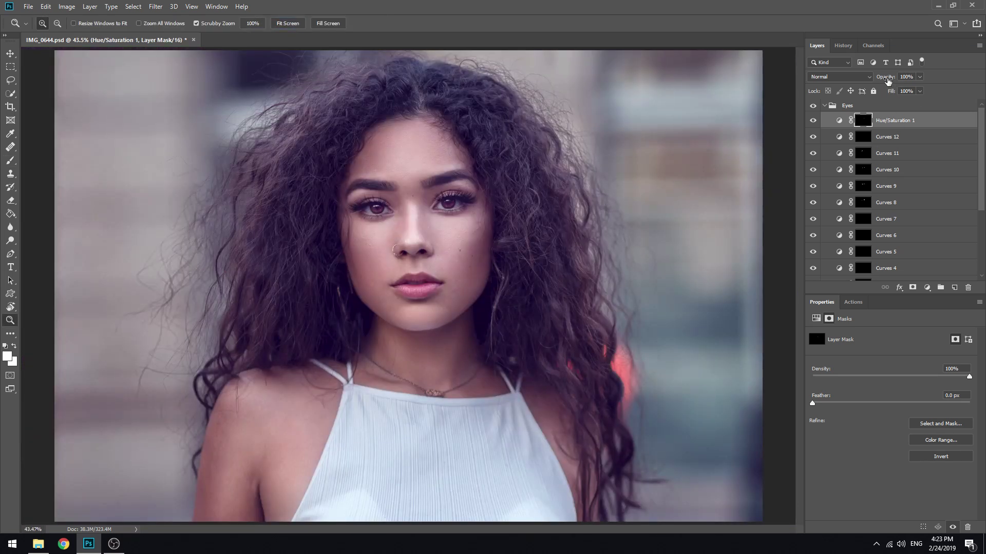
pyautogui.moveTo(894, 77); pyautogui.dragTo(884, 78)
pyautogui.click(812, 121)
pyautogui.click(813, 121)
pyautogui.moveTo(462, 207); pyautogui.dragTo(569, 176)
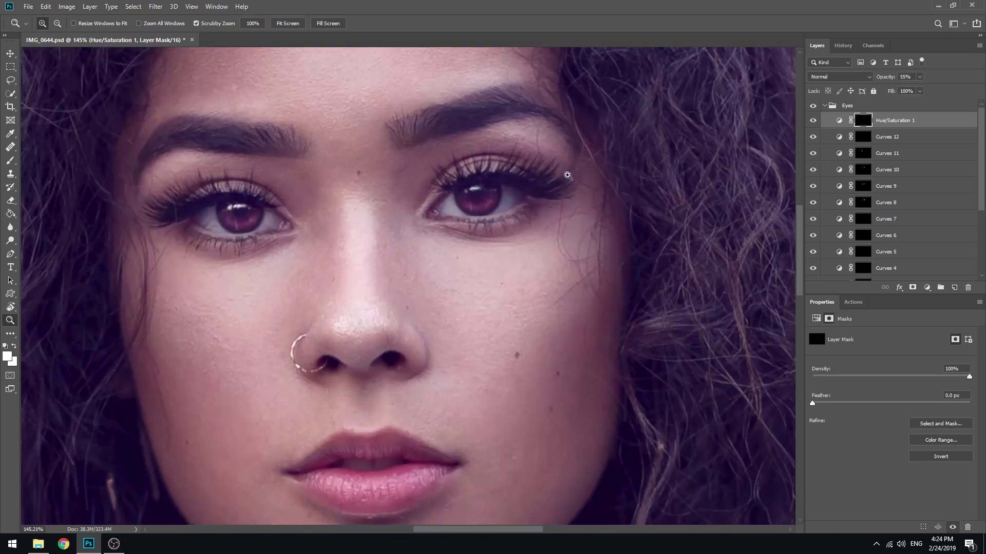
pyautogui.click(287, 23)
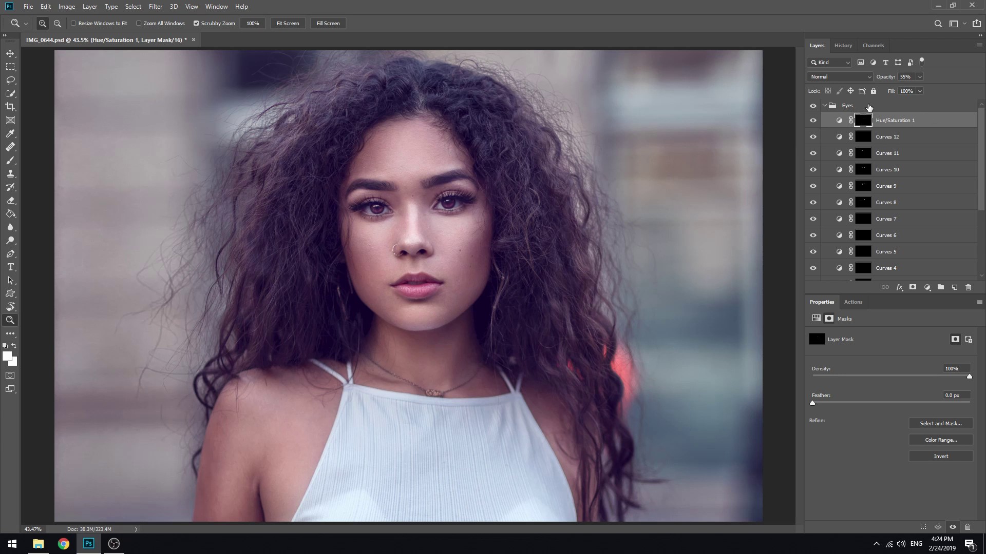
# - Collapse the Eyes group and stamp all visible layers into a new layer above it
pyautogui.click(882, 107)
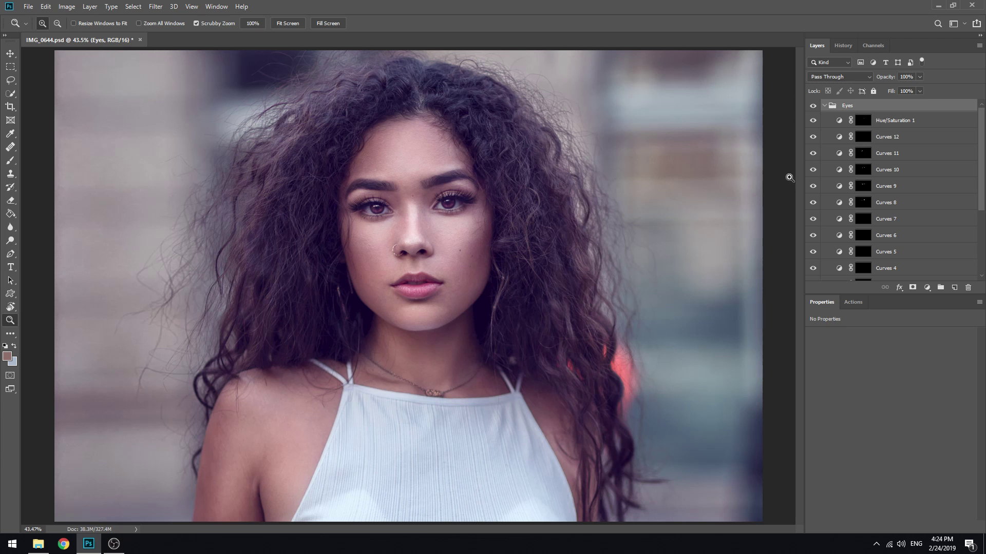
pyautogui.click(824, 106)
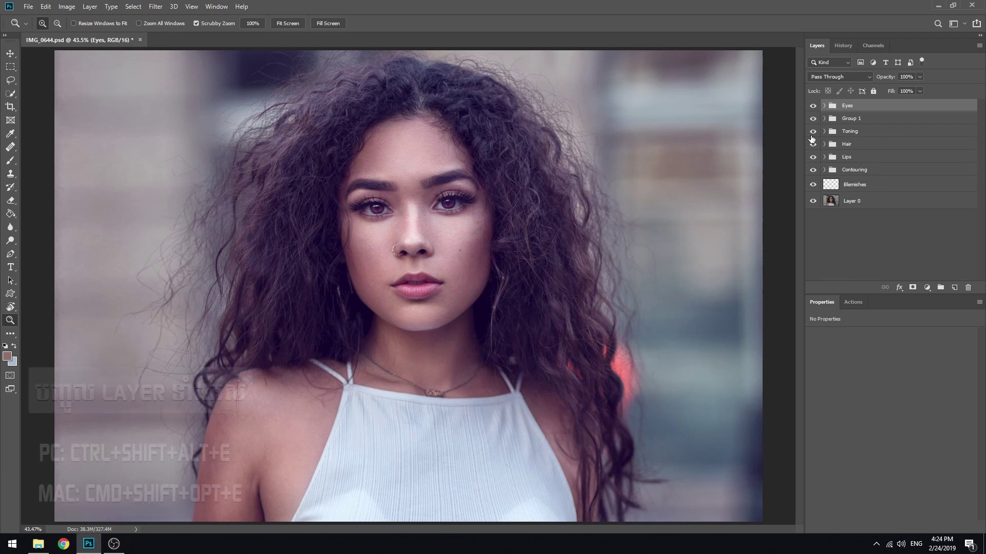
pyautogui.hotkey('ctrl', 'shift', 'alt', 'e')
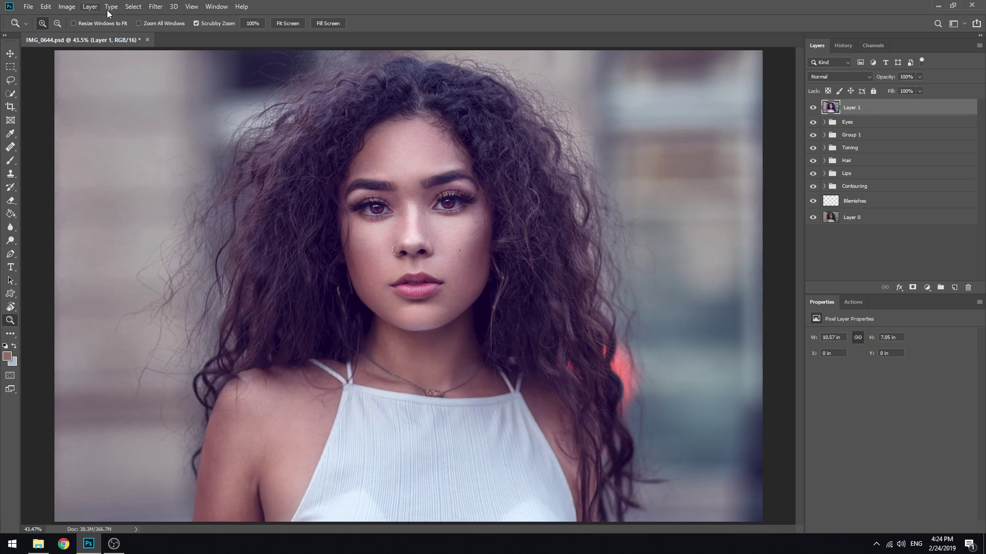
# - Apply a High Pass filter to the merged Layer 1 with a radius of 12.5 pixels
pyautogui.click(153, 8)
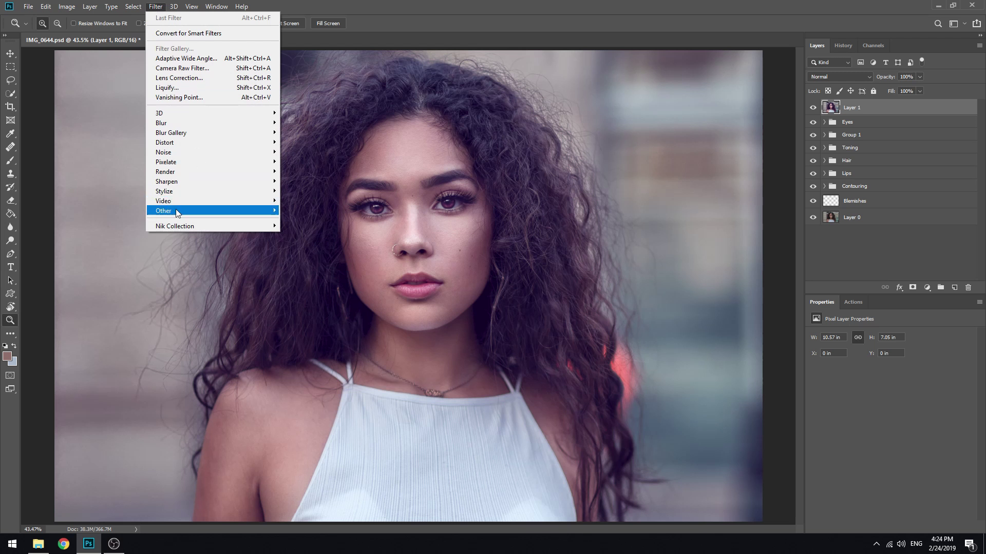
pyautogui.moveTo(261, 209)
pyautogui.click(297, 220)
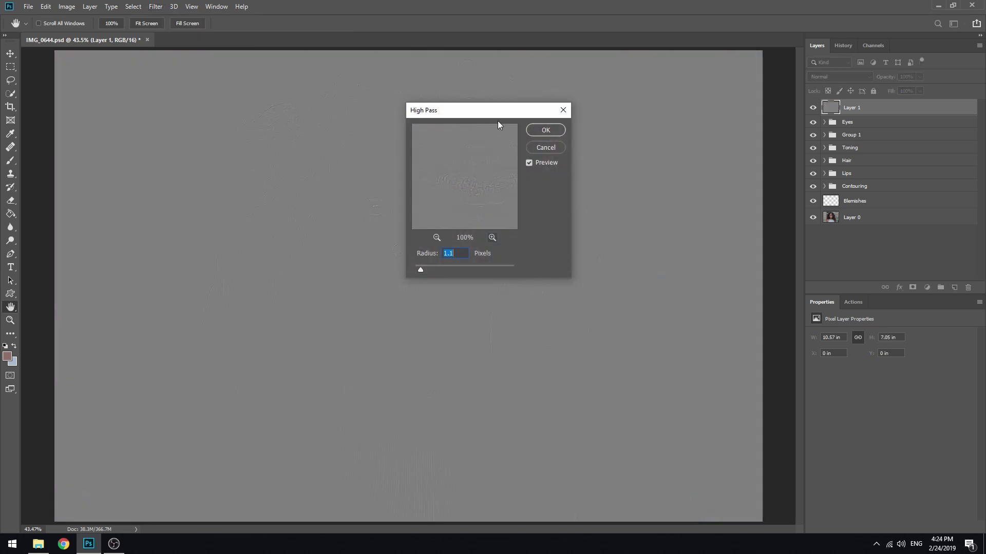
pyautogui.moveTo(473, 114); pyautogui.dragTo(630, 159)
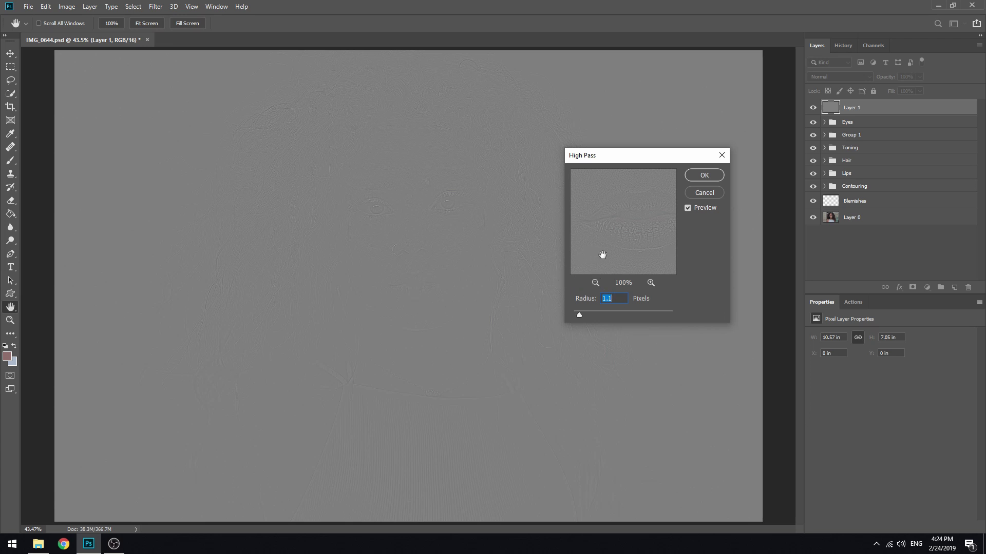
pyautogui.write('15')
pyautogui.moveTo(615, 160); pyautogui.dragTo(663, 152)
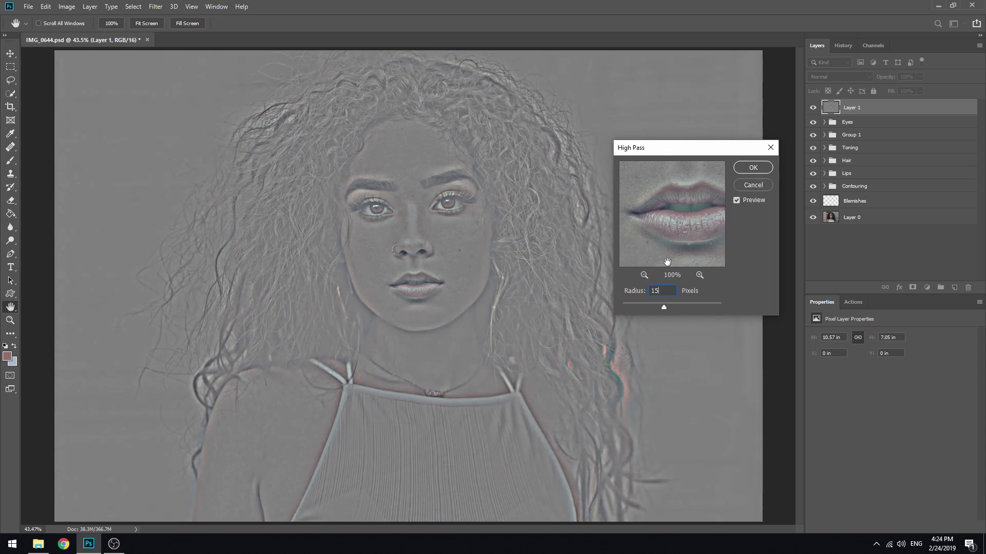
pyautogui.moveTo(653, 307); pyautogui.dragTo(636, 307)
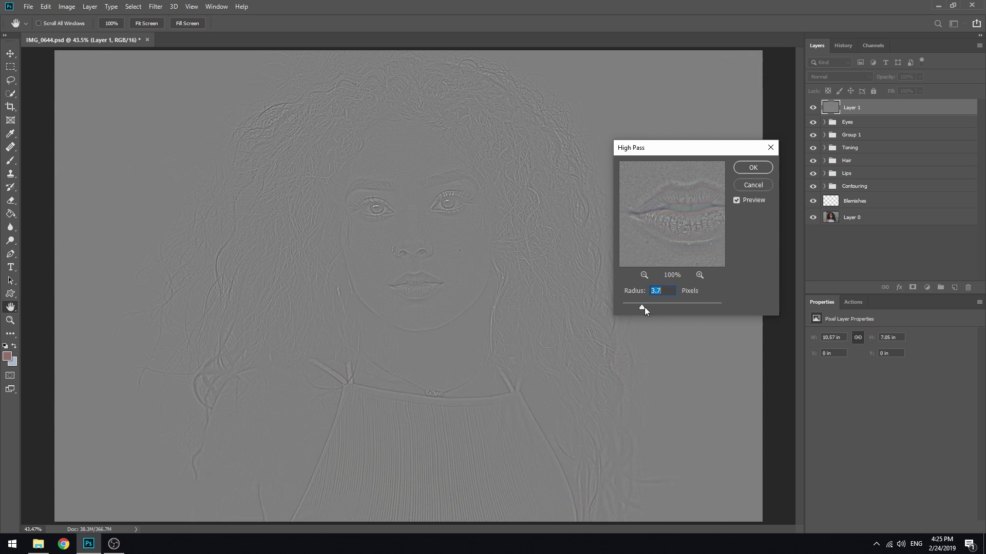
pyautogui.moveTo(643, 307); pyautogui.dragTo(664, 308)
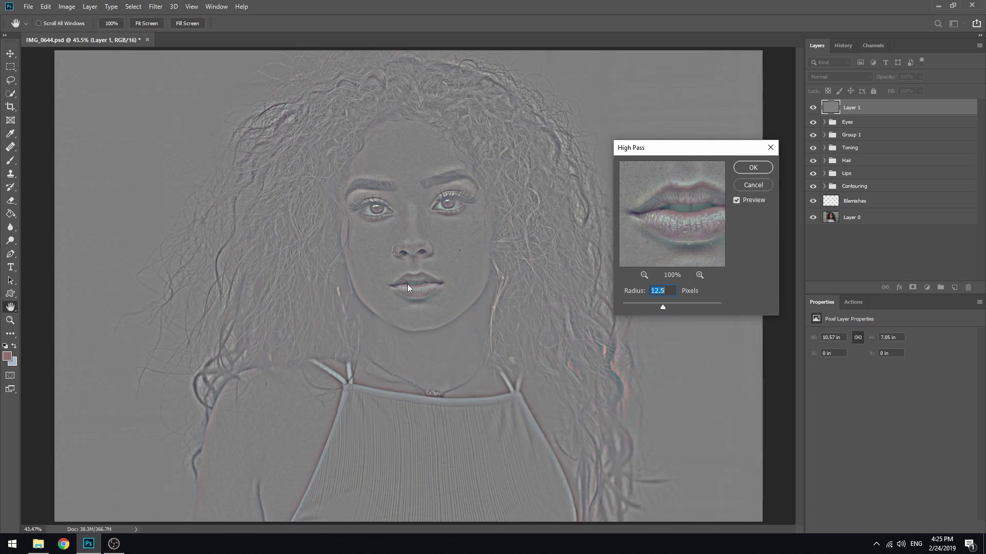
pyautogui.click(744, 169)
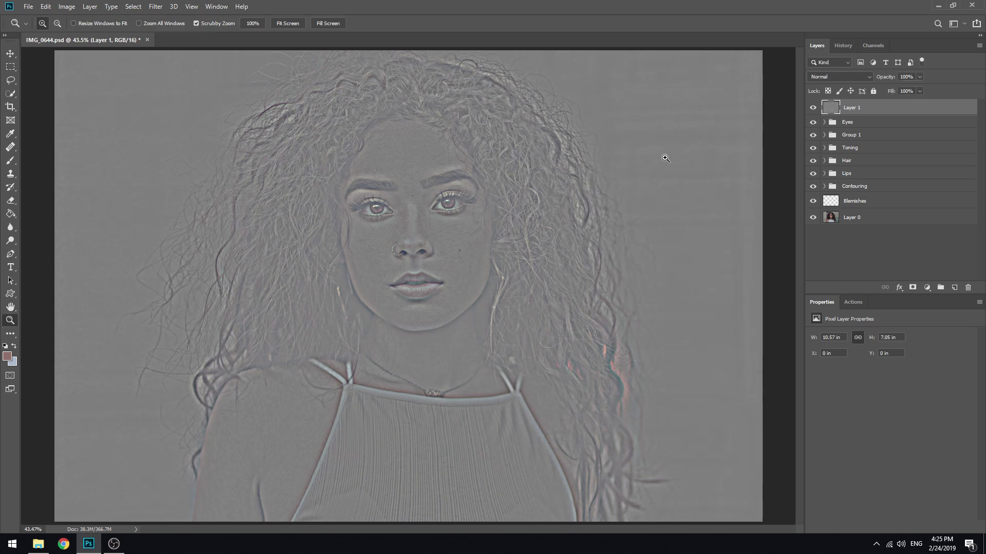
# - Set Layer 1's blend mode to Soft Light and inspect the sharpening on the face up close
pyautogui.click(833, 77)
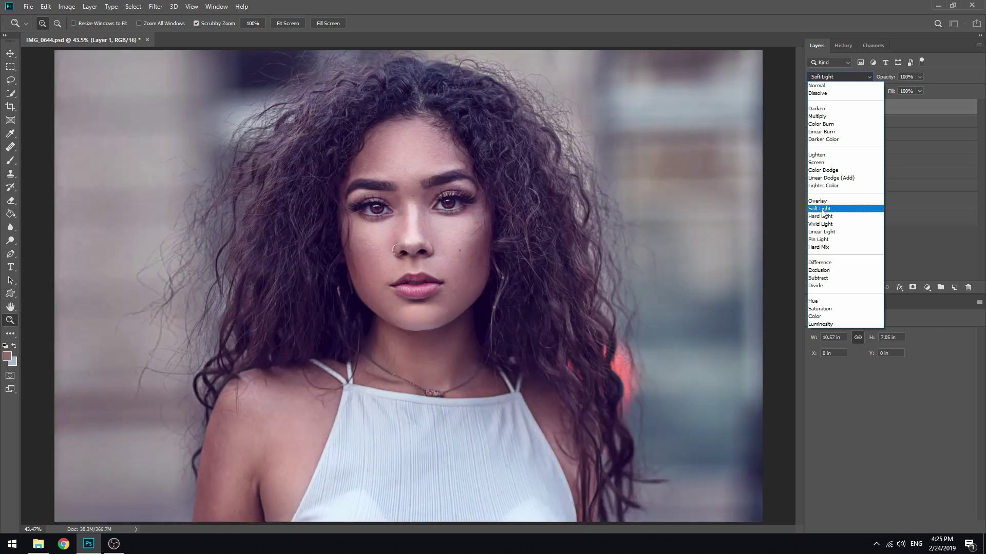
pyautogui.click(820, 209)
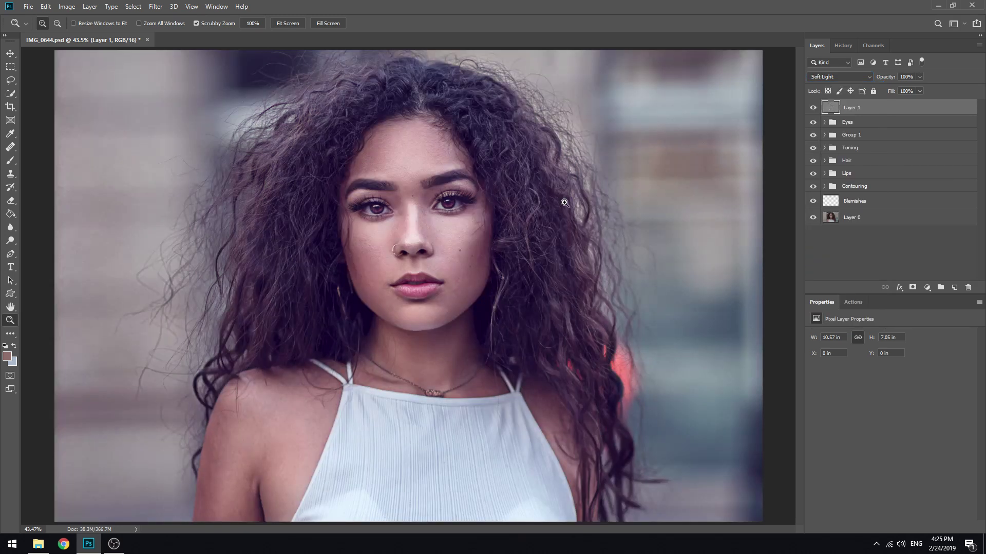
pyautogui.click(416, 230)
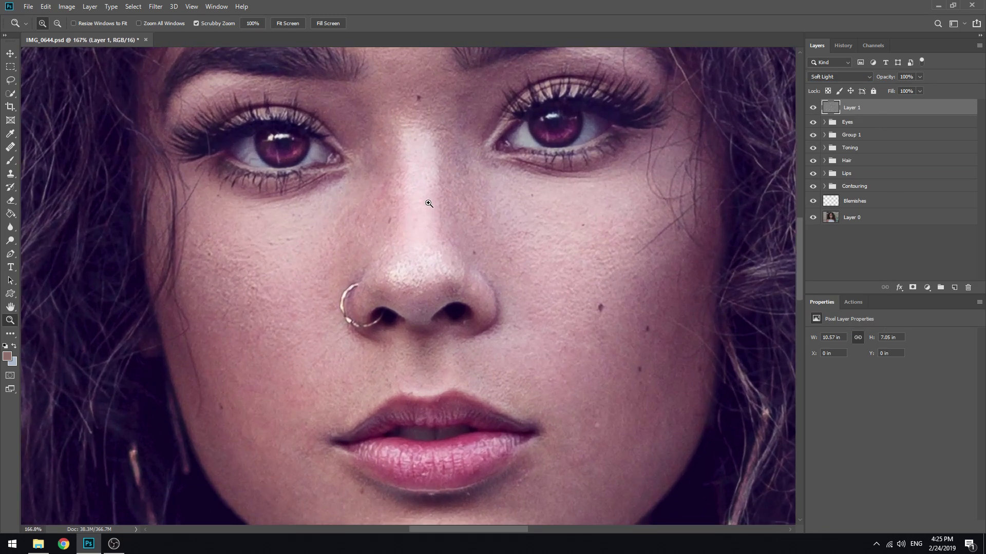
pyautogui.moveTo(371, 187); pyautogui.dragTo(420, 213)
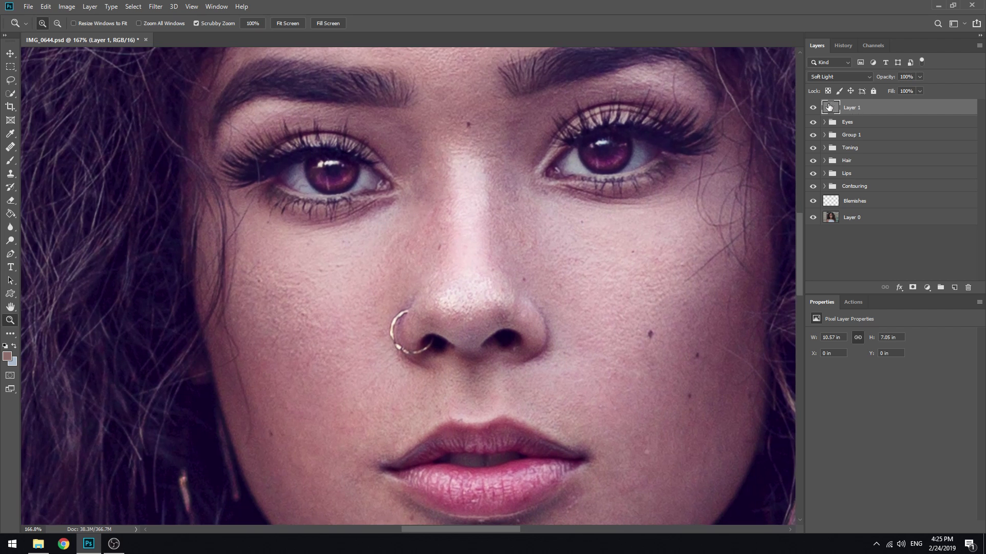
# - Add a layer mask to Layer 1 and invert it to black
pyautogui.click(912, 288)
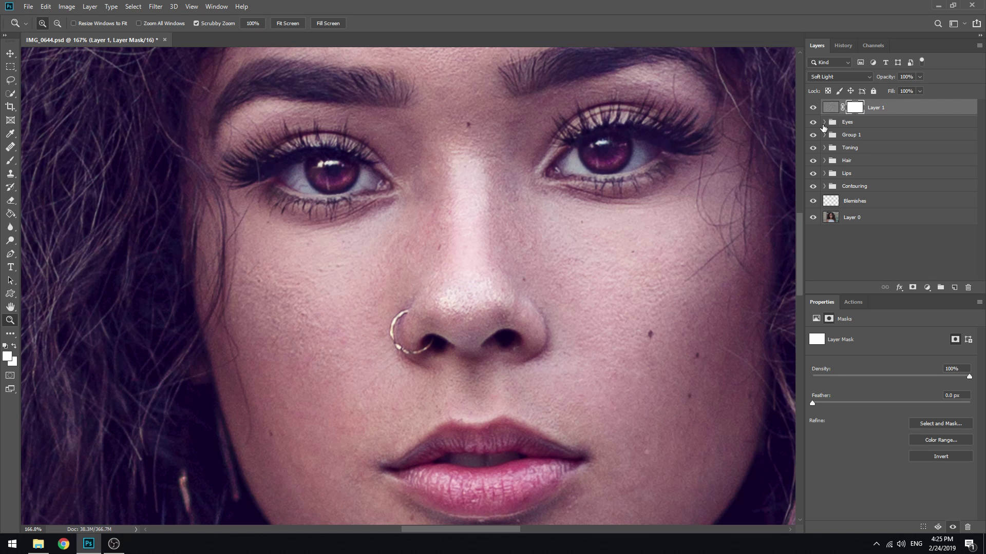
pyautogui.hotkey('ctrl', 'i')
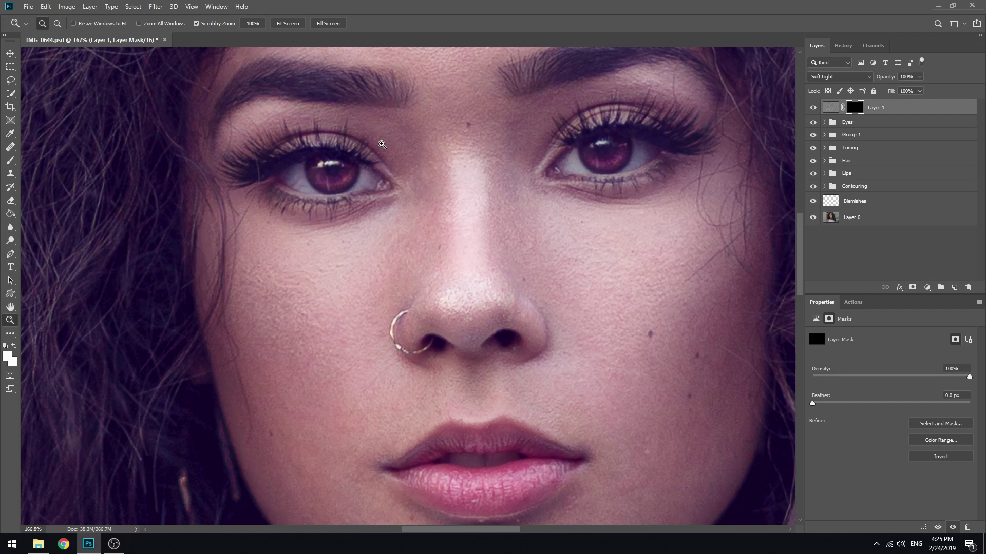
pyautogui.moveTo(412, 206); pyautogui.dragTo(389, 261)
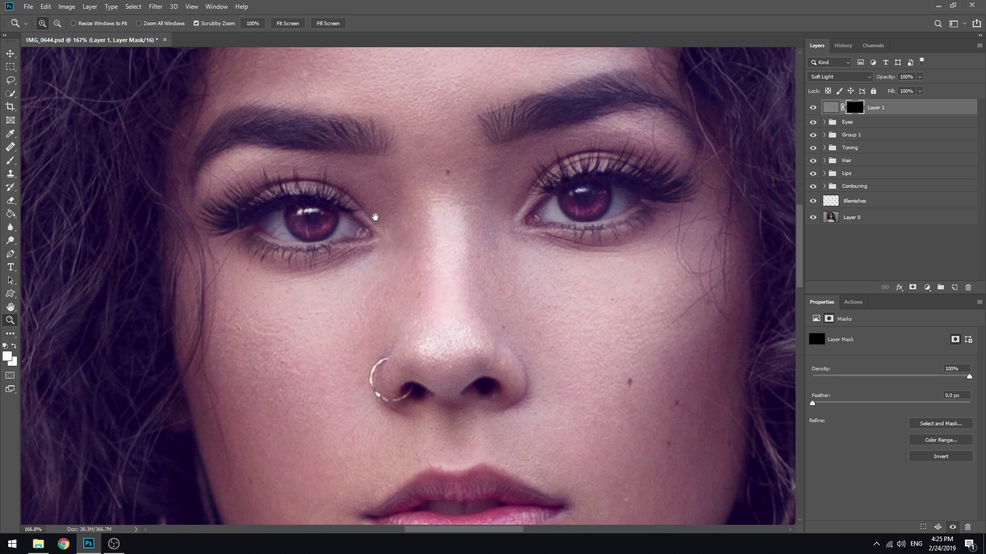
pyautogui.moveTo(476, 240)
pyautogui.mouseDown()
pyautogui.moveTo(426, 244)
pyautogui.moveTo(440, 242)
pyautogui.mouseUp()
# - Paint white over both irises on the Layer 1 mask with an enlarged brush, then lower the flow to 10% and shrink the brush
pyautogui.press('b')
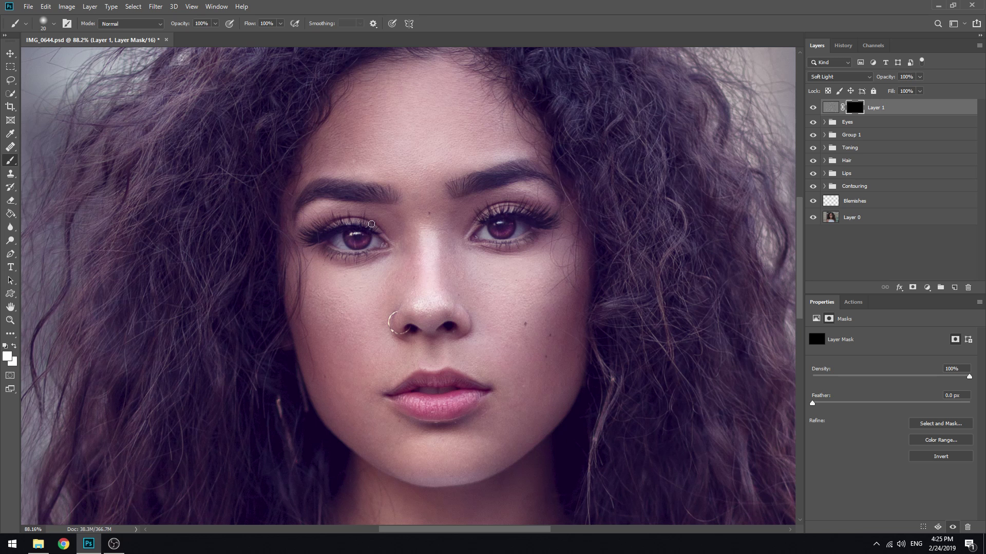
pyautogui.press(']')
pyautogui.press('z')
pyautogui.moveTo(385, 272); pyautogui.dragTo(409, 266)
pyautogui.press('b')
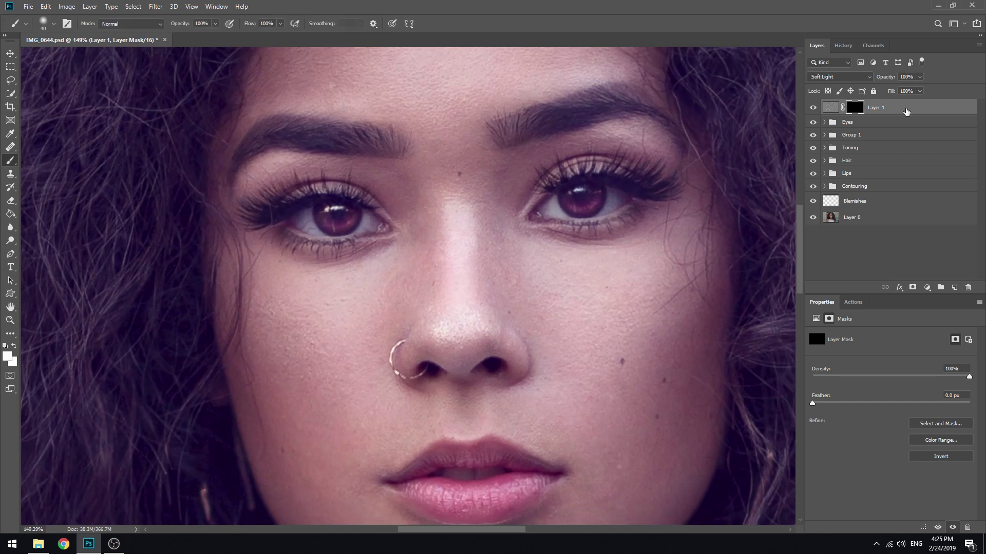
pyautogui.press(']')
pyautogui.moveTo(328, 215); pyautogui.dragTo(341, 216)
pyautogui.moveTo(585, 208); pyautogui.dragTo(586, 196)
pyautogui.hotkey('shift', '1')
pyautogui.press('[')
pyautogui.press('[')
pyautogui.press('[')
pyautogui.press('[')
pyautogui.press('[')
pyautogui.press('[')
pyautogui.press(']')
# - Compare the whole portrait with Layer 1 hidden and shown
pyautogui.press('z')
pyautogui.click(301, 25)
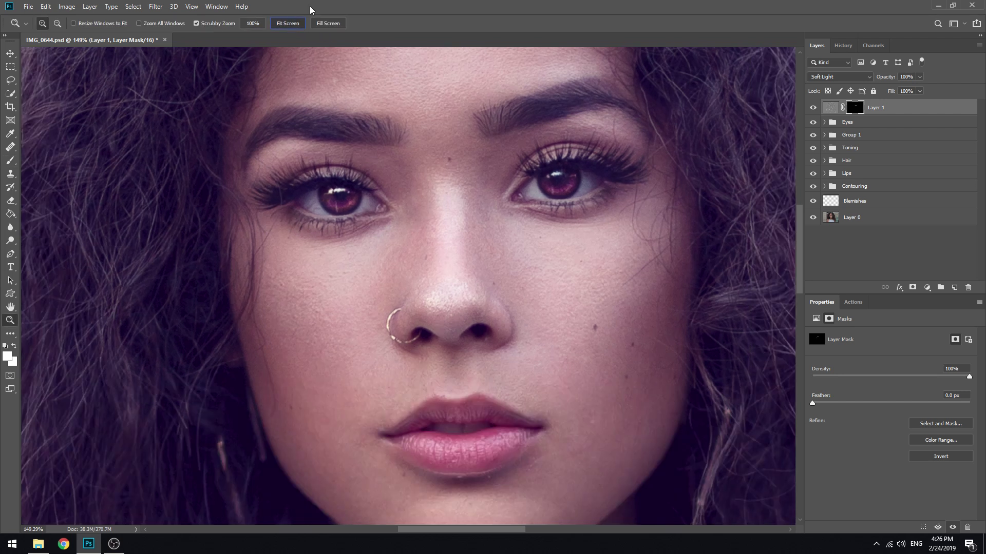
pyautogui.click(813, 108)
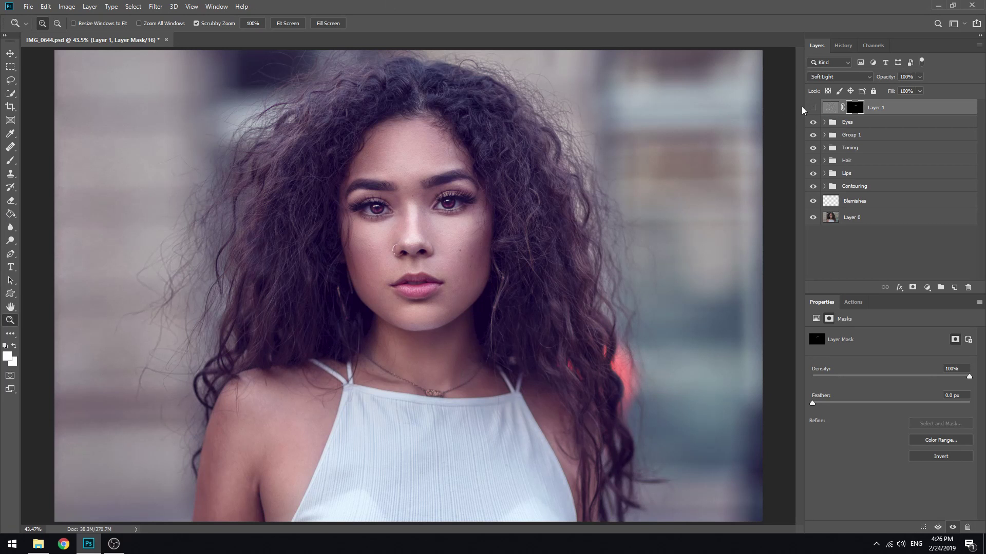
pyautogui.click(812, 107)
pyautogui.click(812, 108)
pyautogui.click(812, 108)
# - Group Layer 1 together with the Eyes group and compare the portrait with the new group hidden and shown
pyautogui.keyDown('ctrl'); pyautogui.click(844, 125); pyautogui.keyUp('ctrl')
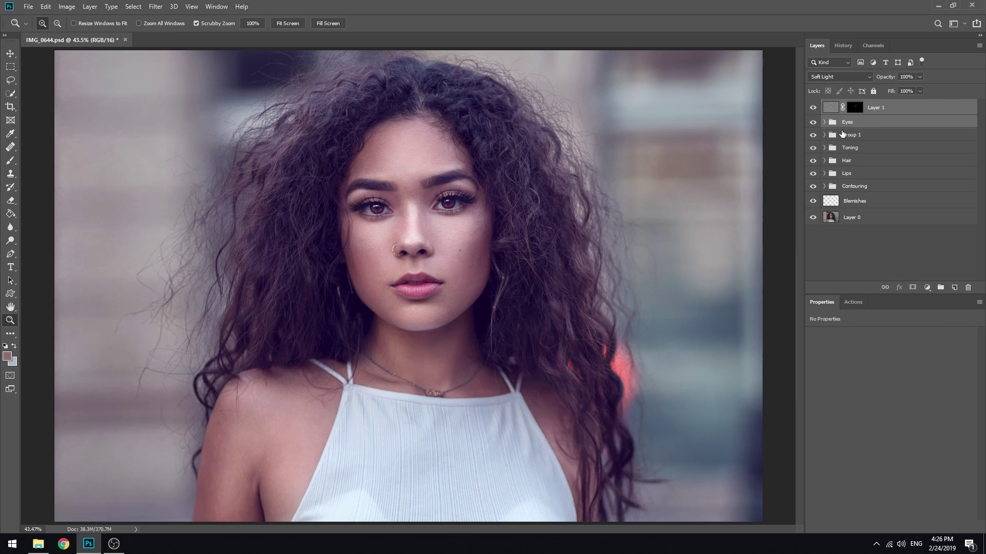
pyautogui.hotkey('ctrl', 'g')
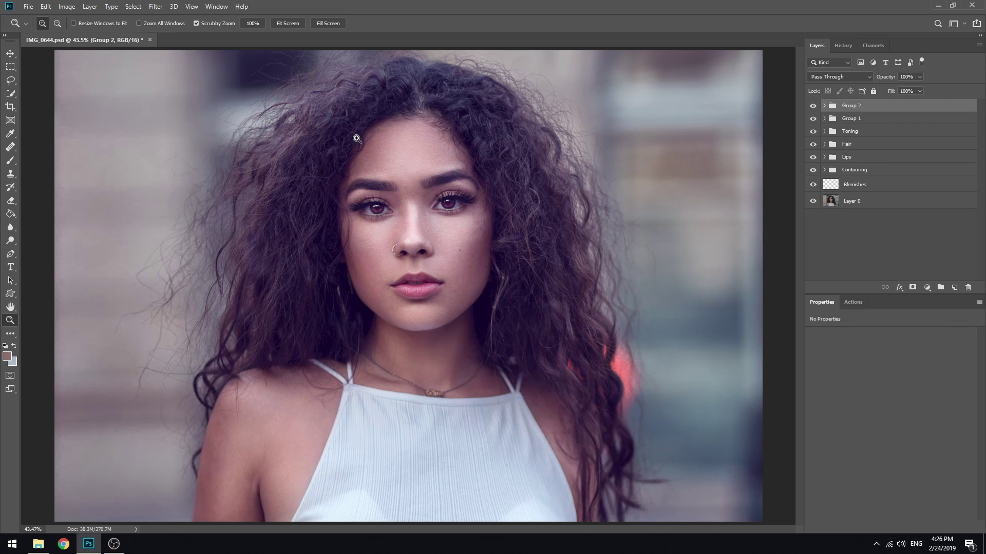
pyautogui.click(813, 105)
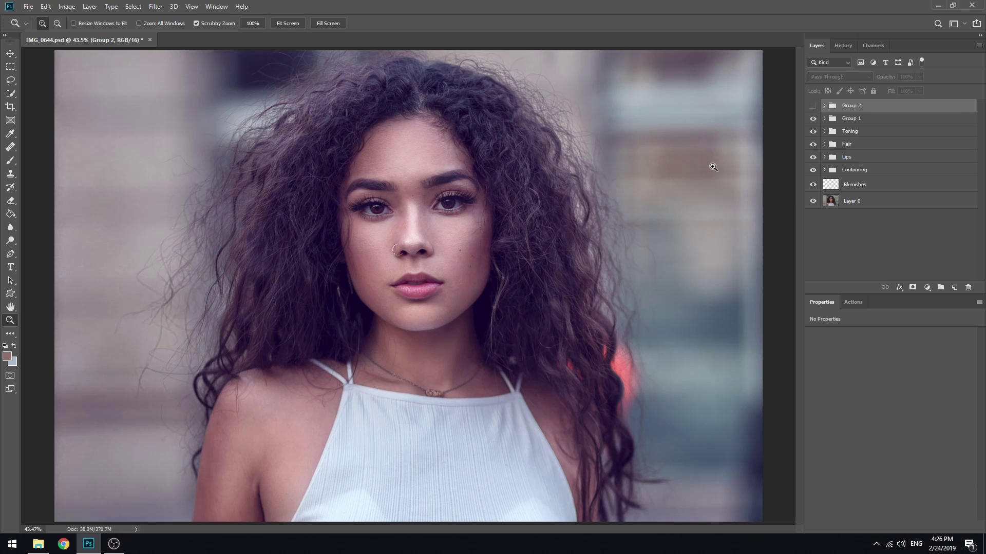
pyautogui.click(812, 105)
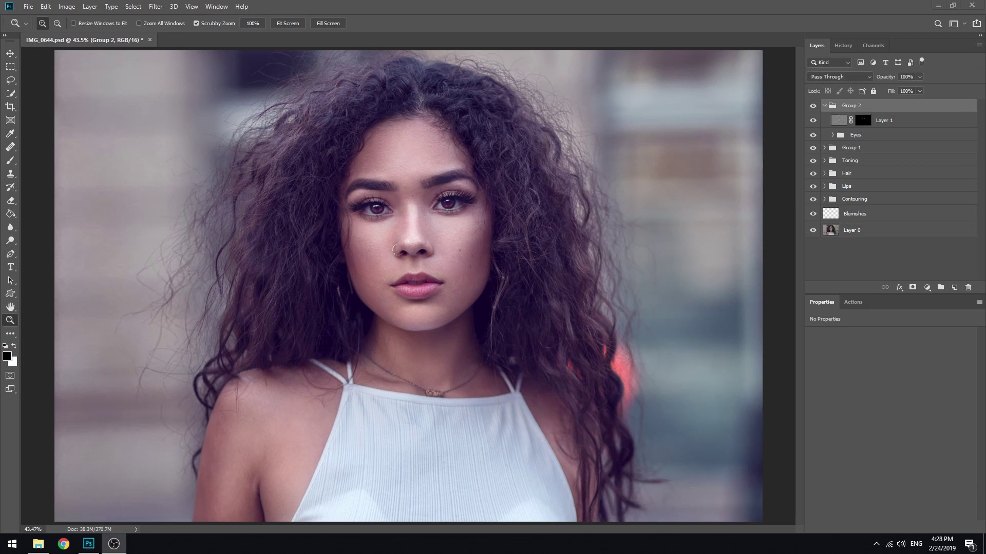
pyautogui.click(420, 3)
pyautogui.click(278, 26)
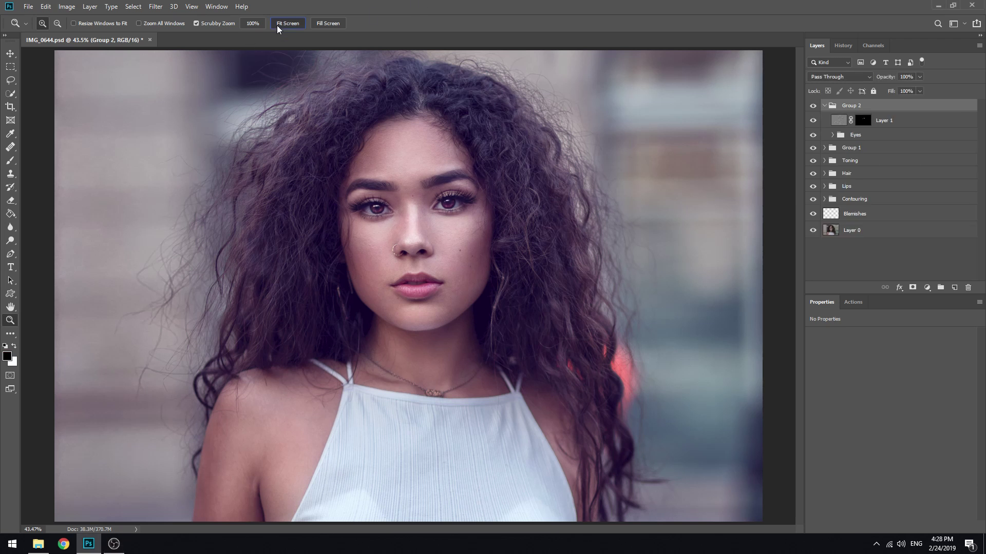